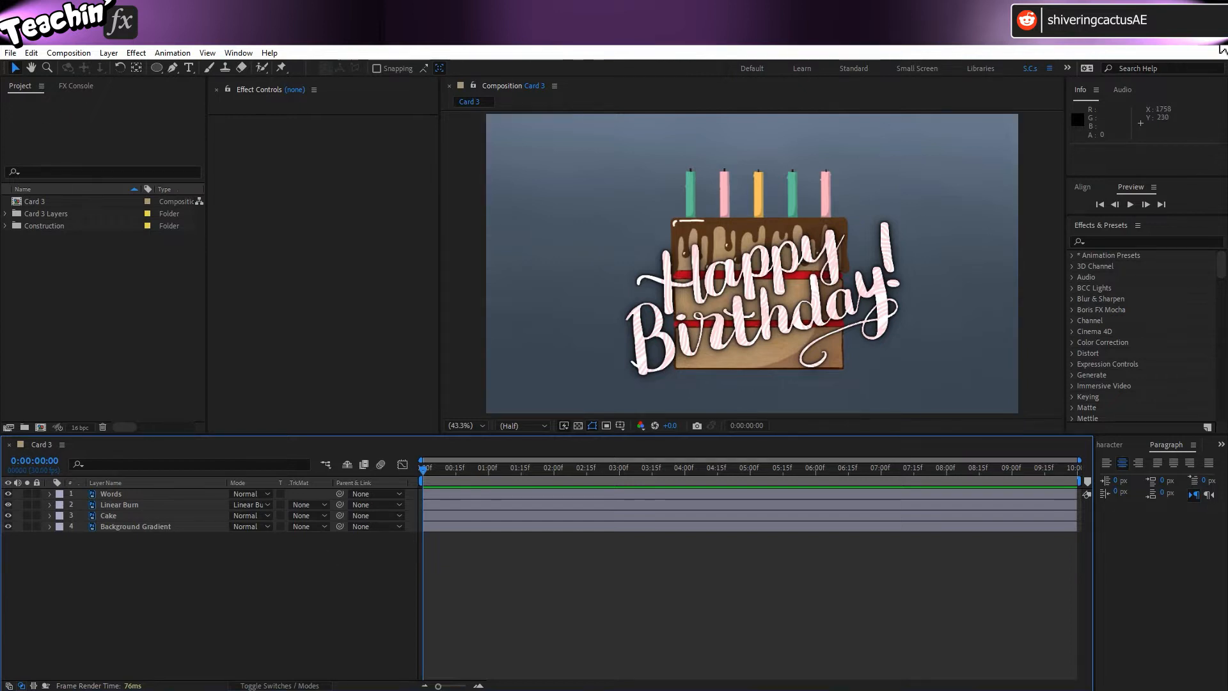
Step: Draw a closed teardrop flame above the first green candle's wick with the Pen tool and even out its side points
scroll(652, 219, up, 1)
drag(679, 224, 701, 318)
scroll(700, 317, up, 4)
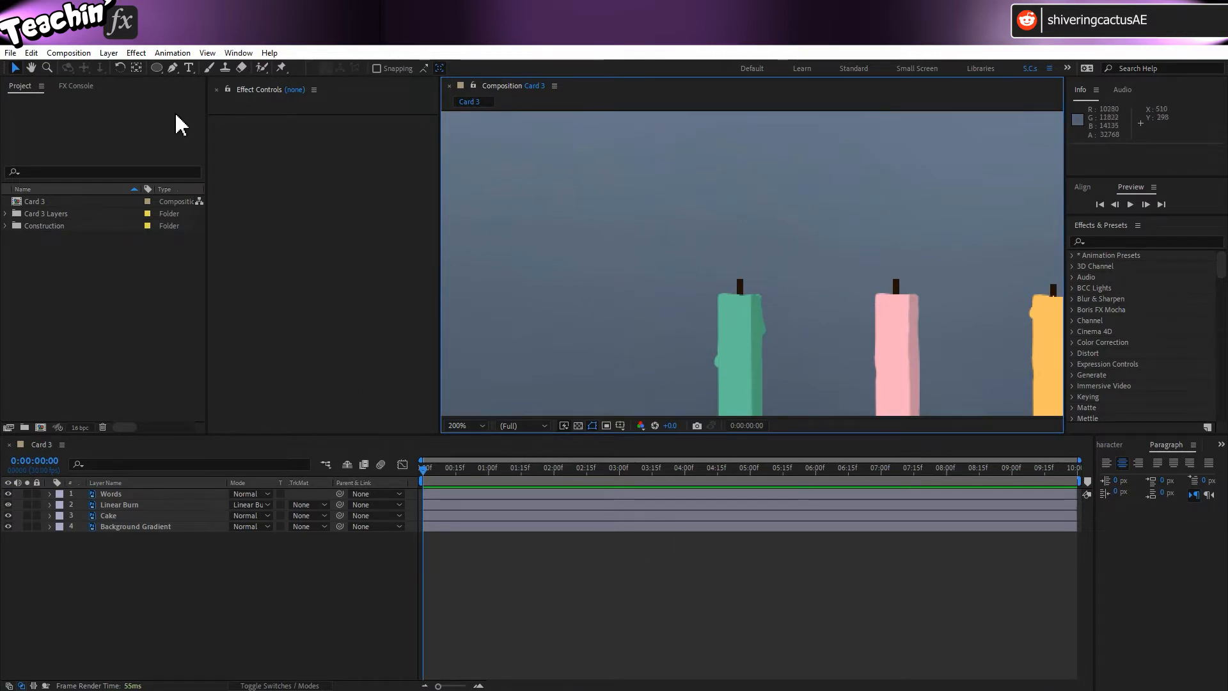
click(171, 68)
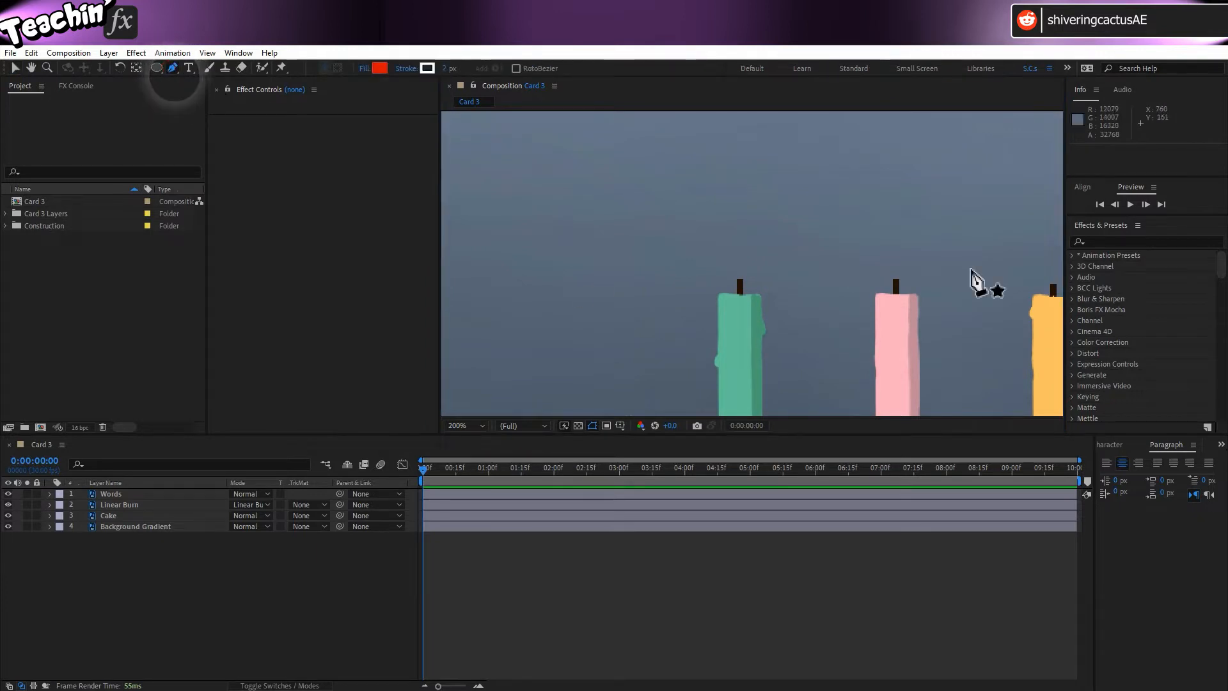
drag(740, 204, 765, 268)
mouse_move(746, 287)
mouse_down()
mouse_move(725, 288)
mouse_move(715, 253)
mouse_up()
click(738, 204)
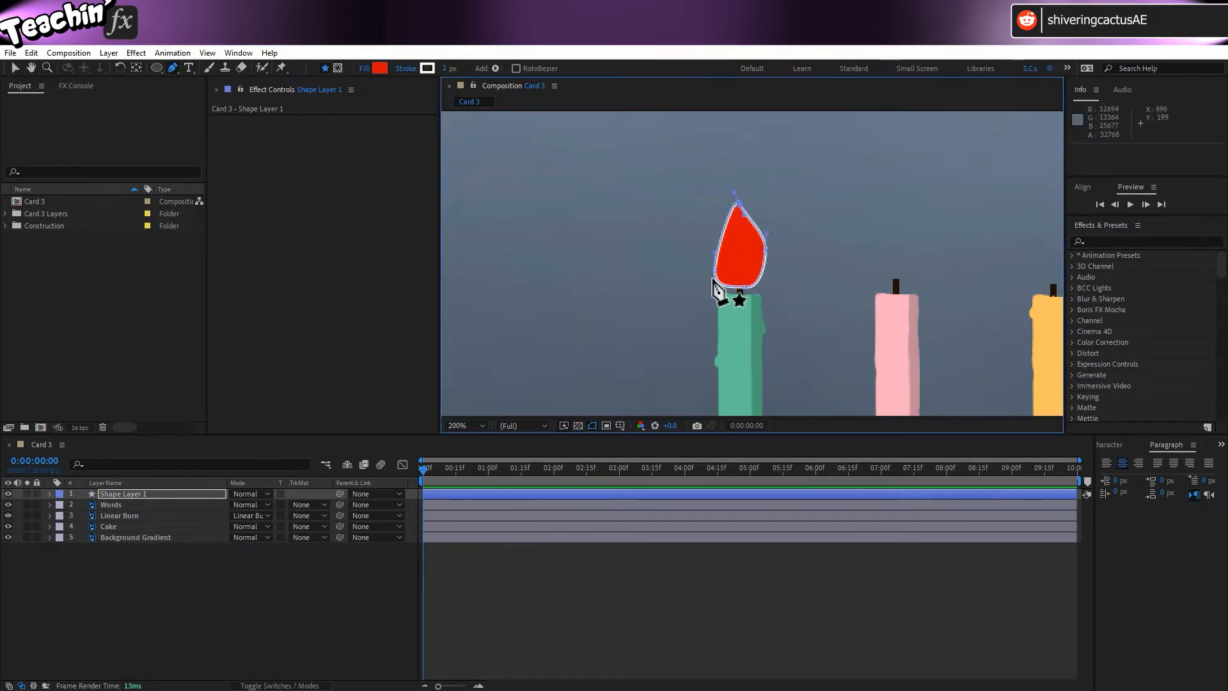
click(15, 68)
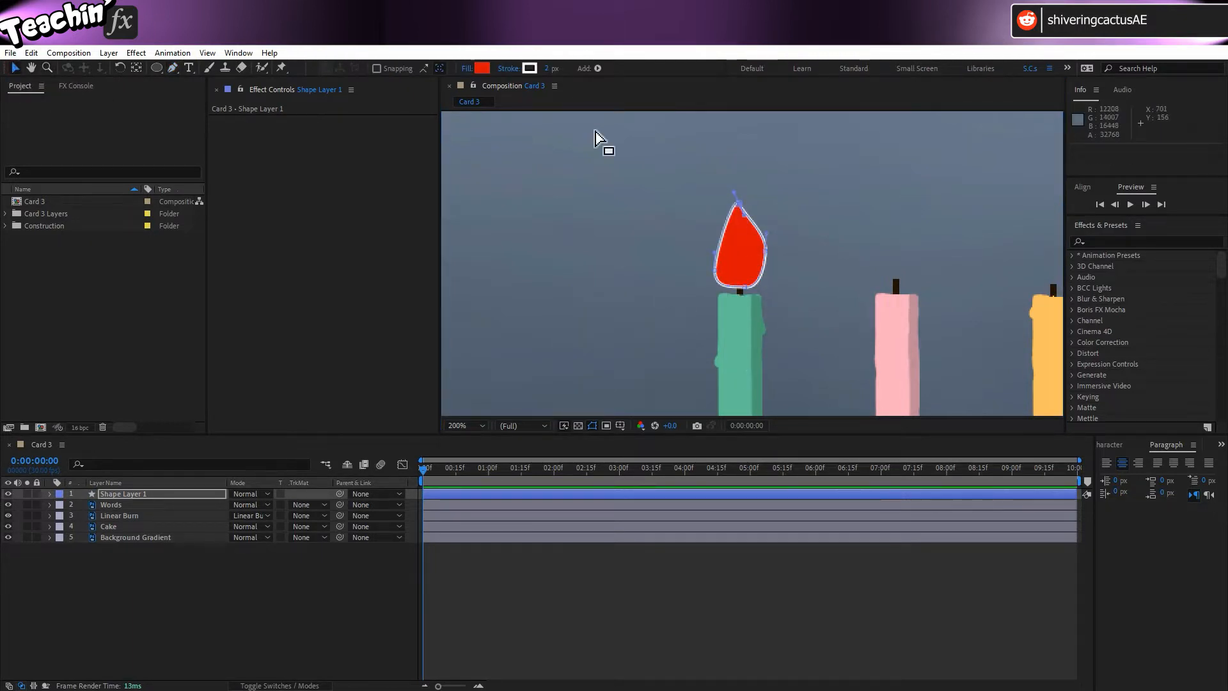
drag(765, 255, 714, 265)
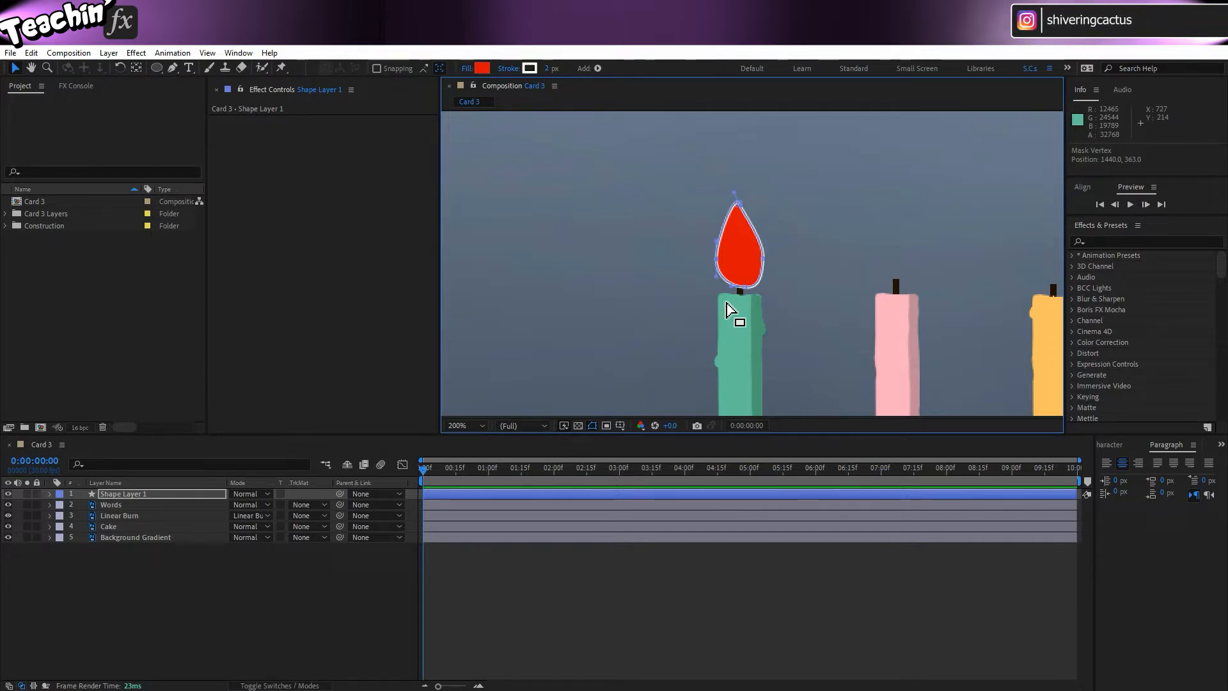
Step: Delete the stroke from the flame shape's contents, keeping only its path and fill
click(50, 494)
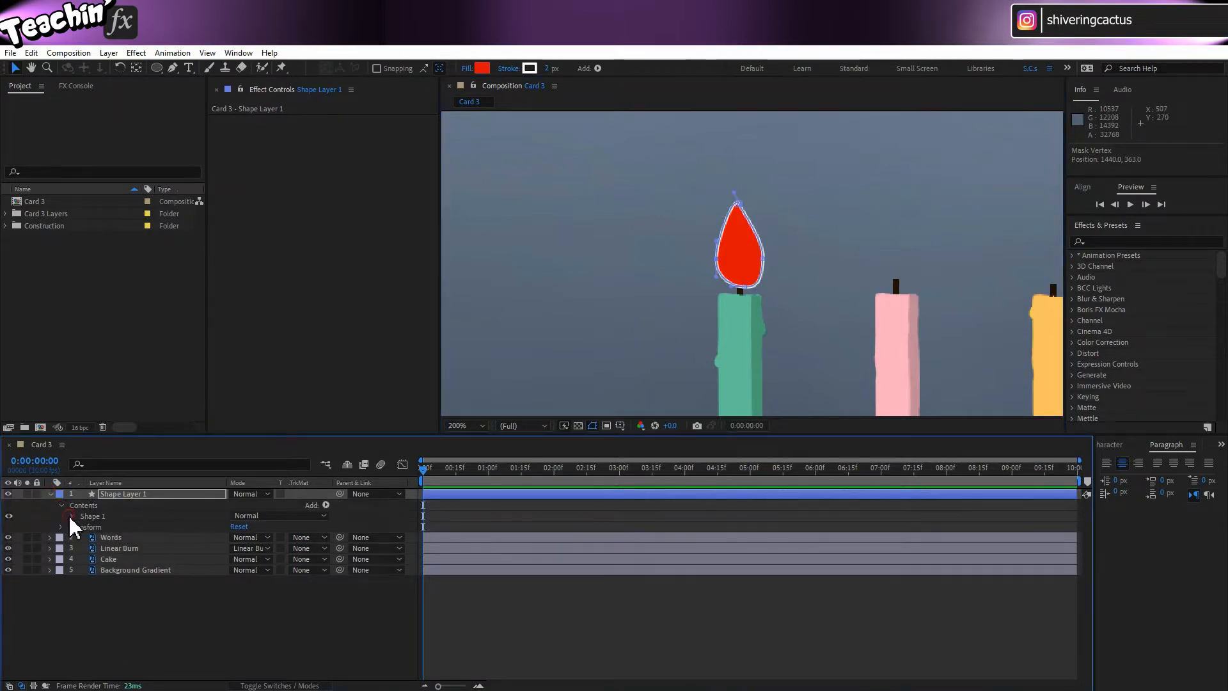
click(70, 515)
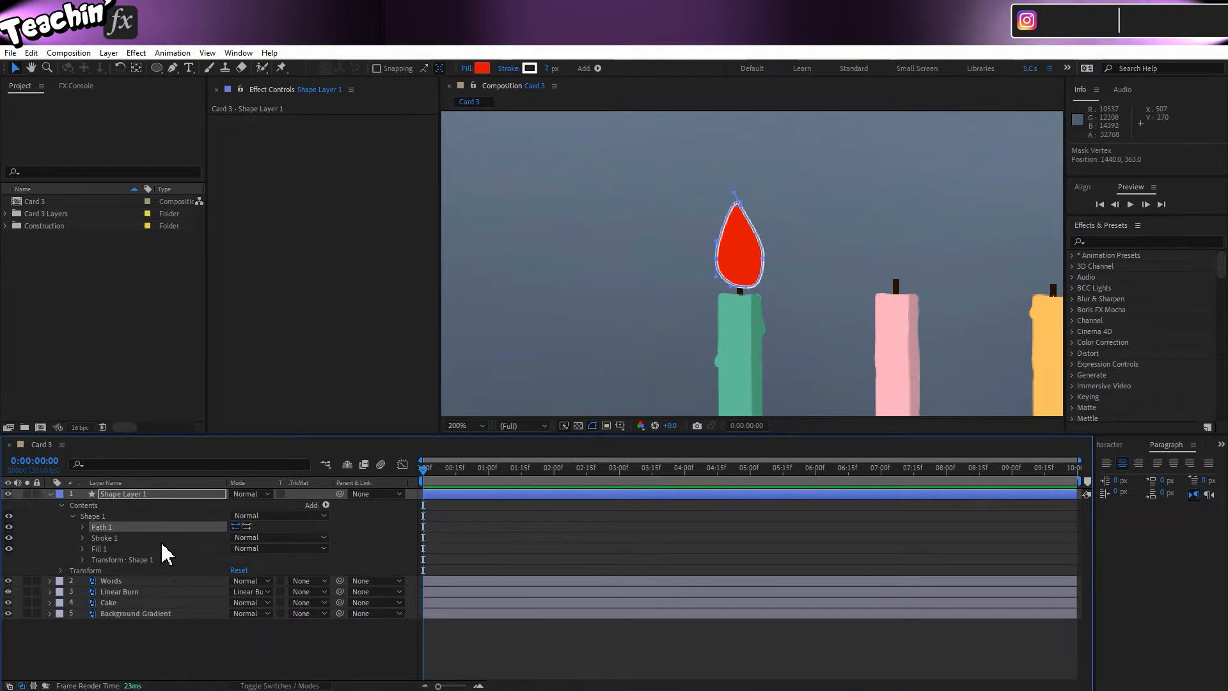
click(130, 538)
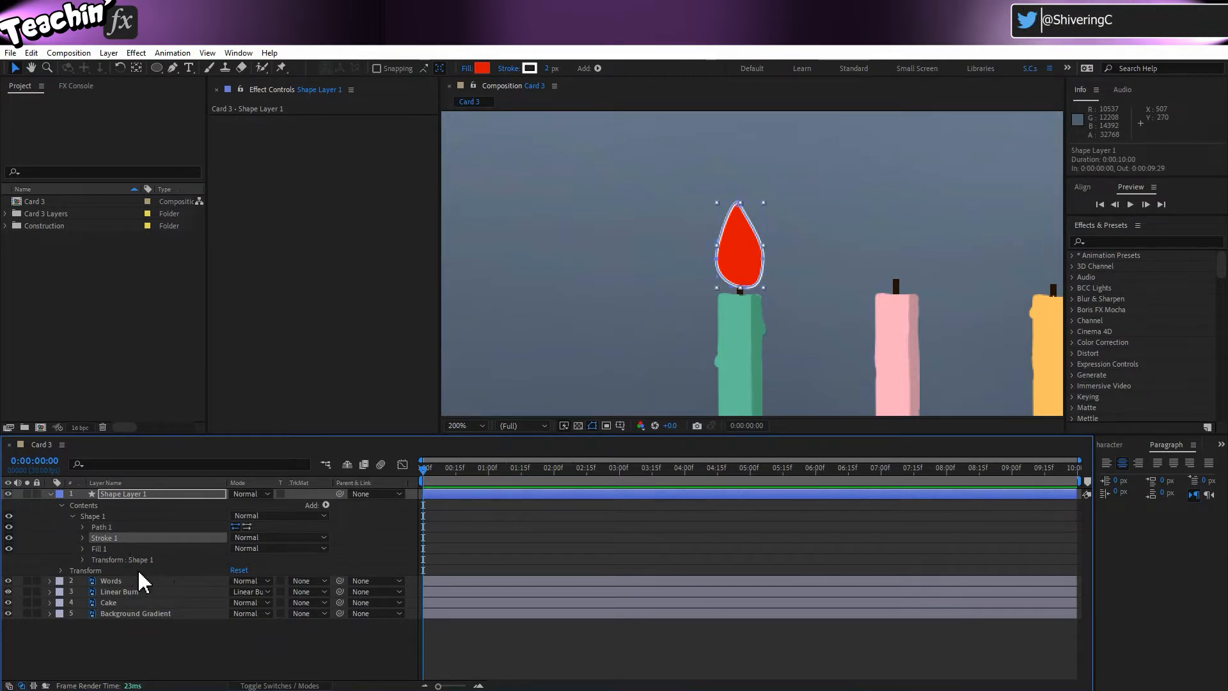
key(Delete)
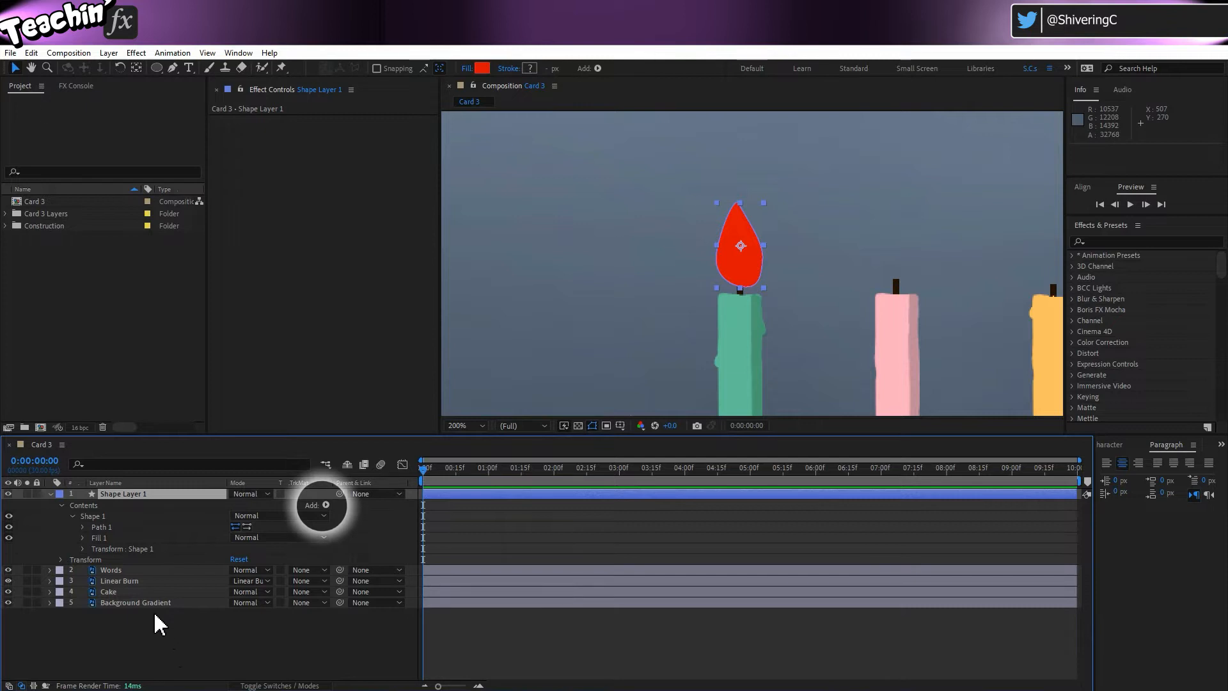
Step: Add a Wiggle Paths modifier to the flame's shape layer and preview the animation
click(325, 504)
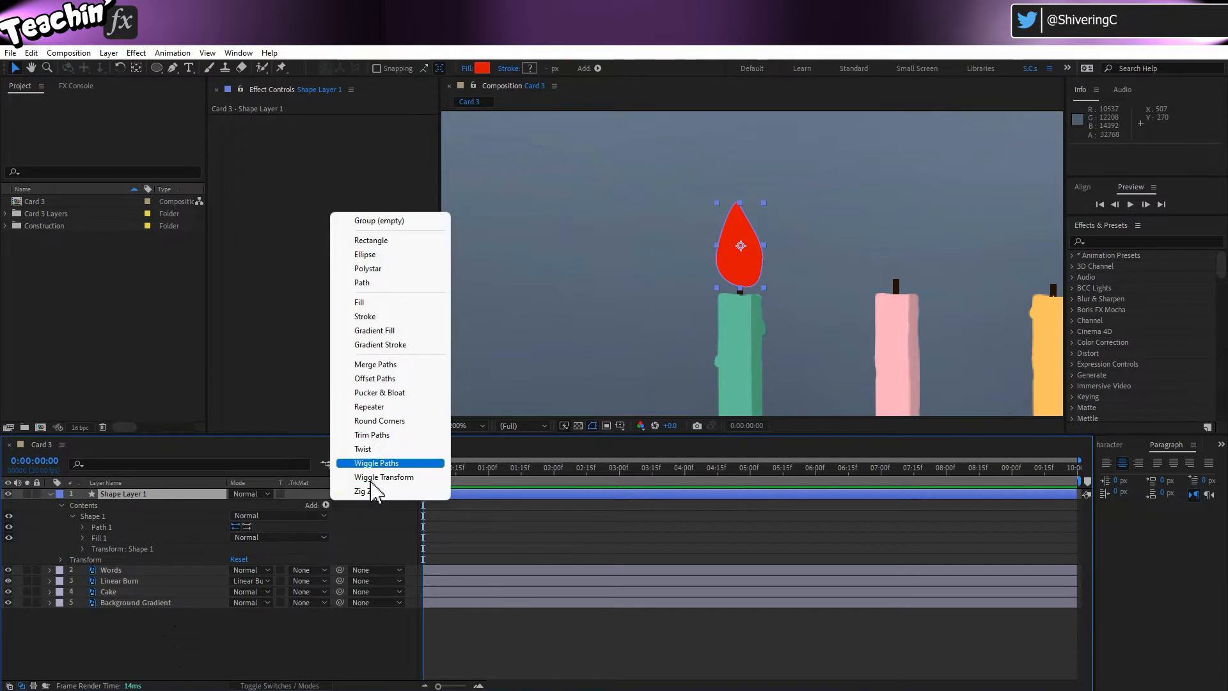
click(378, 464)
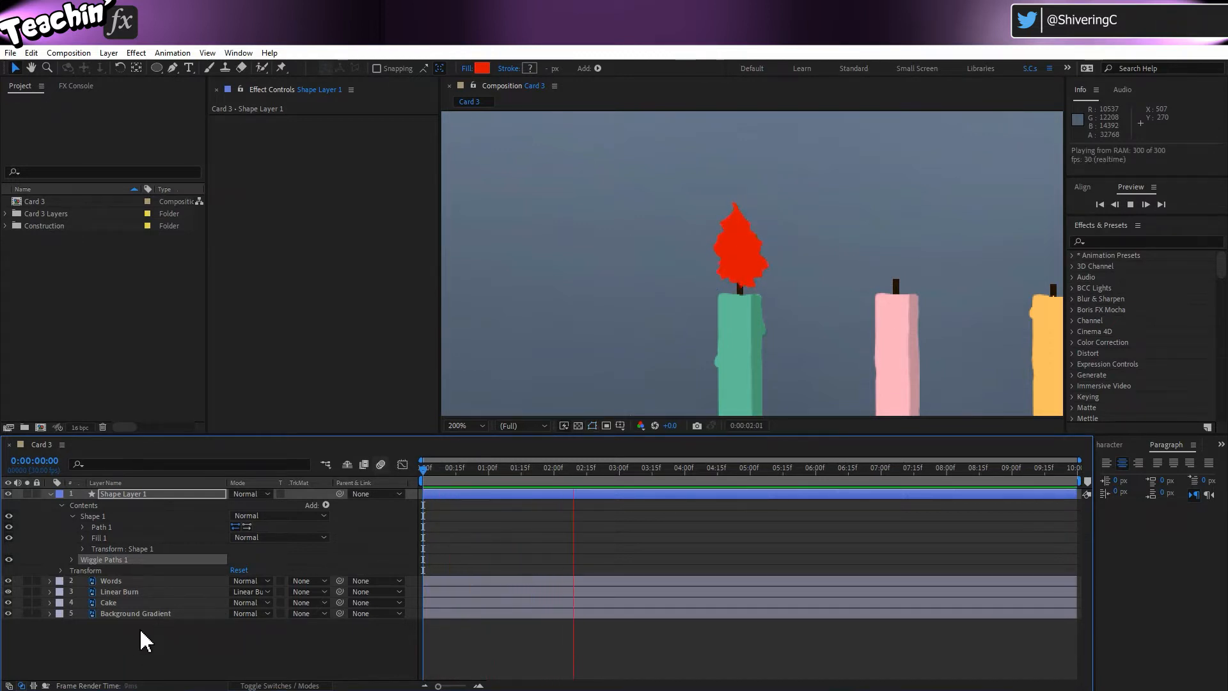
key(space)
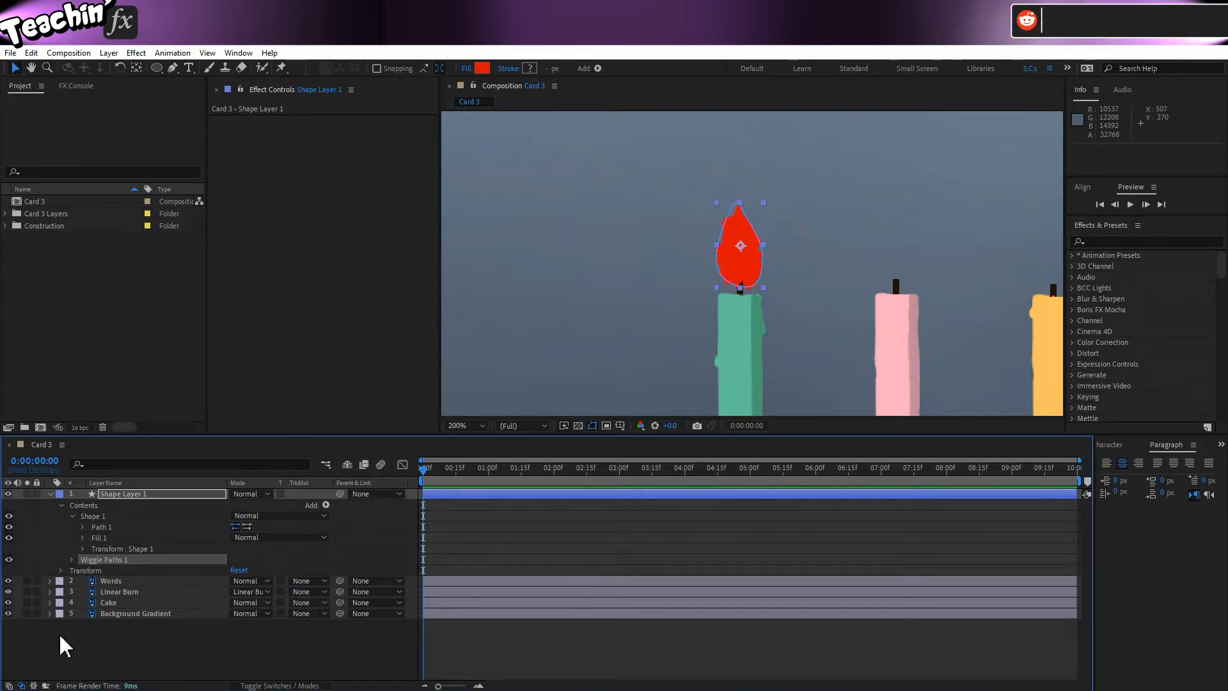
Step: Set the Wiggle Paths size to 5 and detail to 4, and preview the flame's movement
click(72, 559)
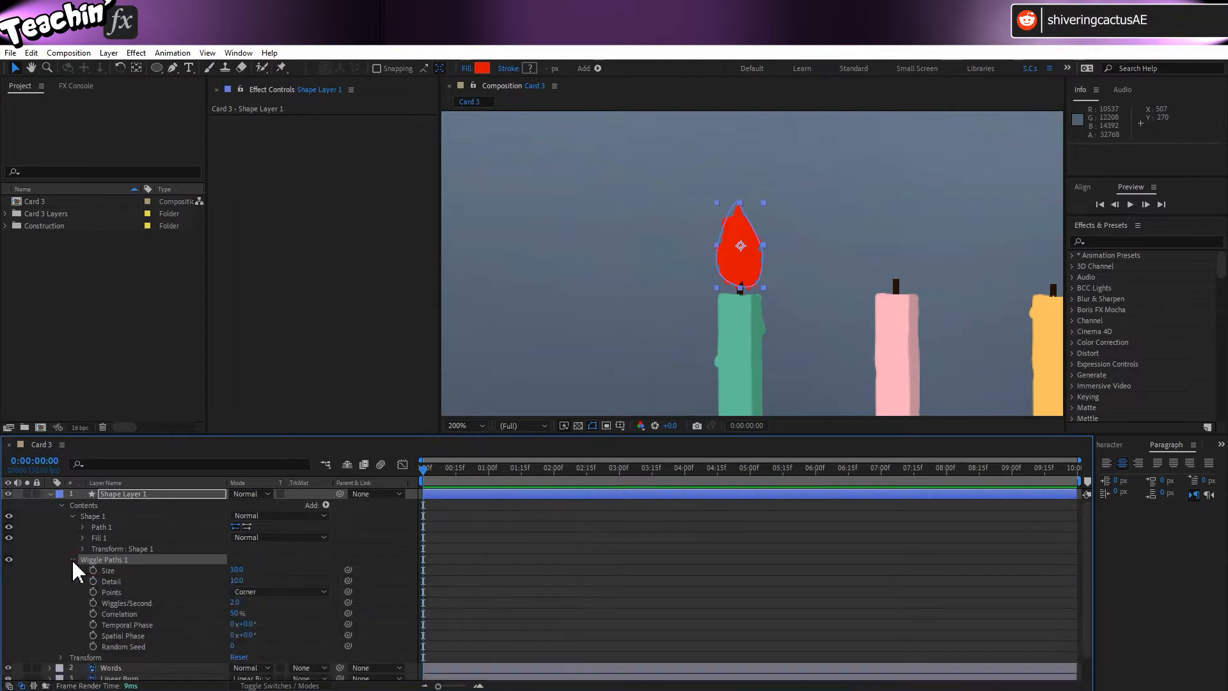
click(241, 570)
text(5)
key(Return)
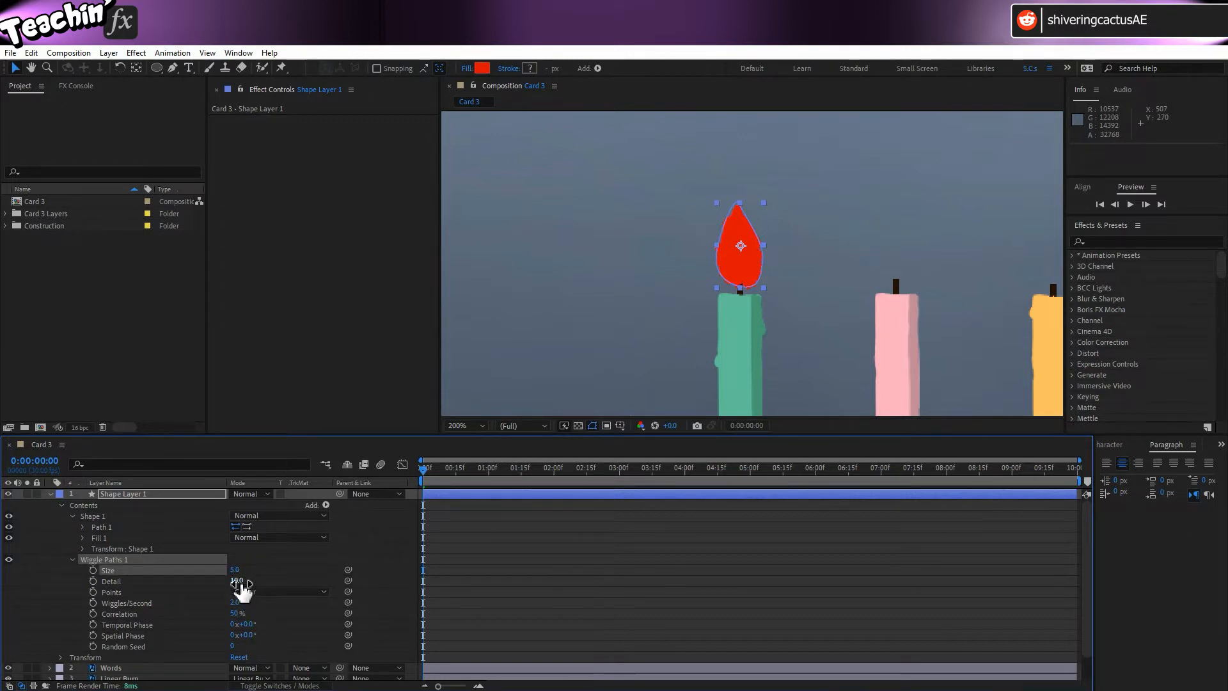
click(237, 581)
text(4)
key(Return)
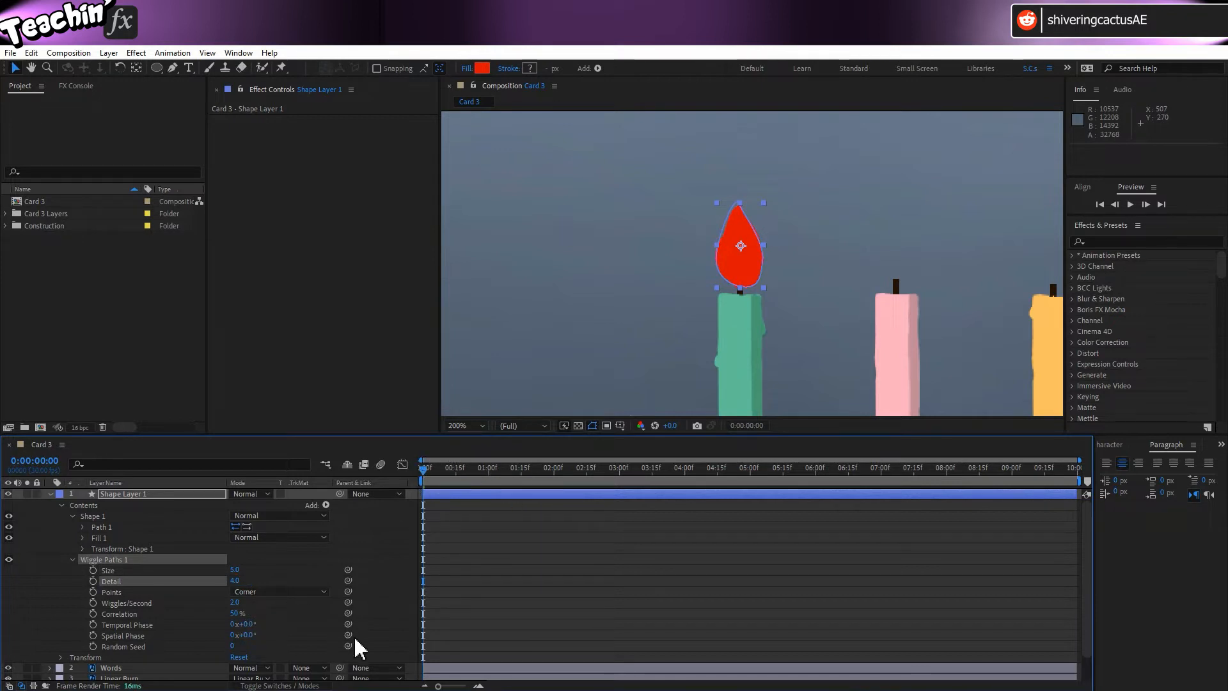
key(space)
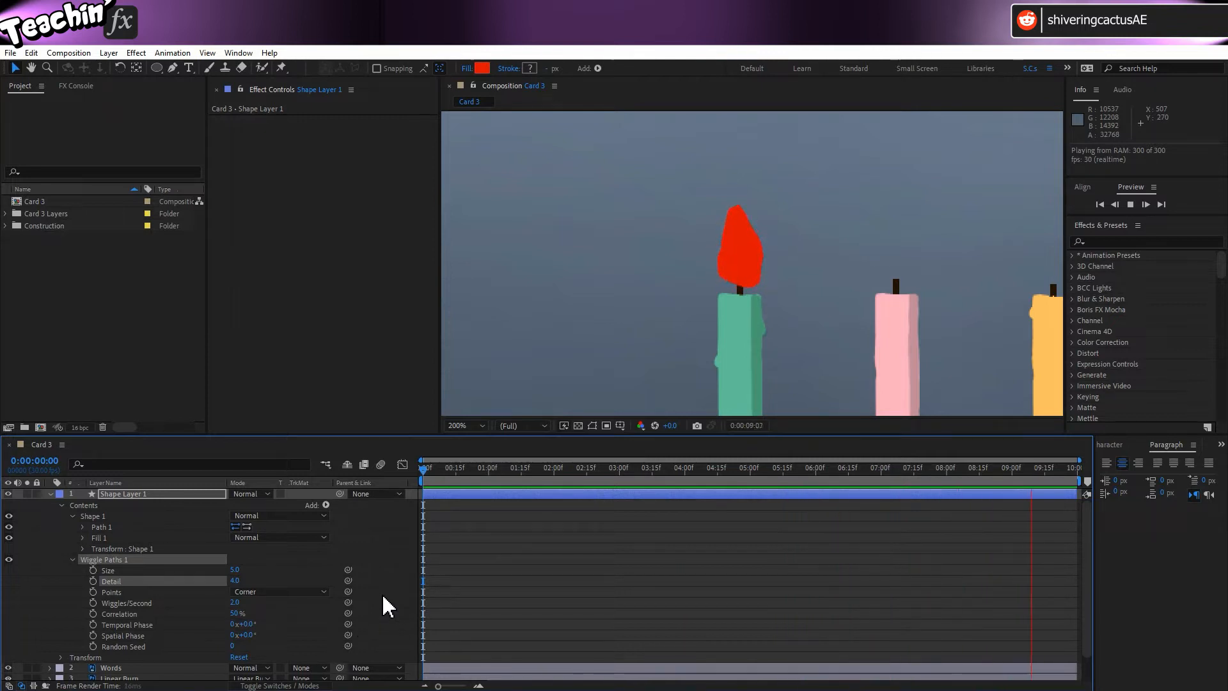
key(space)
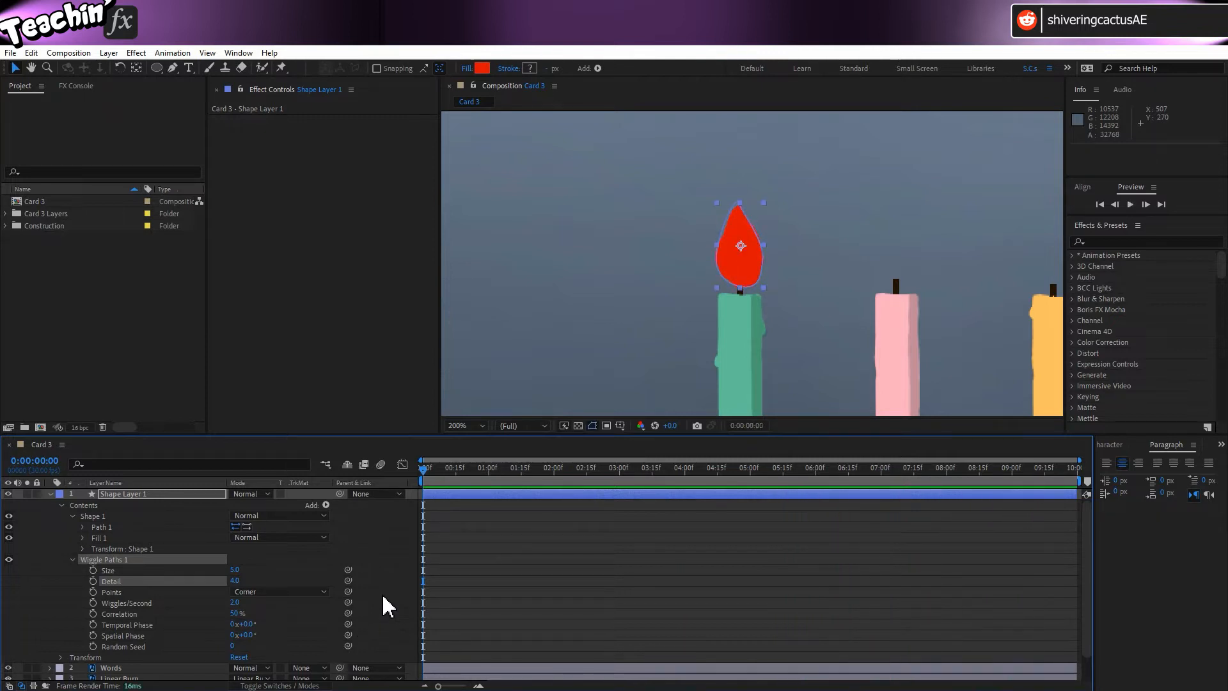
Step: Set the Wiggle Paths points to Smooth and detail to 2, and preview the flame again
click(330, 601)
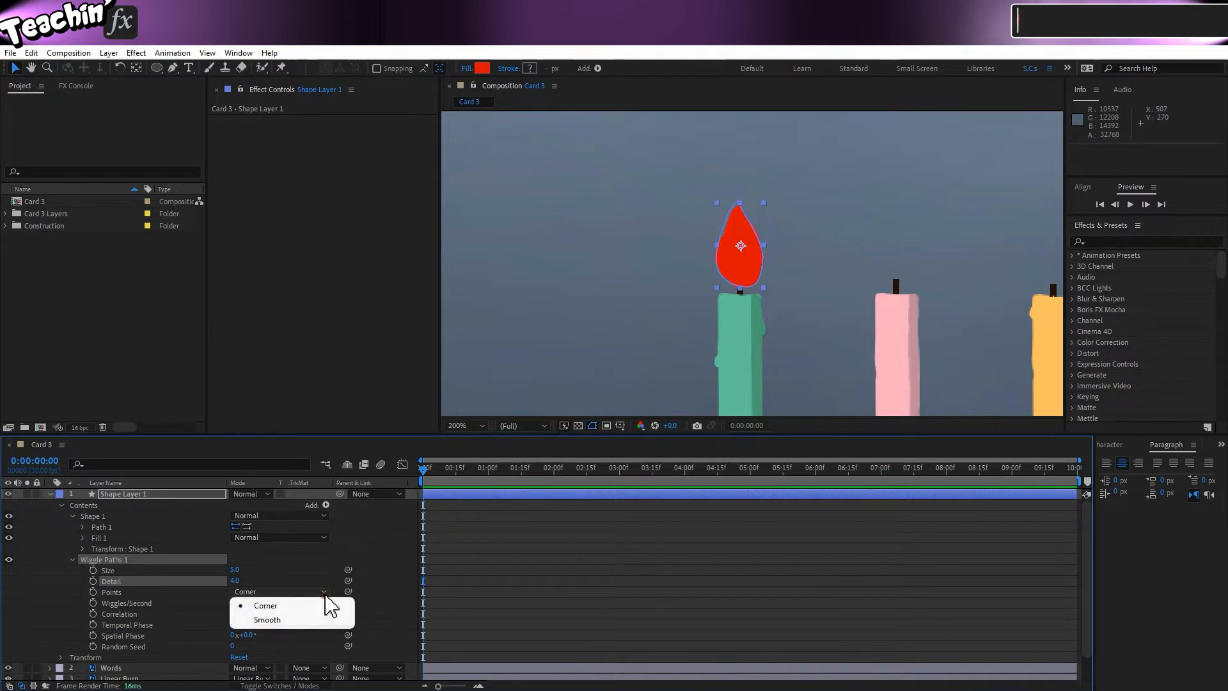
click(283, 621)
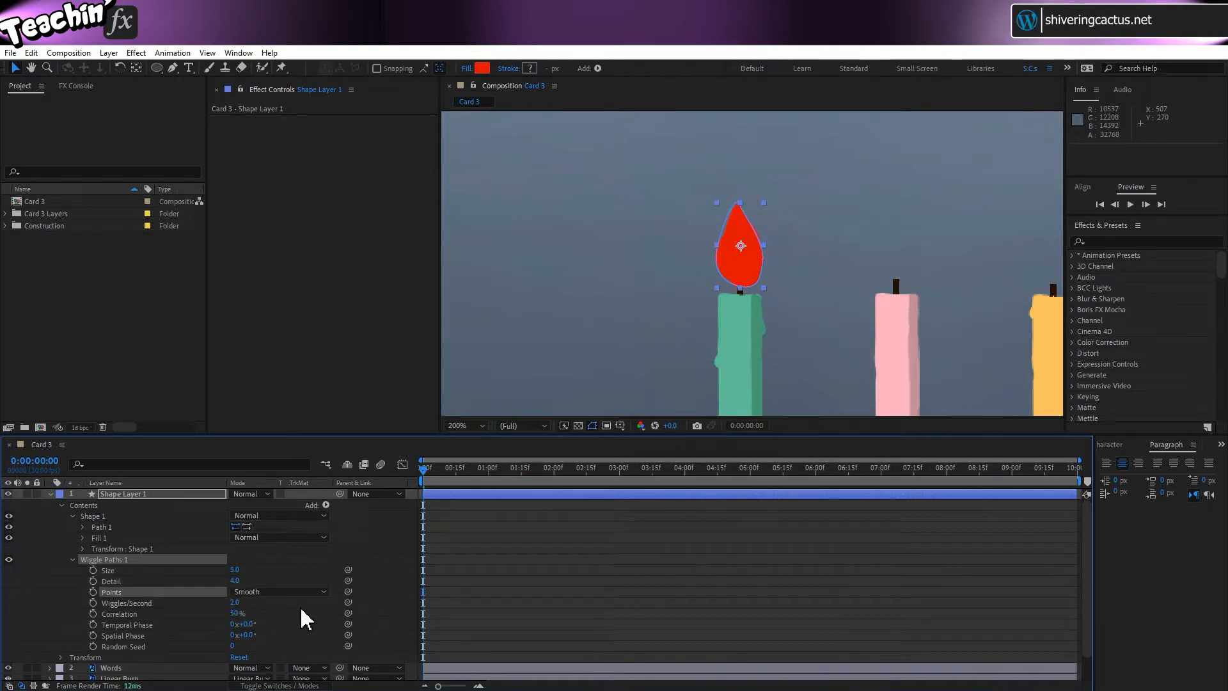
click(235, 580)
text(2)
key(Return)
key(space)
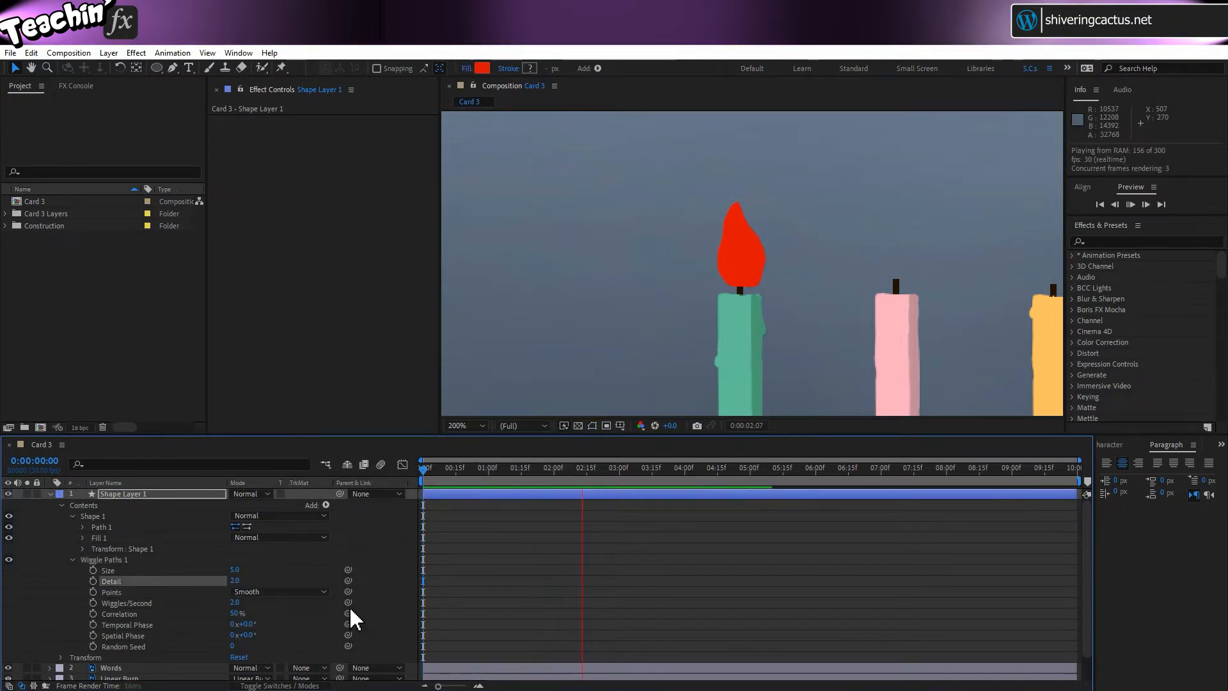
key(space)
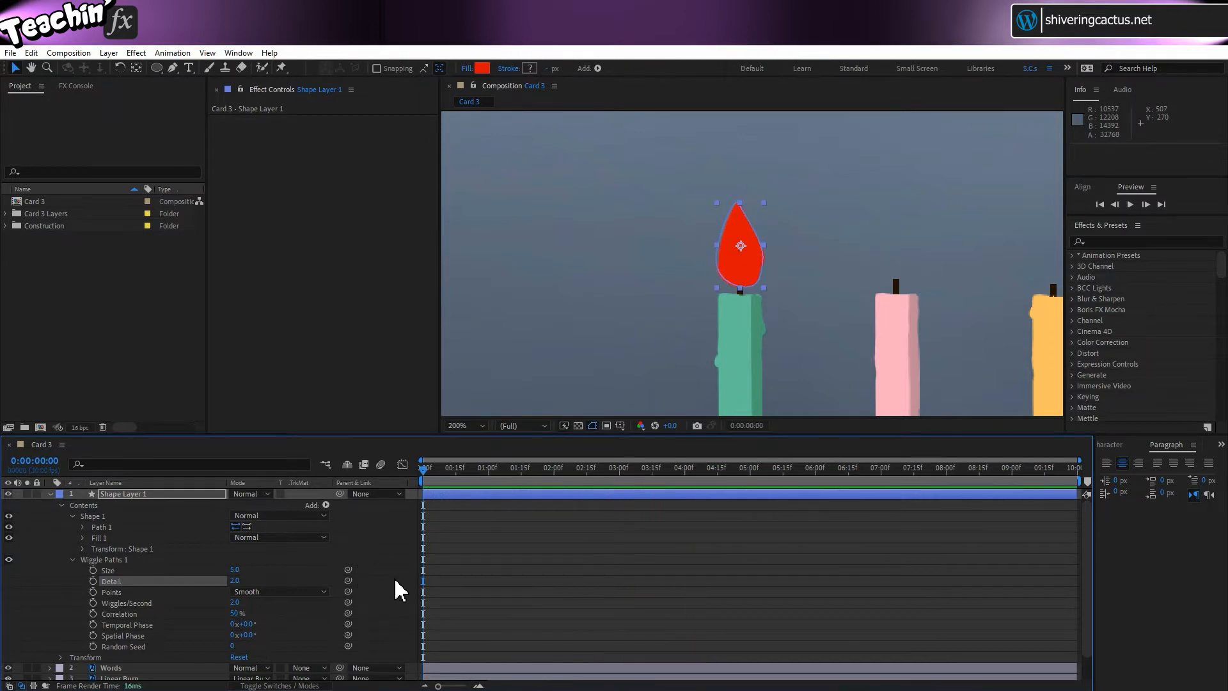
Step: Change the flame's solid fill color from red to orange
click(83, 536)
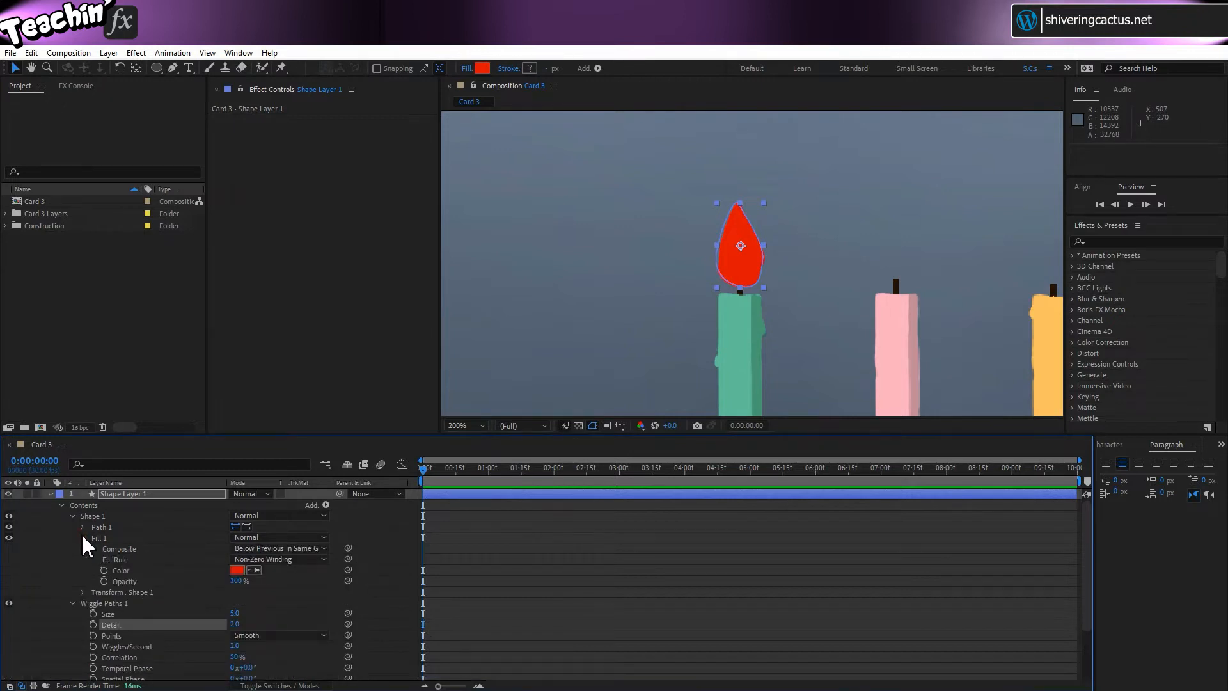
click(237, 569)
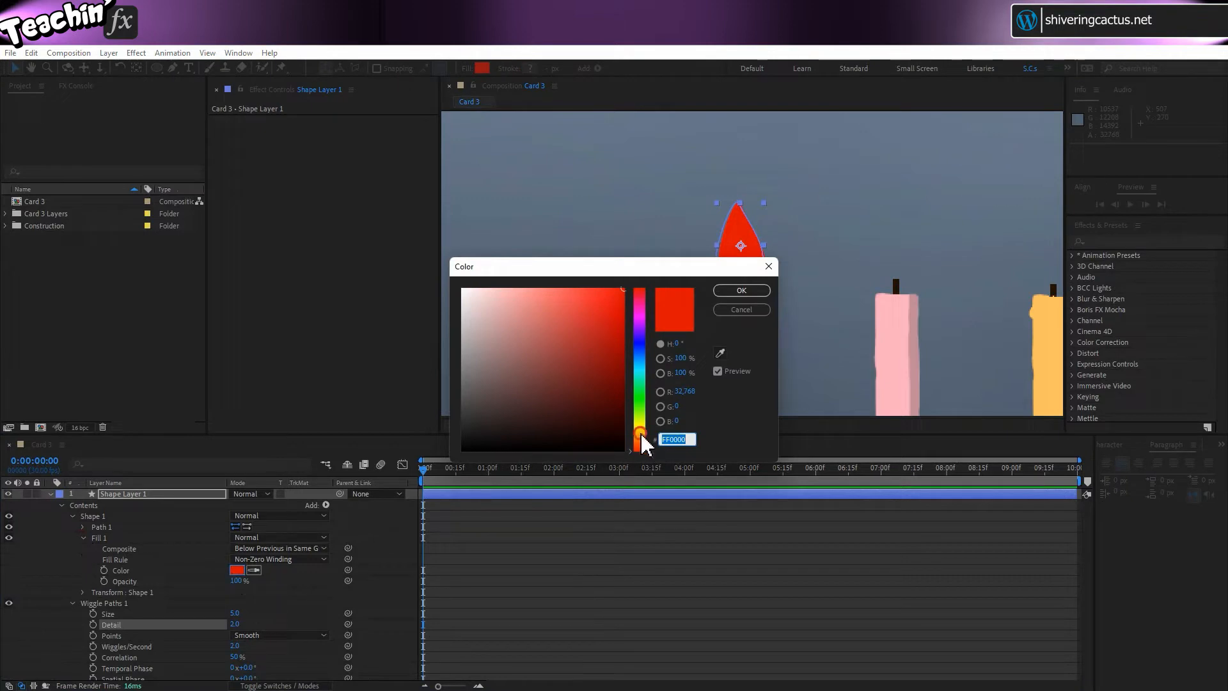
drag(639, 440, 639, 433)
click(741, 290)
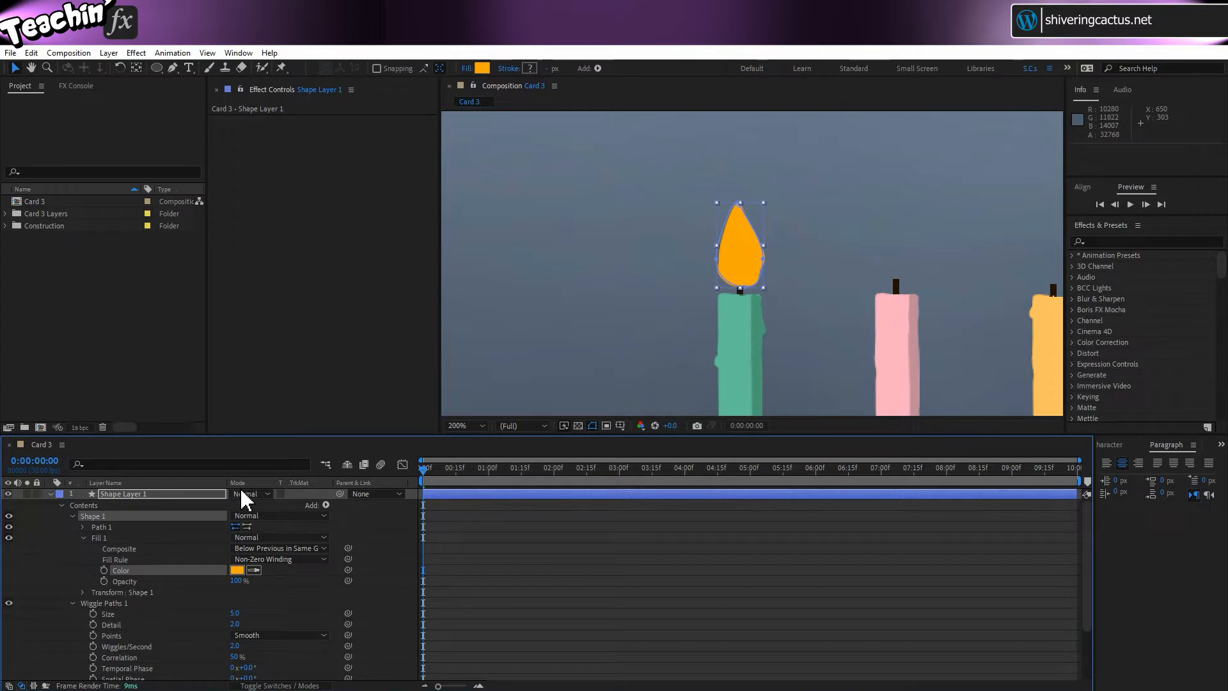
Step: Add a Gradient Fill to the flame shape in place of its solid fill and expand the gradient's properties
click(326, 504)
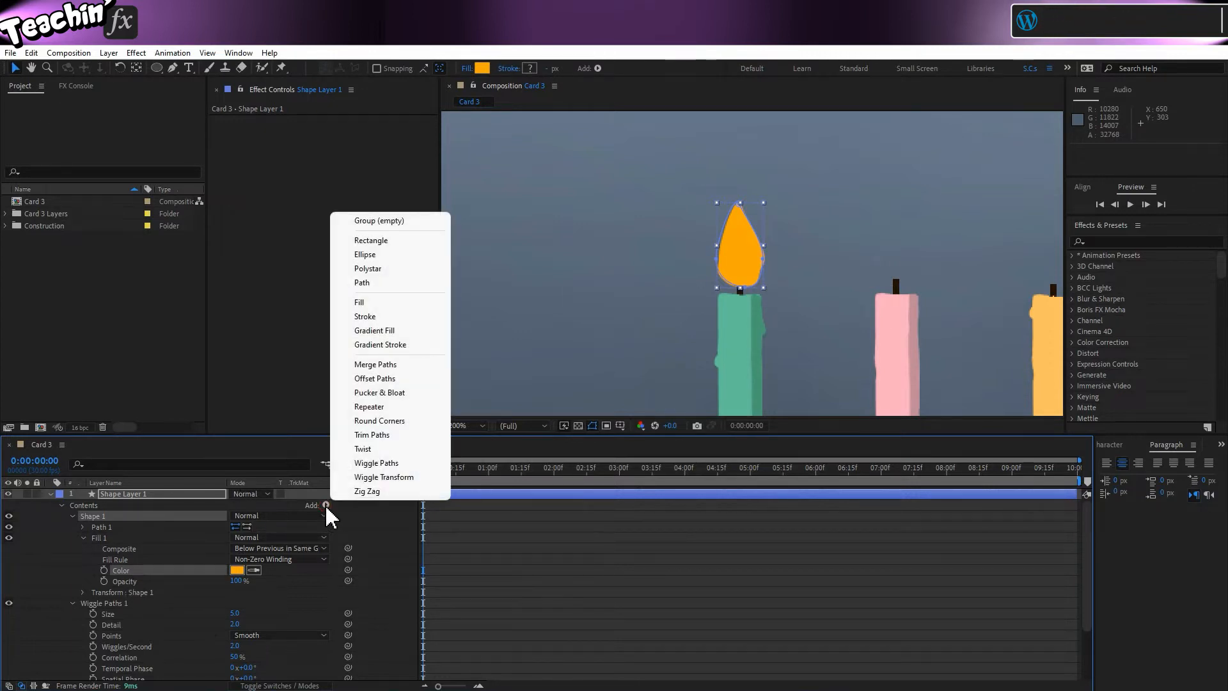
click(415, 330)
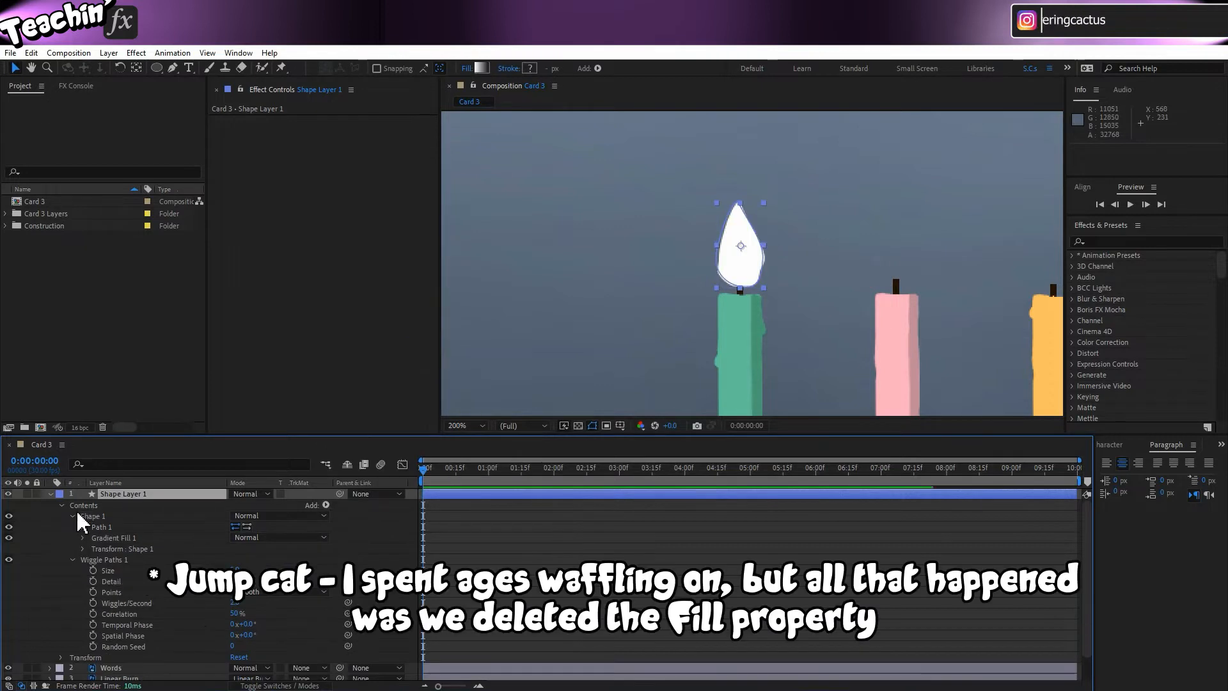
click(83, 538)
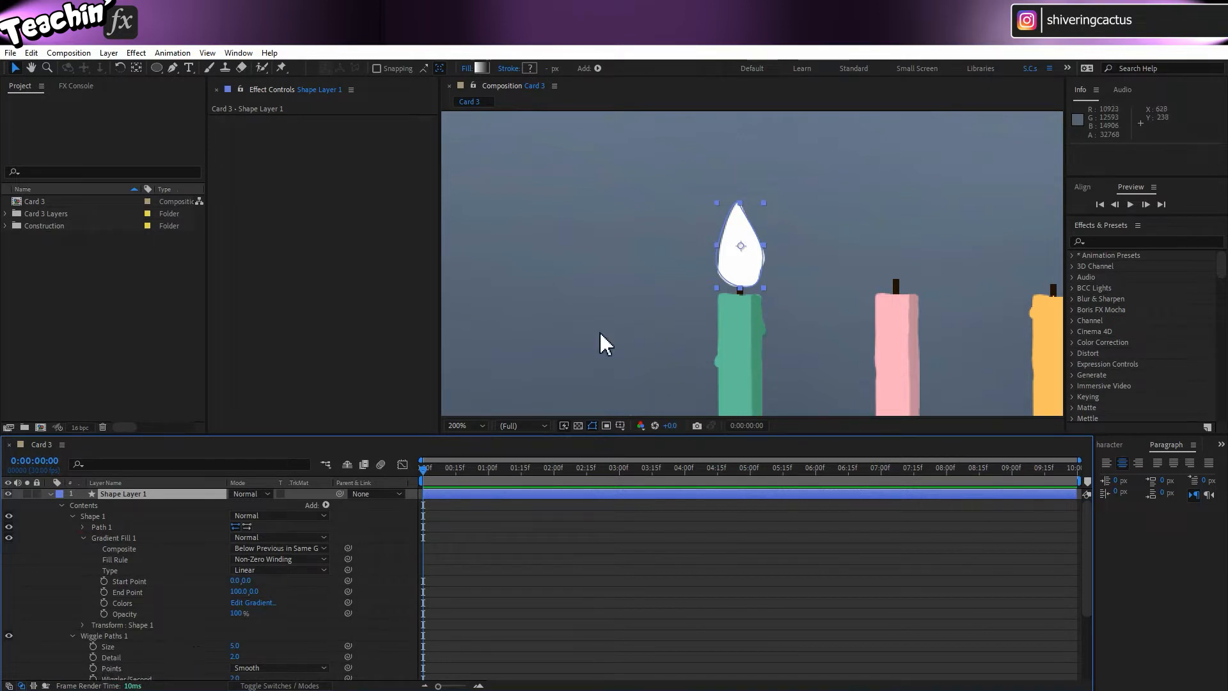
Step: Move the gradient's start point near the flame's tip, about (-224, -389.5), and its end point near the base, about (-221.5, -349)
key(comma)
key(comma)
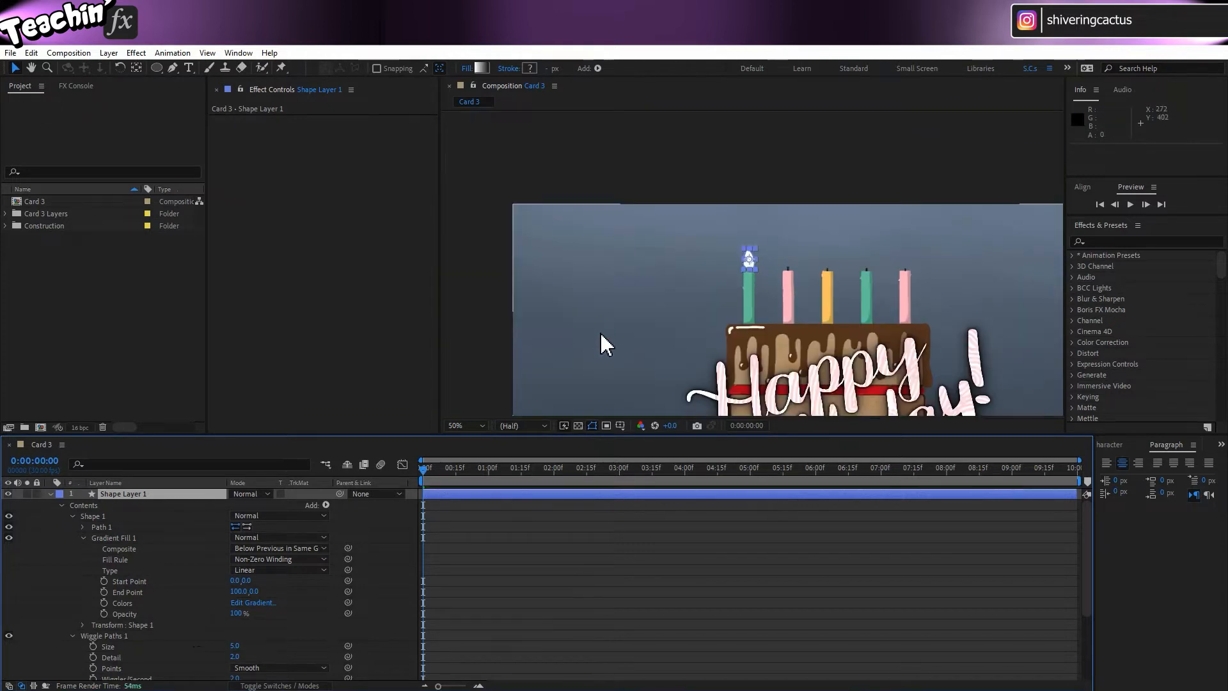
key(comma)
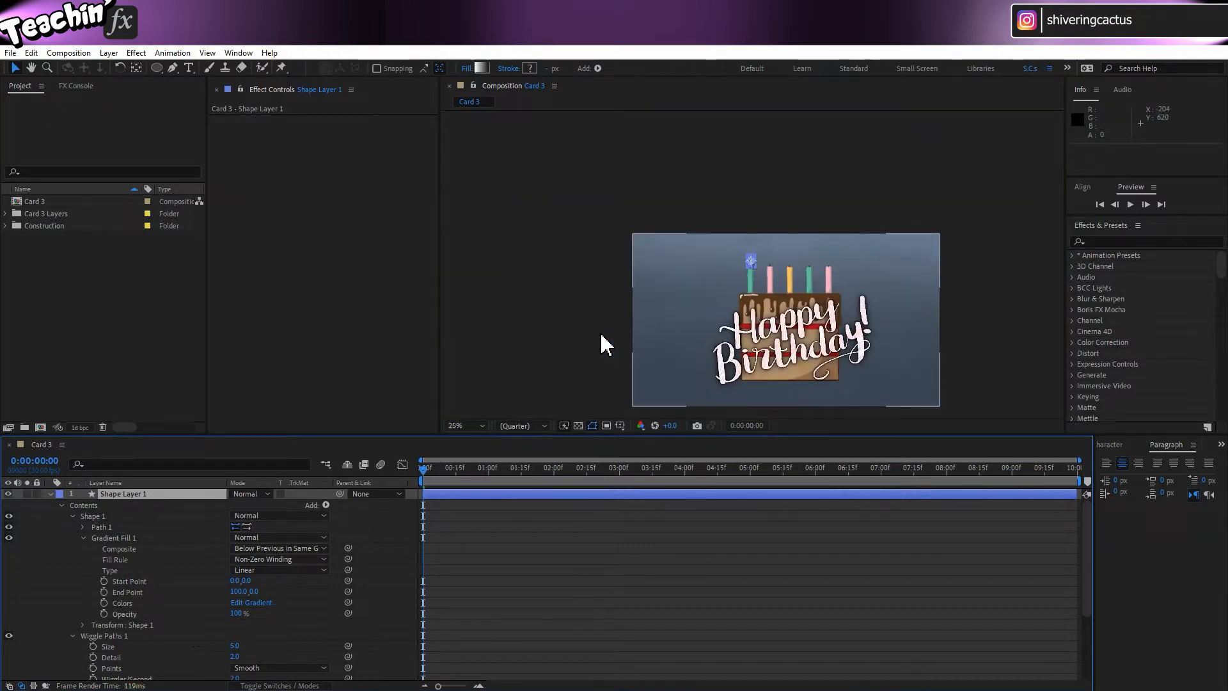
click(137, 537)
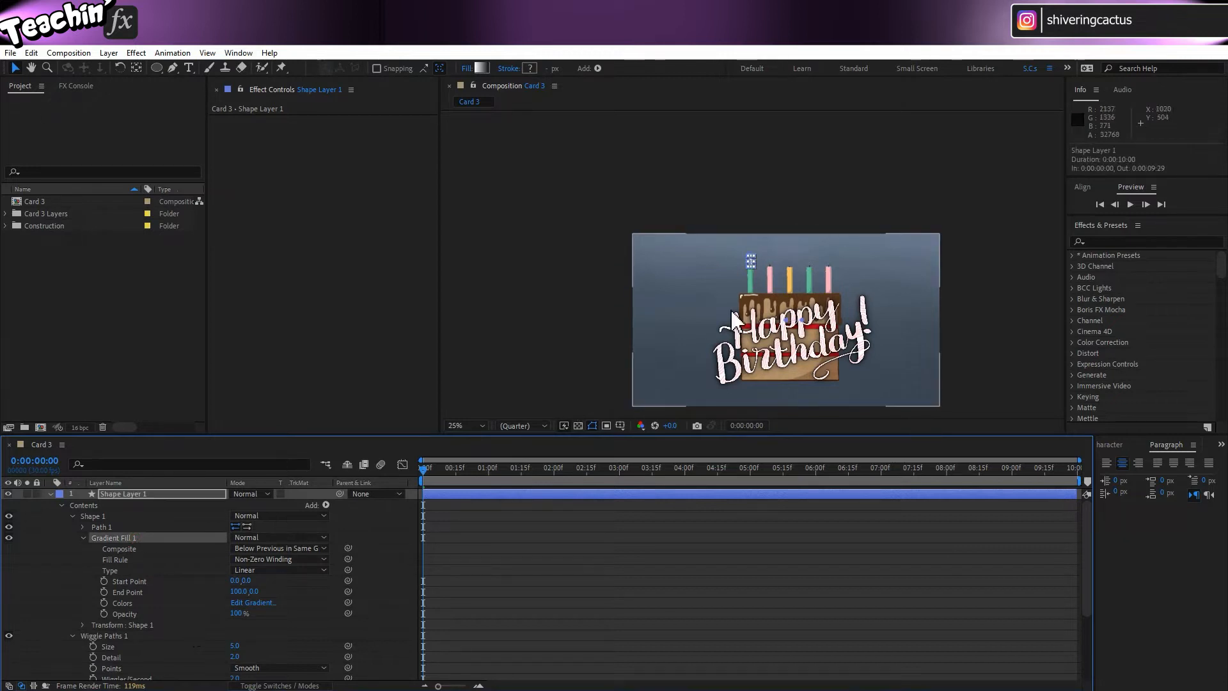
key(period)
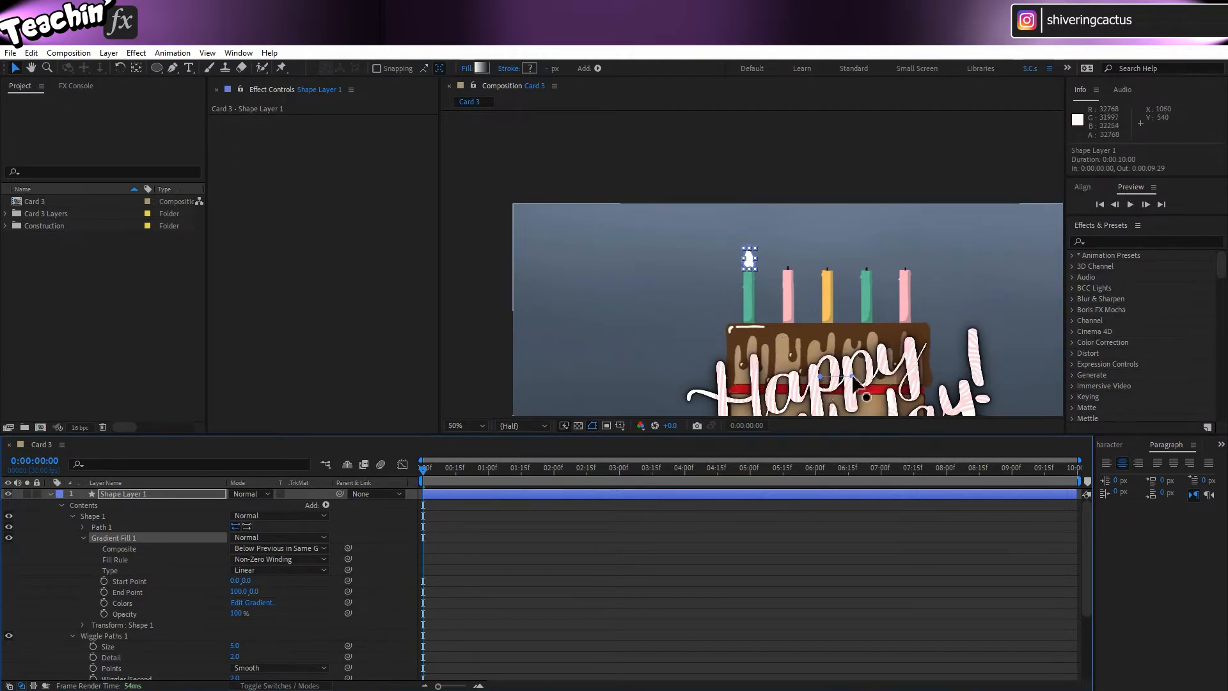
drag(852, 376, 748, 255)
scroll(746, 275, up, 5)
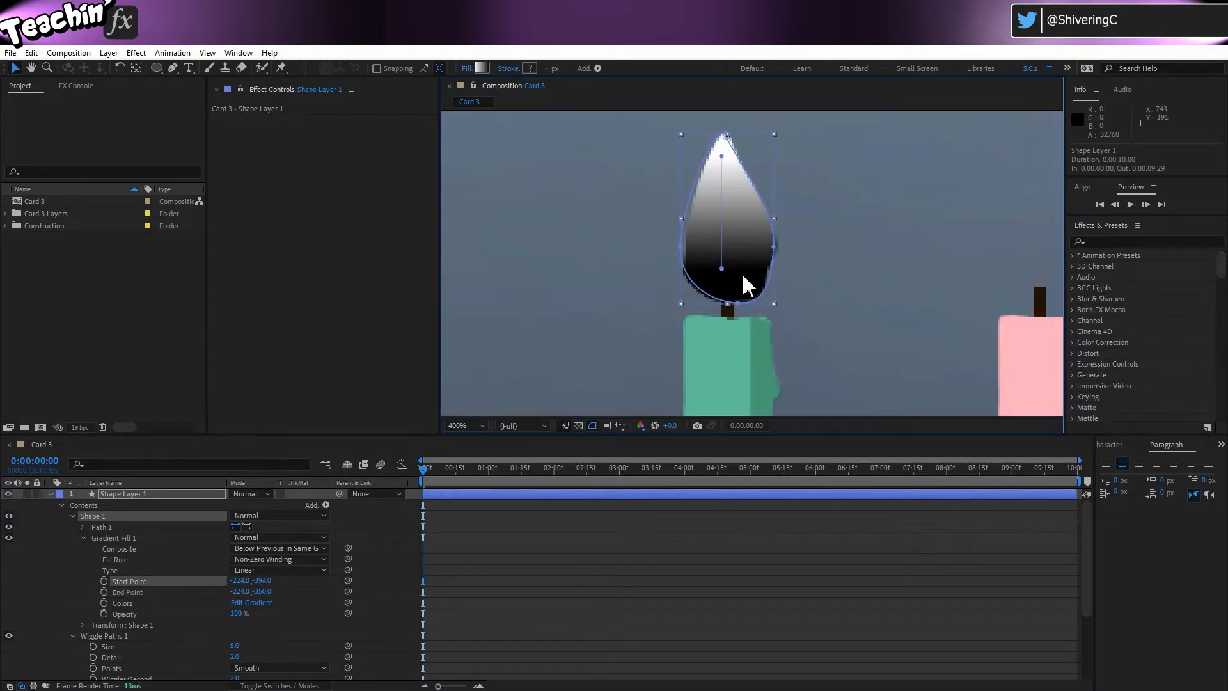
scroll(742, 292, down, 2)
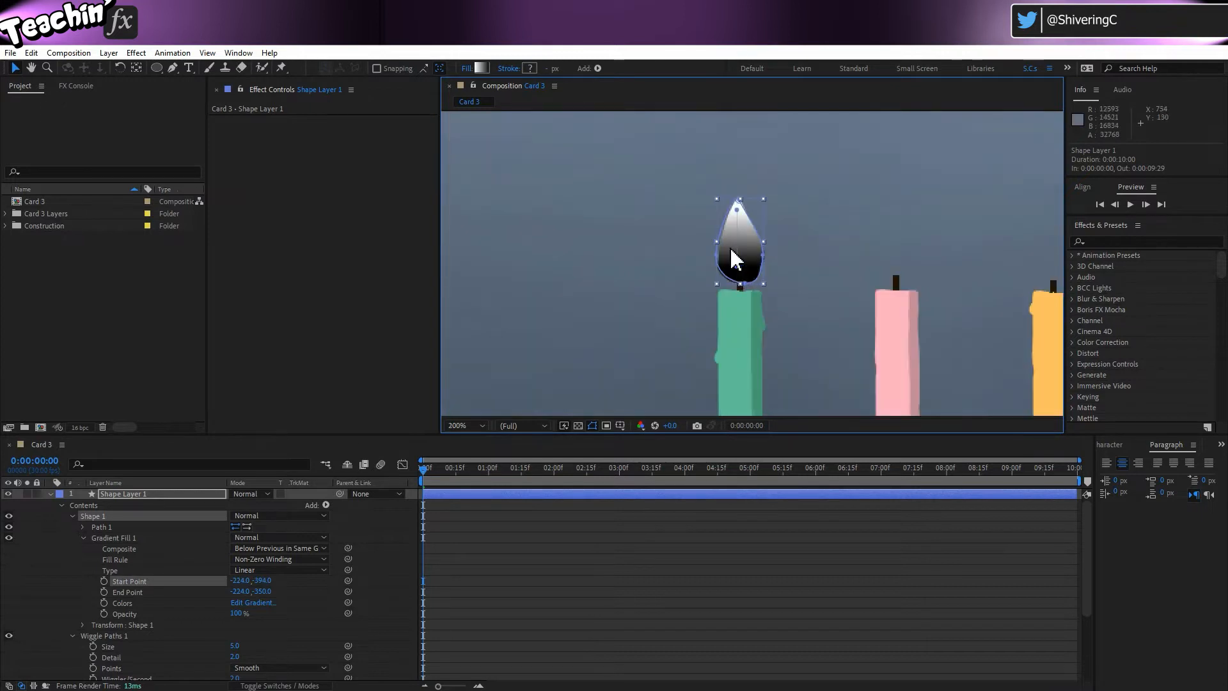
drag(738, 272, 742, 273)
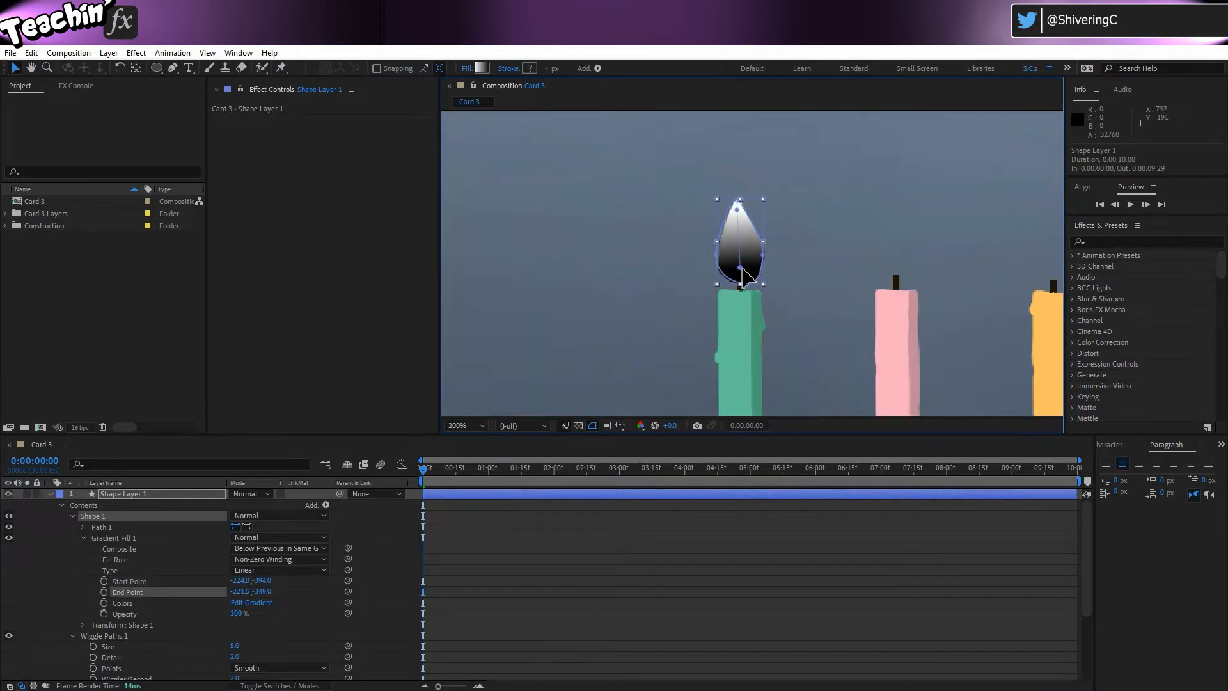
drag(736, 217, 739, 223)
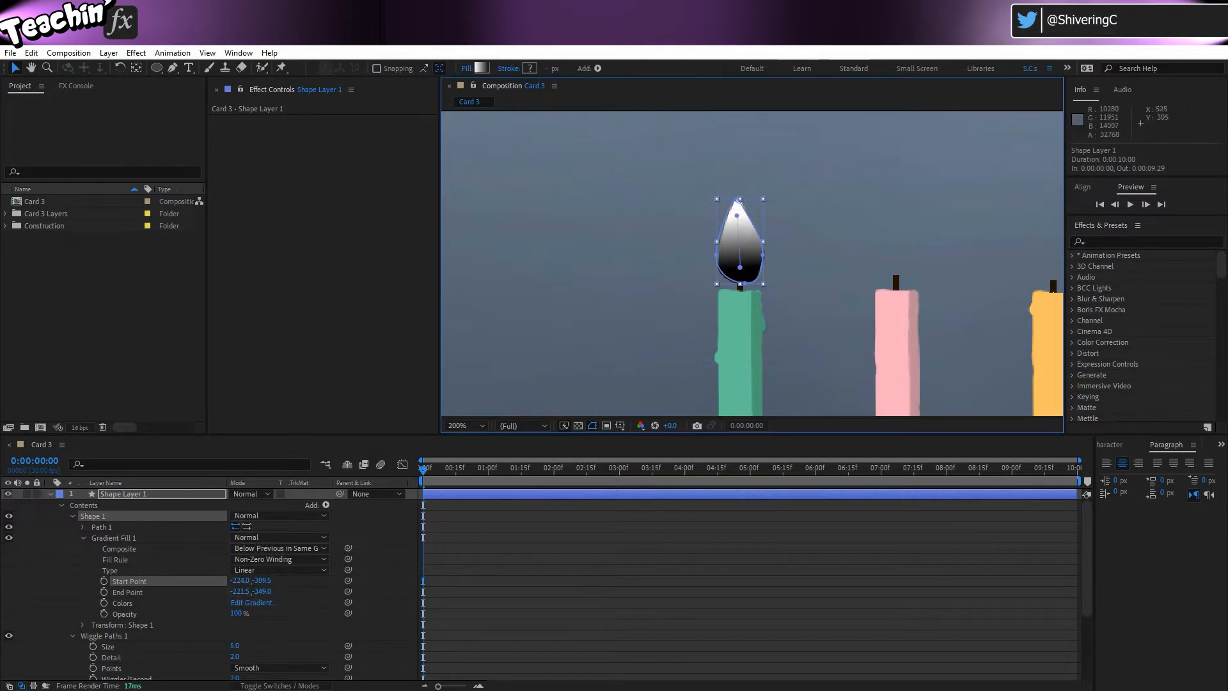
Step: Make the flame's gradient Radial, with its start point near the base at about (-222.5, -352) and its end point near the tip at about (-223, -387.5)
click(323, 570)
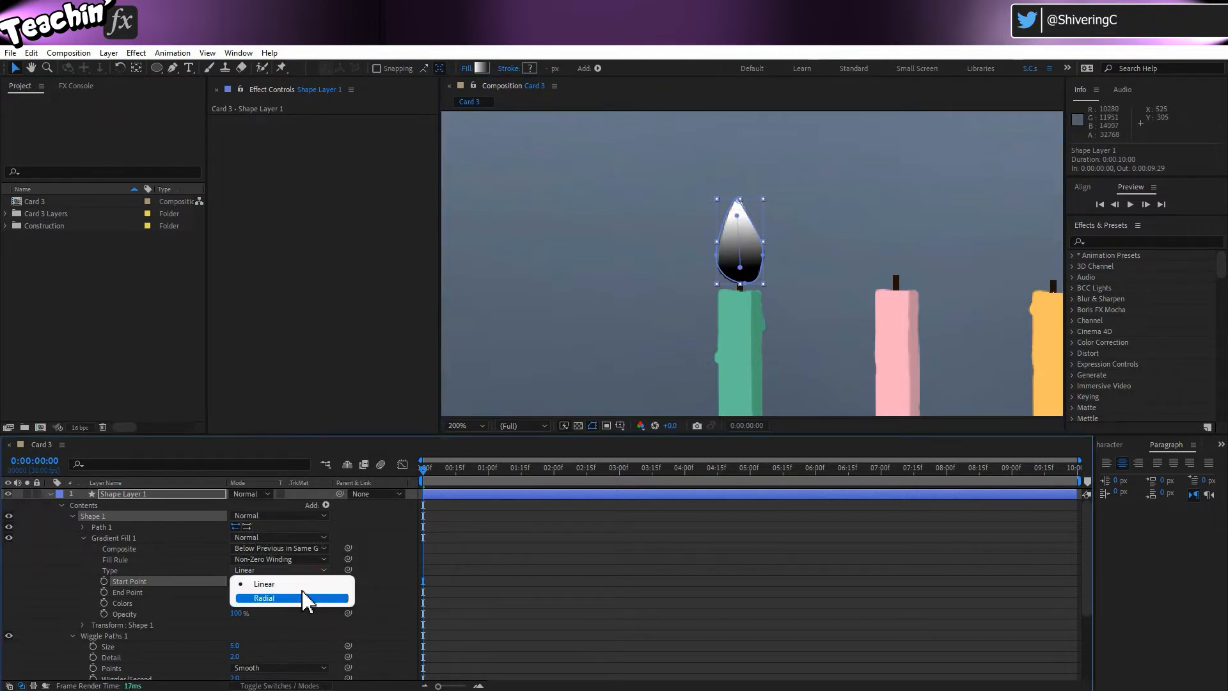
click(303, 598)
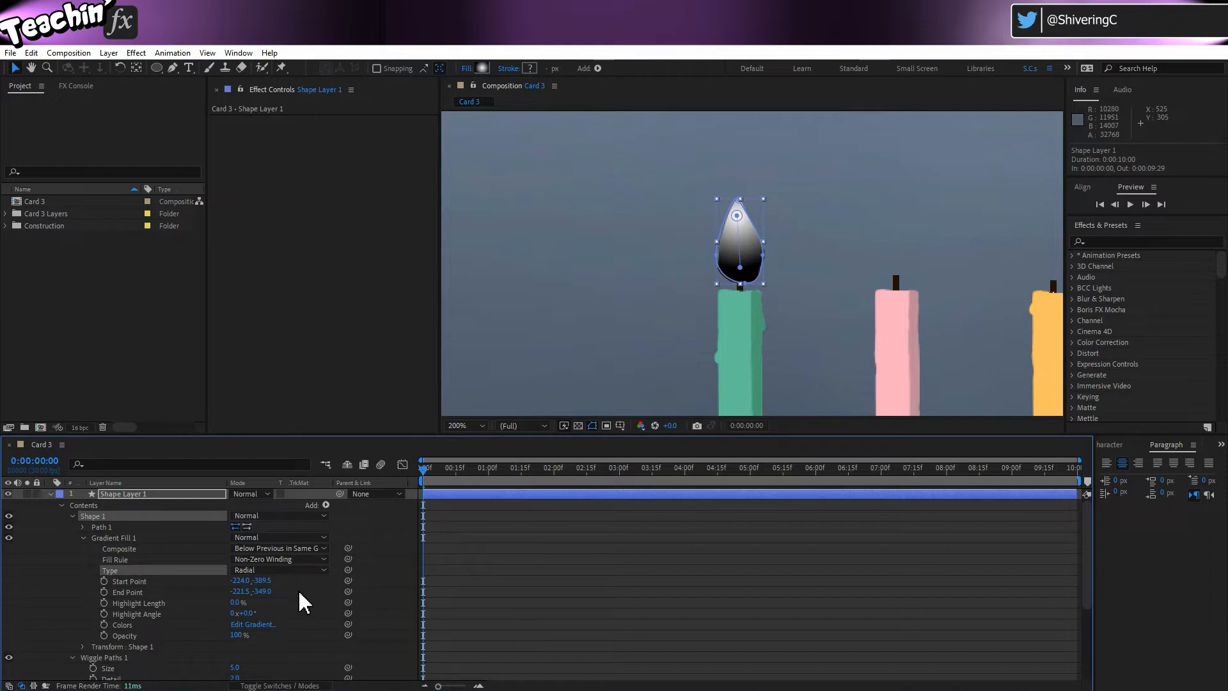
mouse_move(740, 267)
mouse_down()
mouse_move(785, 216)
mouse_move(739, 268)
mouse_up()
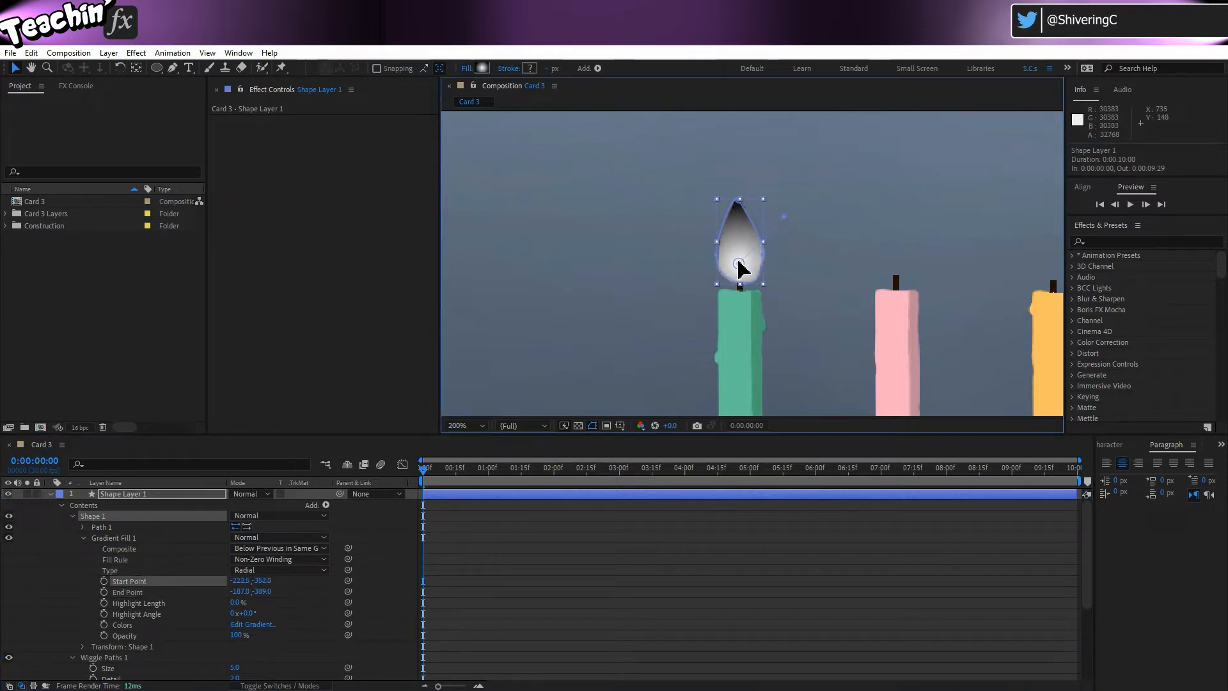
drag(785, 217, 736, 218)
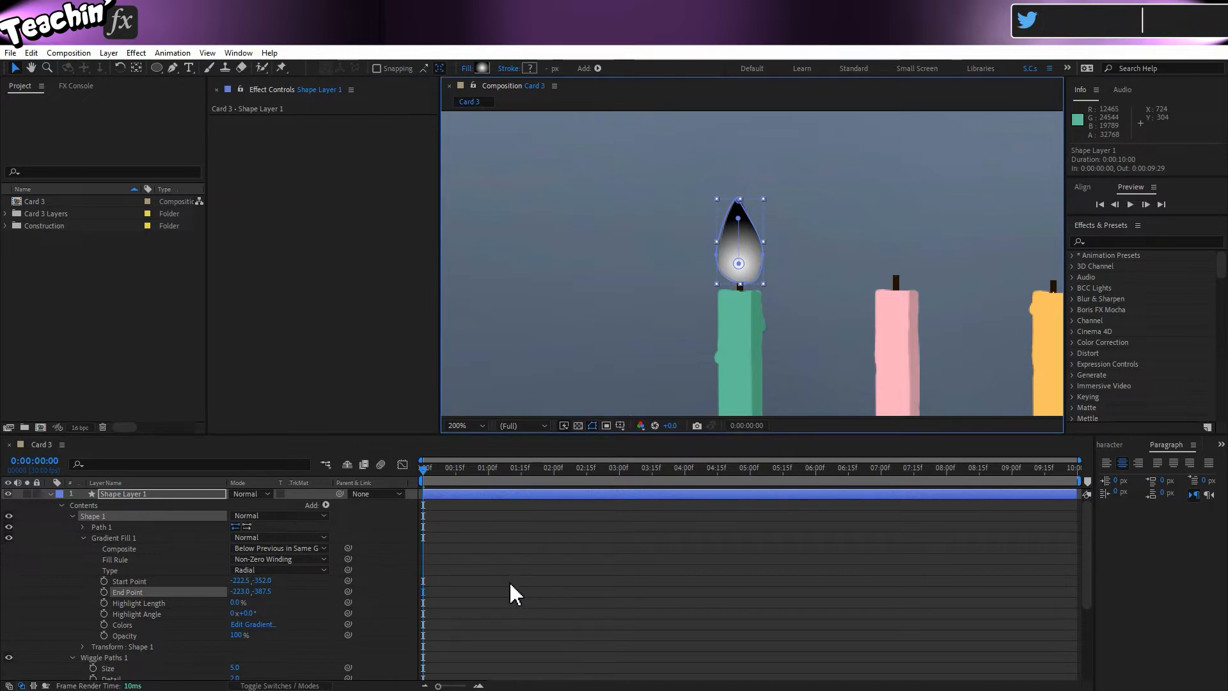
Step: Edit the flame's gradient colors and set the end color stop to orange, about DA8431
click(259, 624)
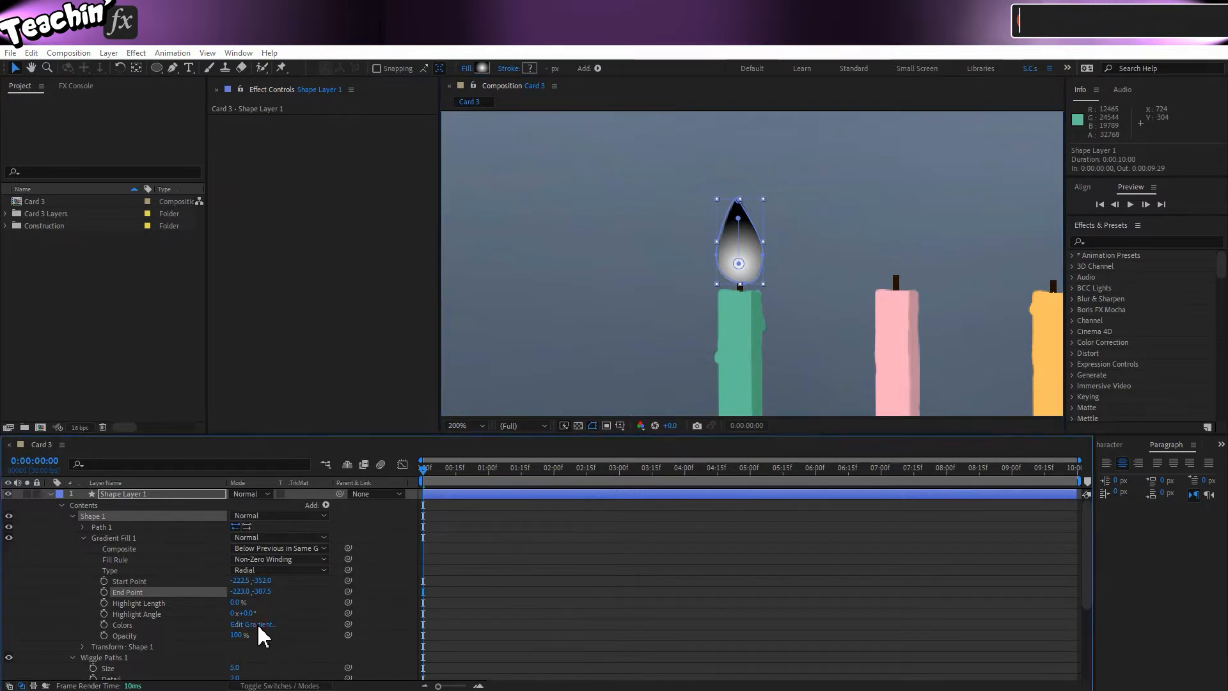
click(706, 279)
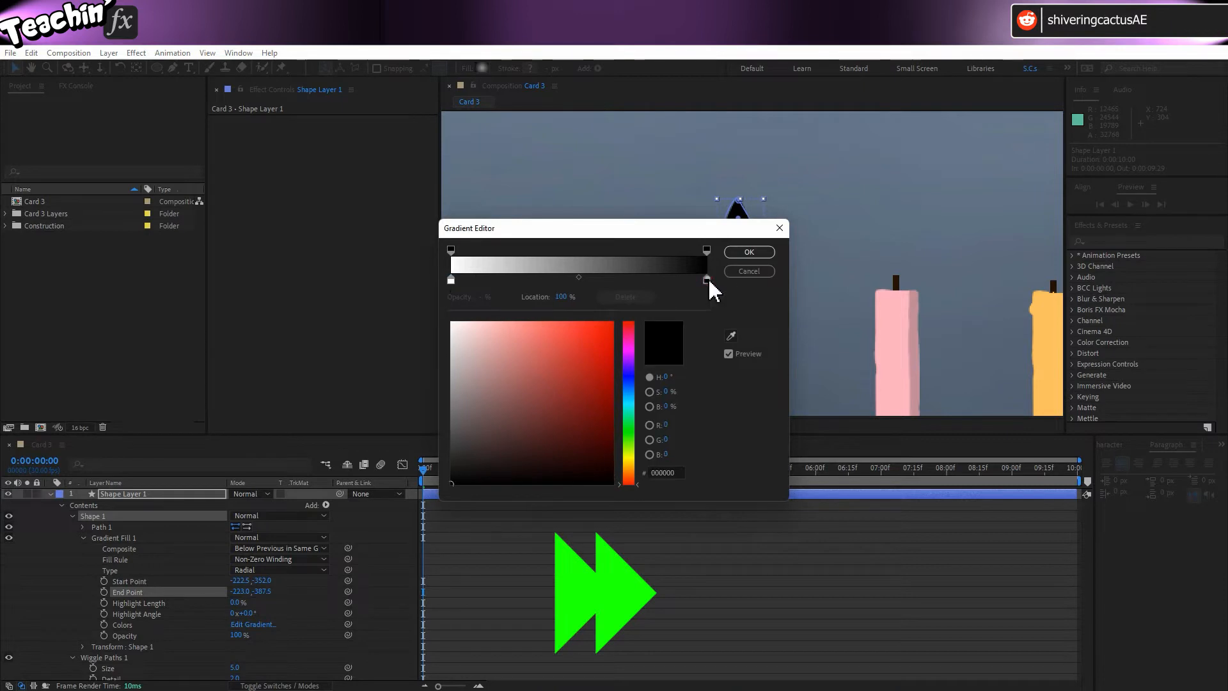
click(628, 475)
click(578, 351)
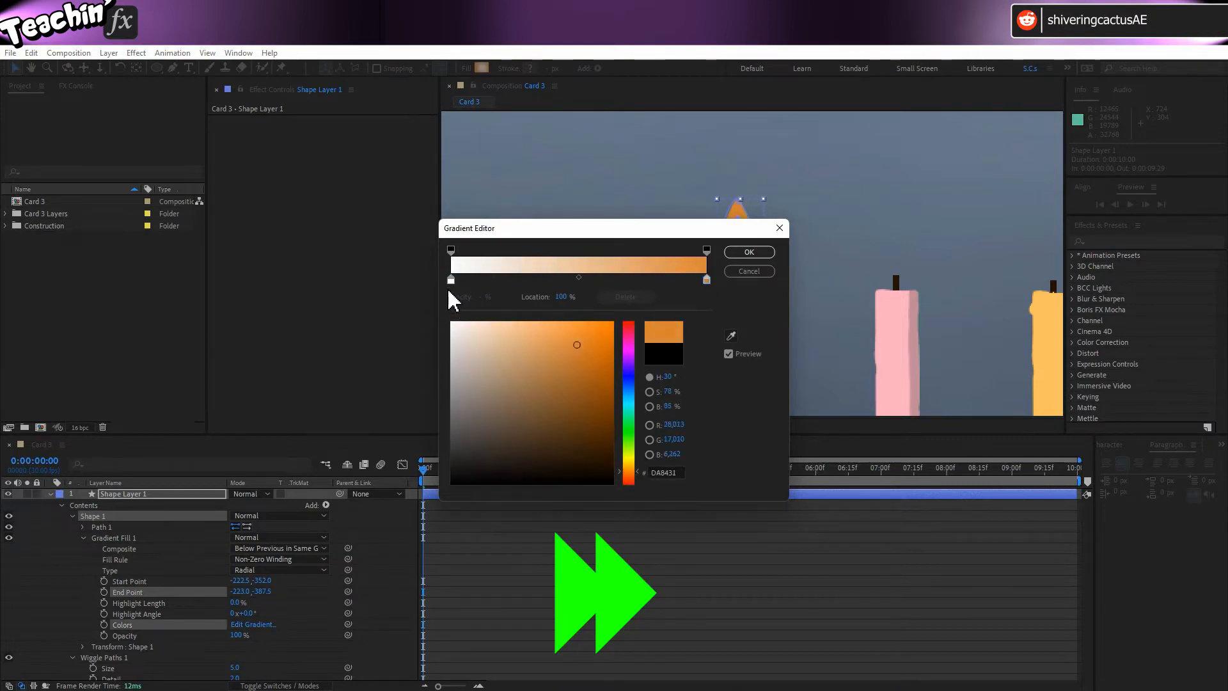
Step: Set the gradient's start color stop to pale yellow, about EFEACD, accept the colors and preview the flame
click(451, 280)
click(625, 461)
click(626, 461)
drag(490, 325, 473, 331)
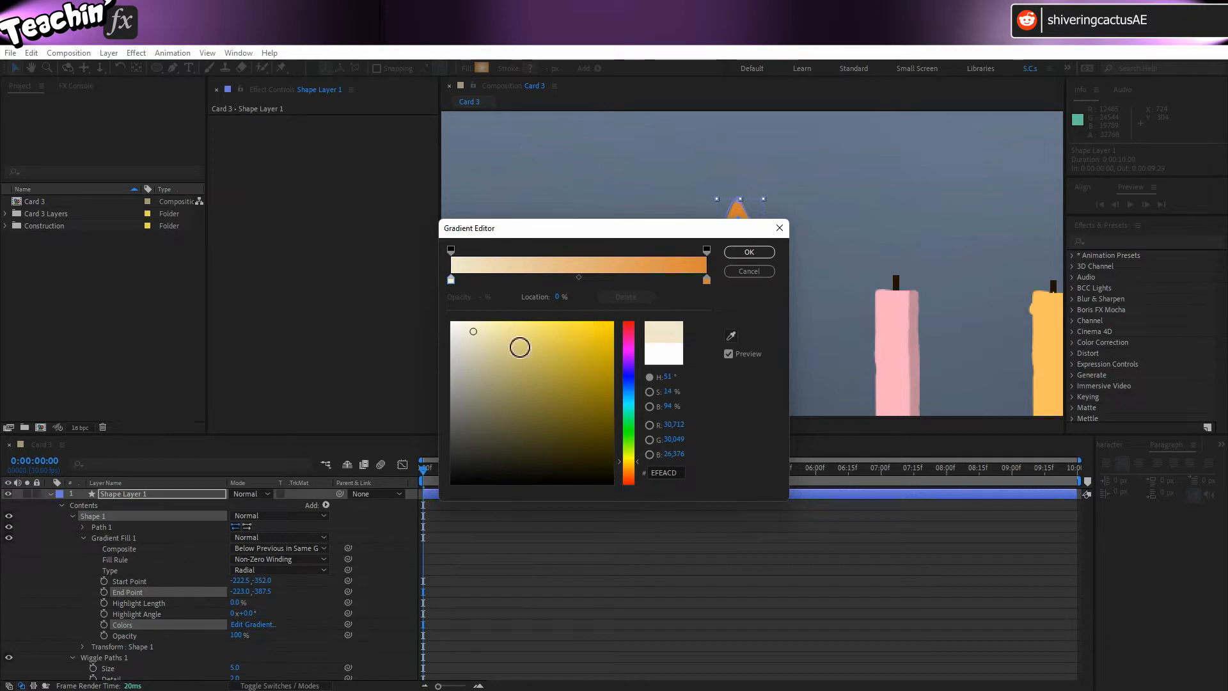
click(751, 254)
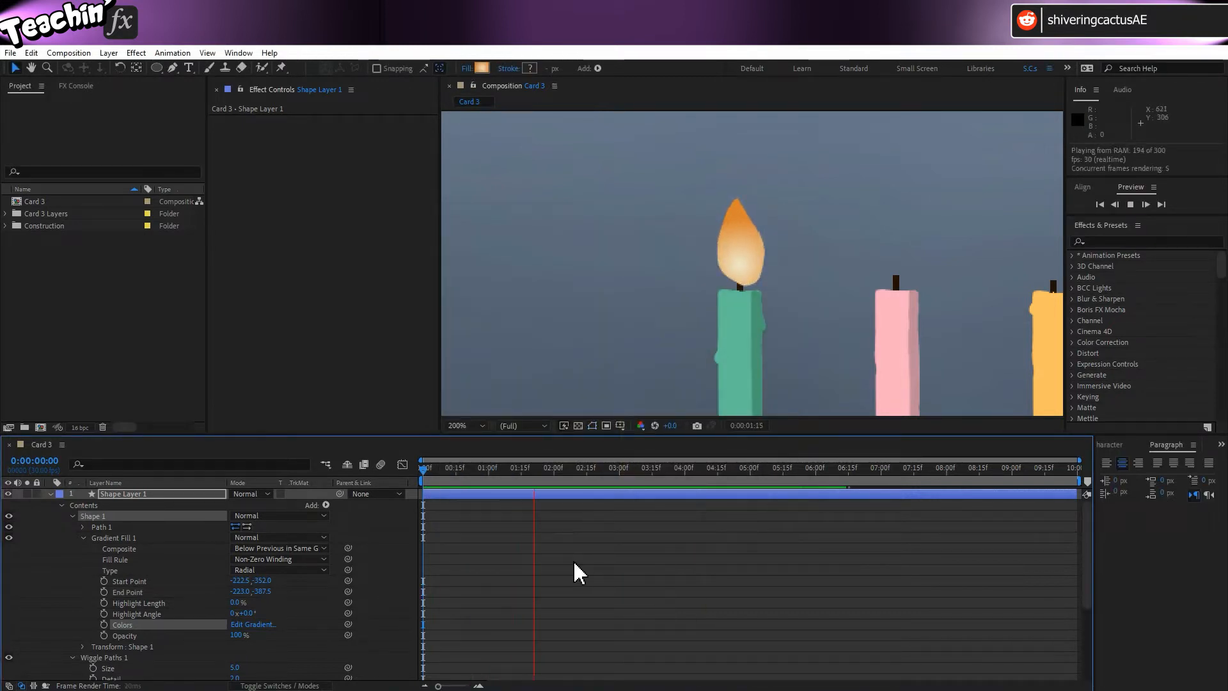
key(space)
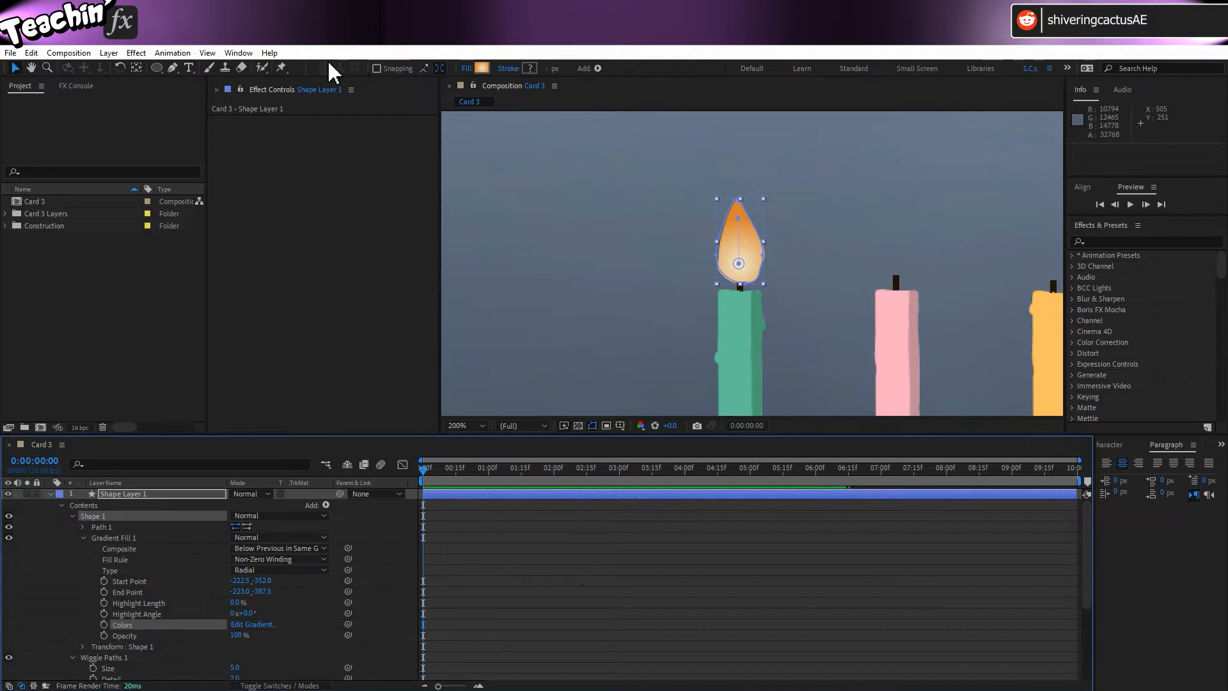
Step: Apply the Stylize Glow effect to the flame layer and set its Glow Radius to 50
click(137, 53)
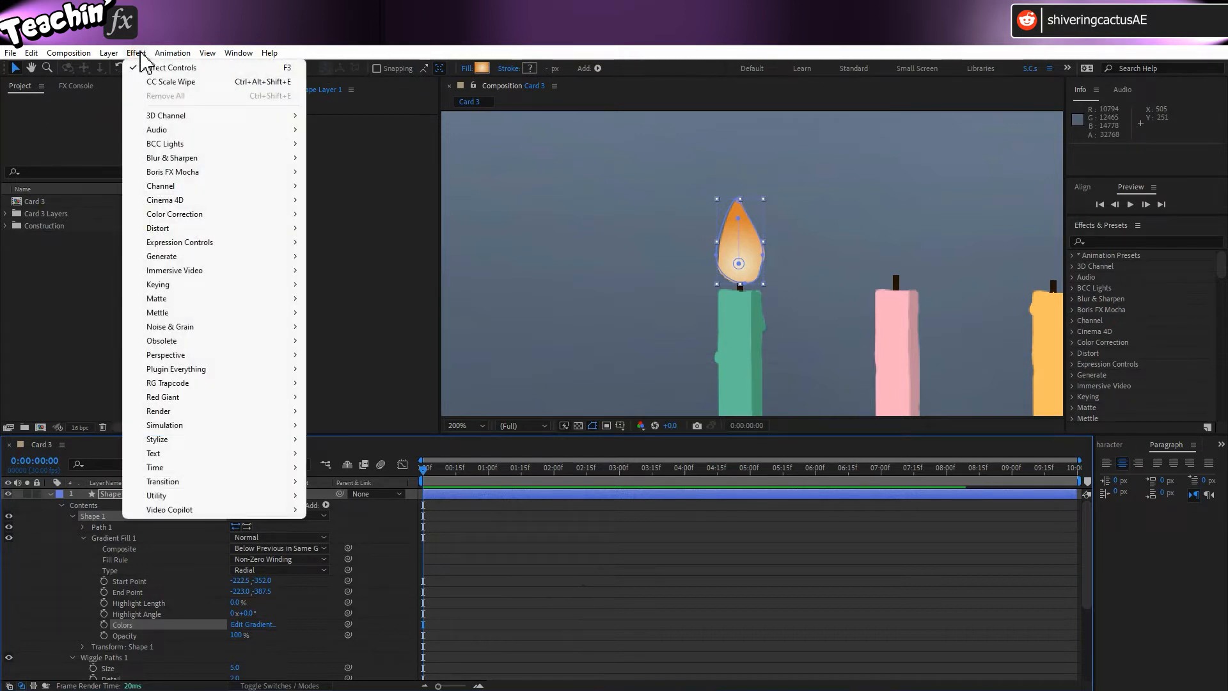
mouse_move(243, 440)
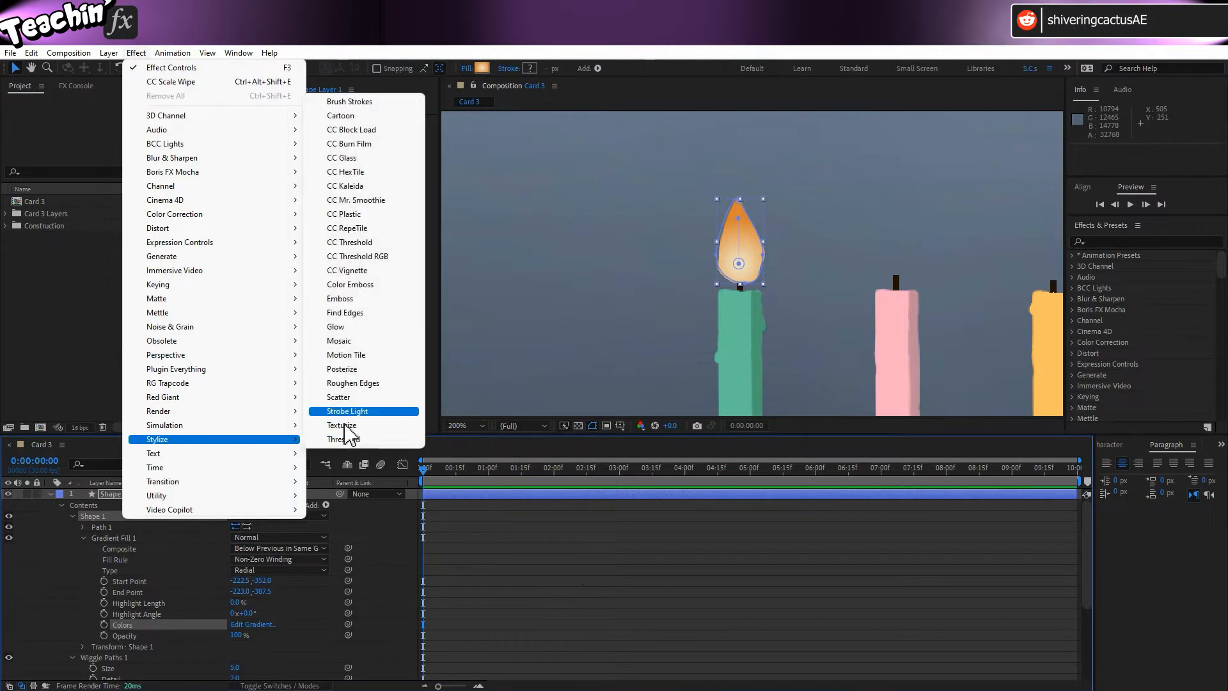
click(345, 327)
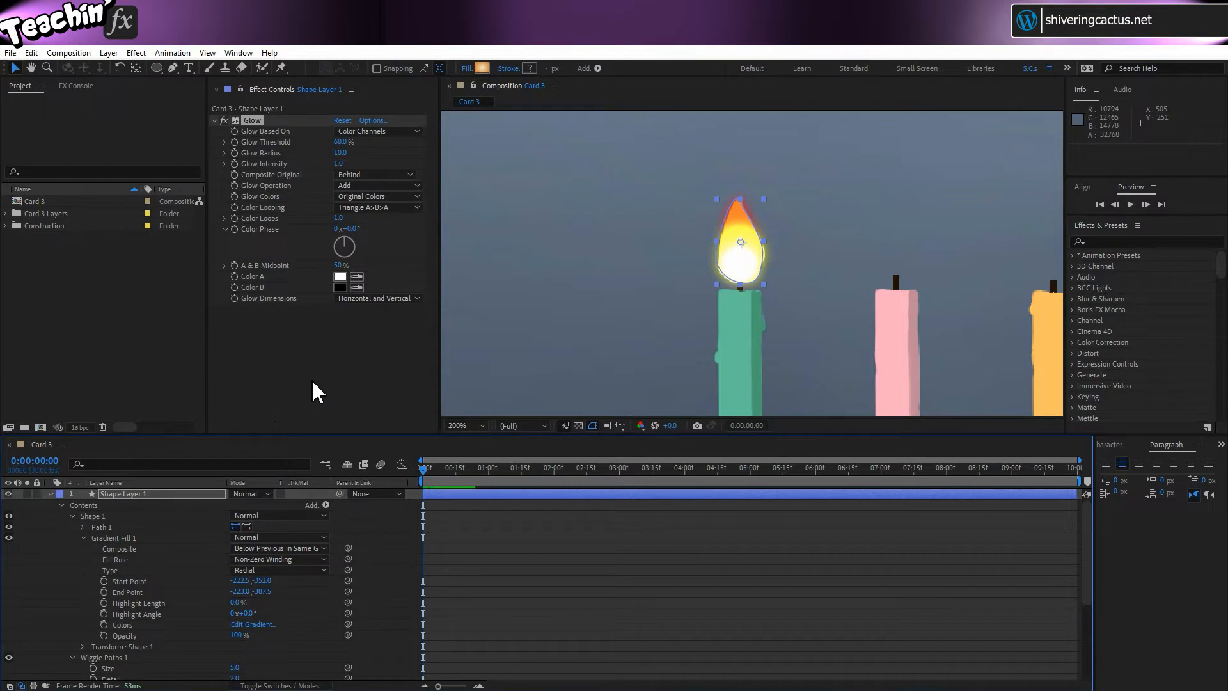
click(339, 153)
text(50)
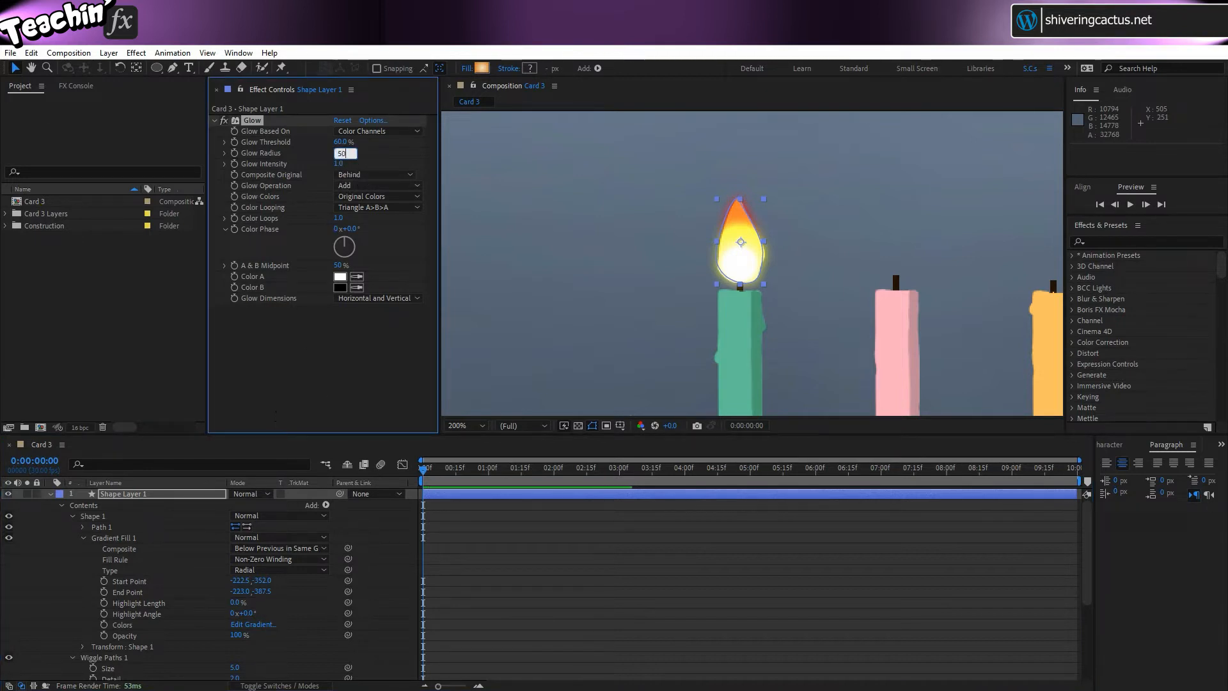
key(Return)
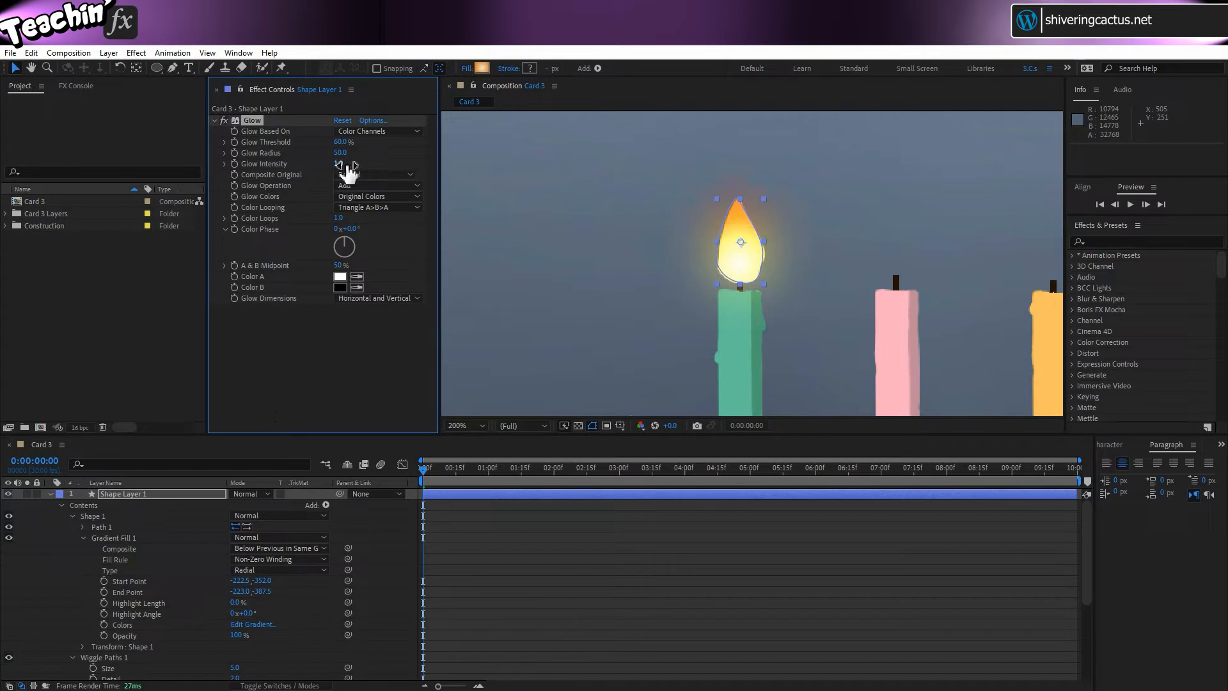
Step: Try a Glow Intensity of 10 on the flame and settle on 4
click(340, 164)
key(Return)
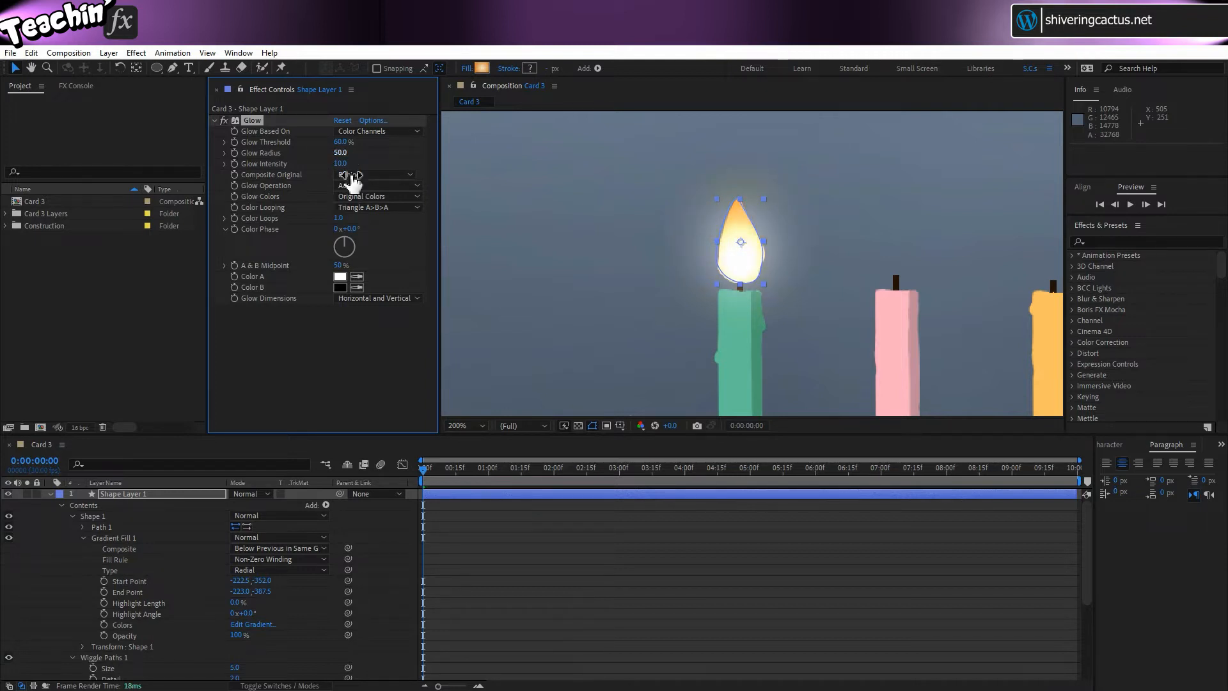
click(344, 164)
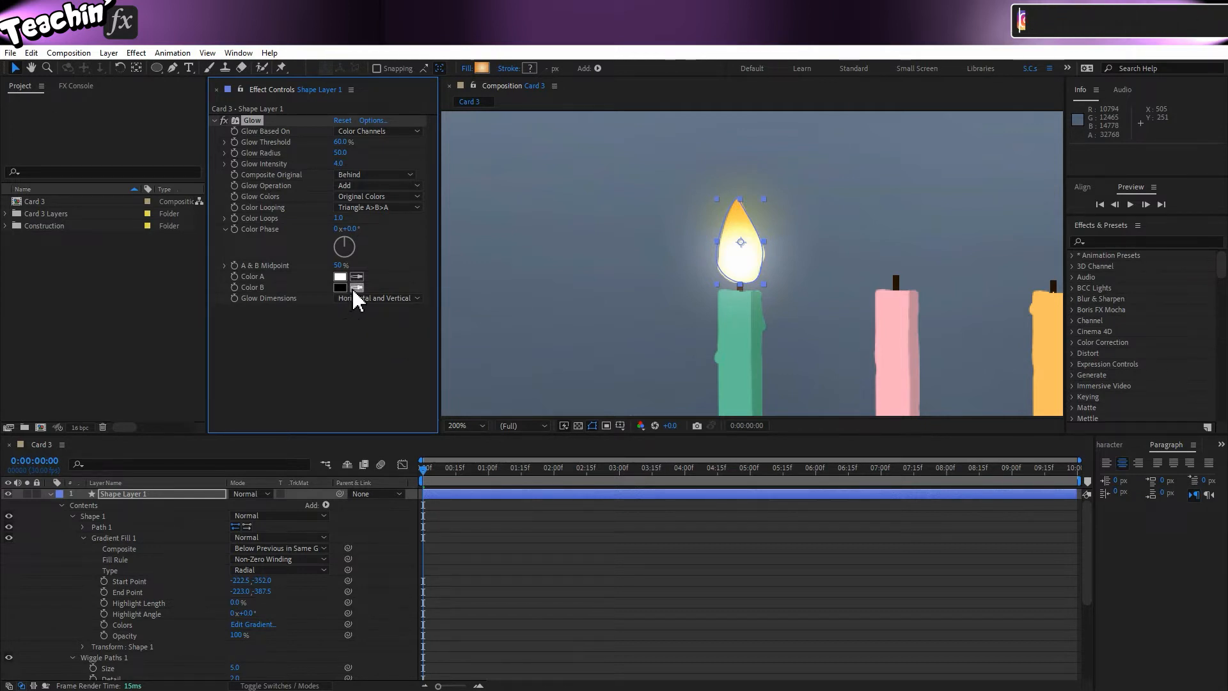
Step: Switch the Glow Colors to A & B Colors and set Color B to orange, about D39D49
click(374, 196)
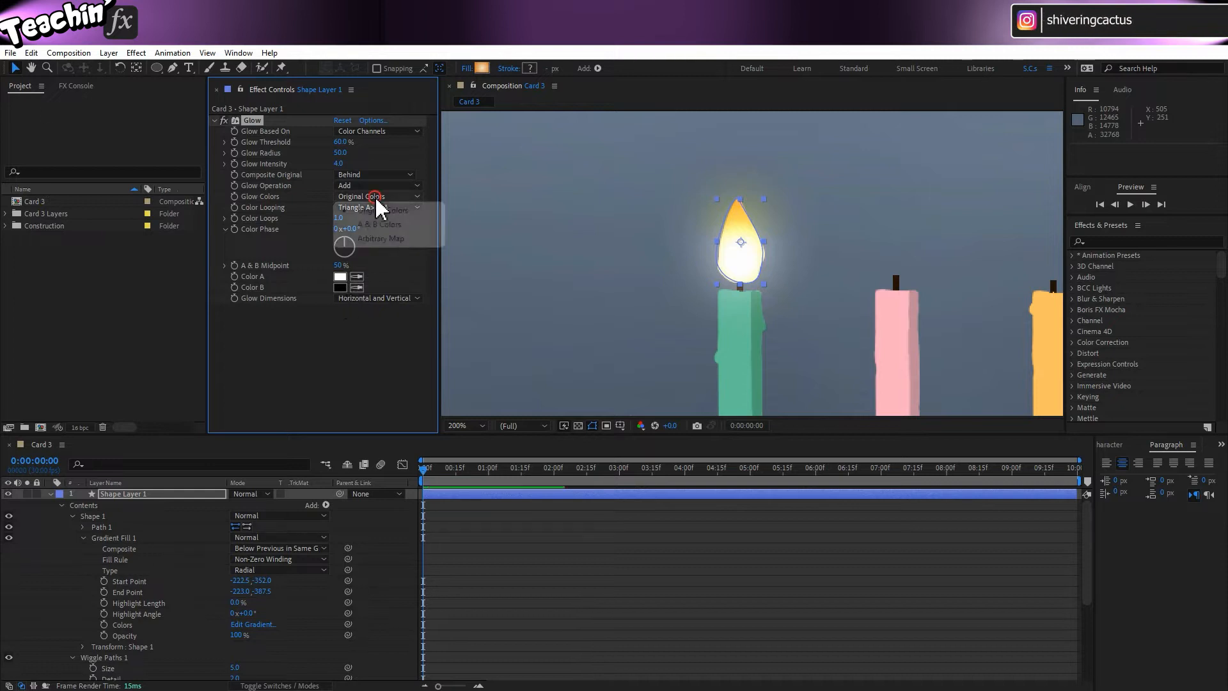
click(378, 224)
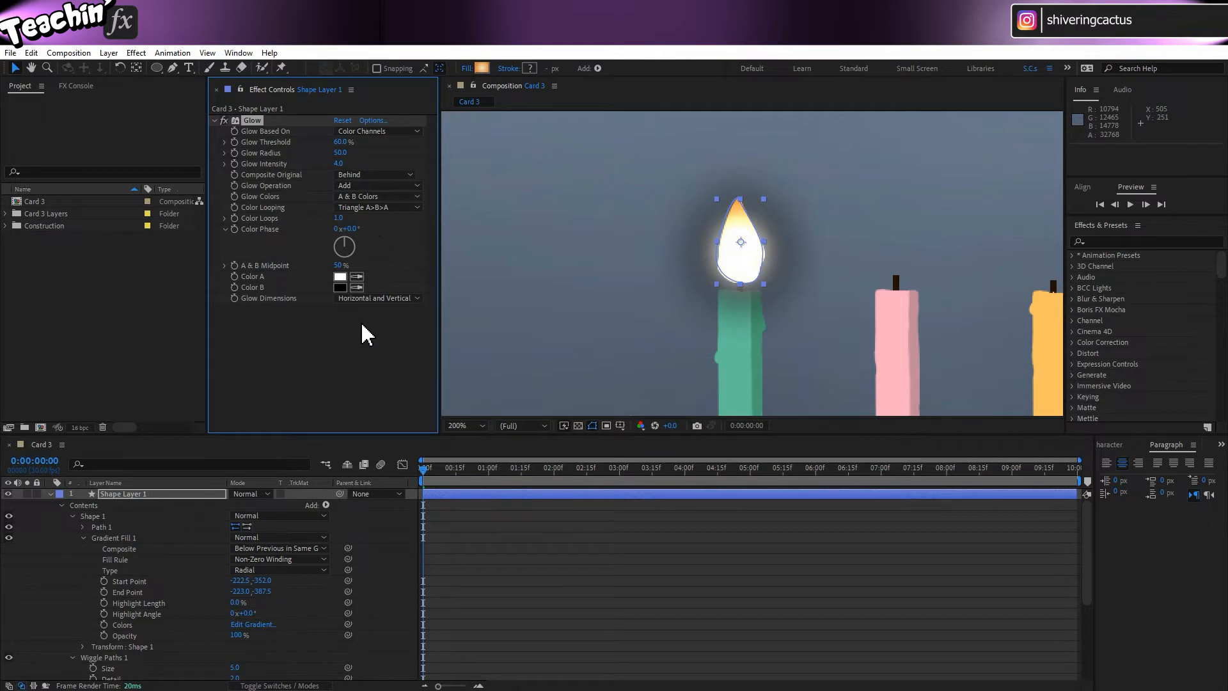
click(340, 287)
drag(644, 443, 642, 435)
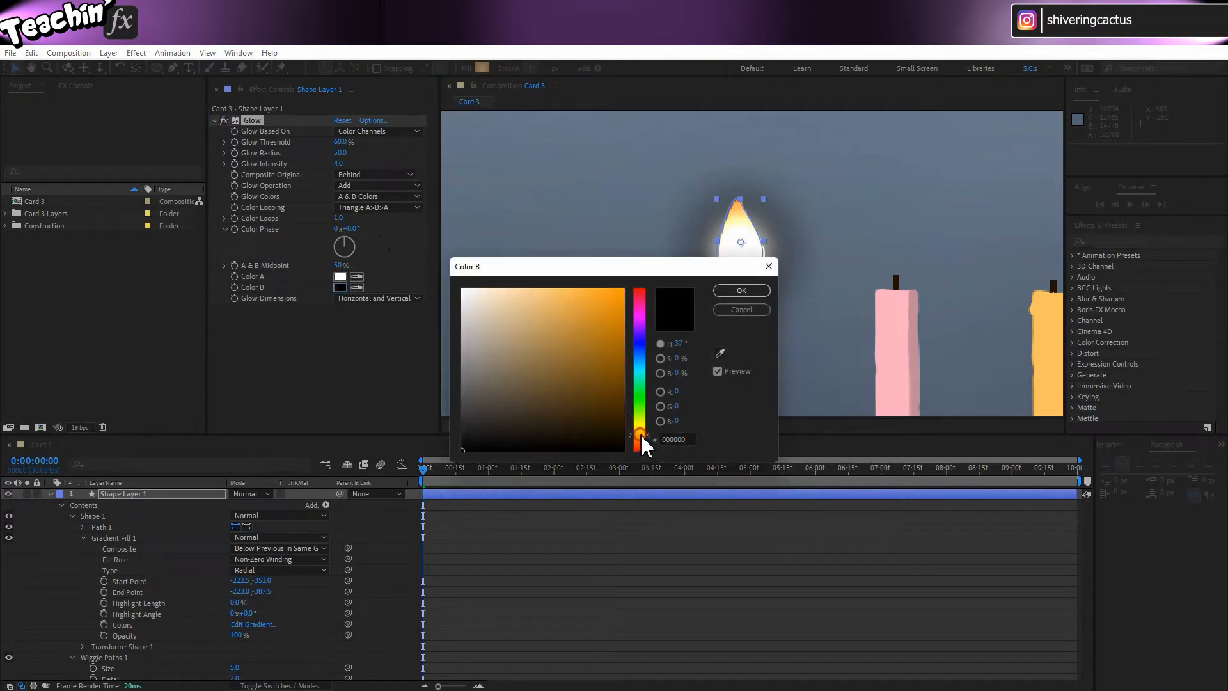
click(573, 320)
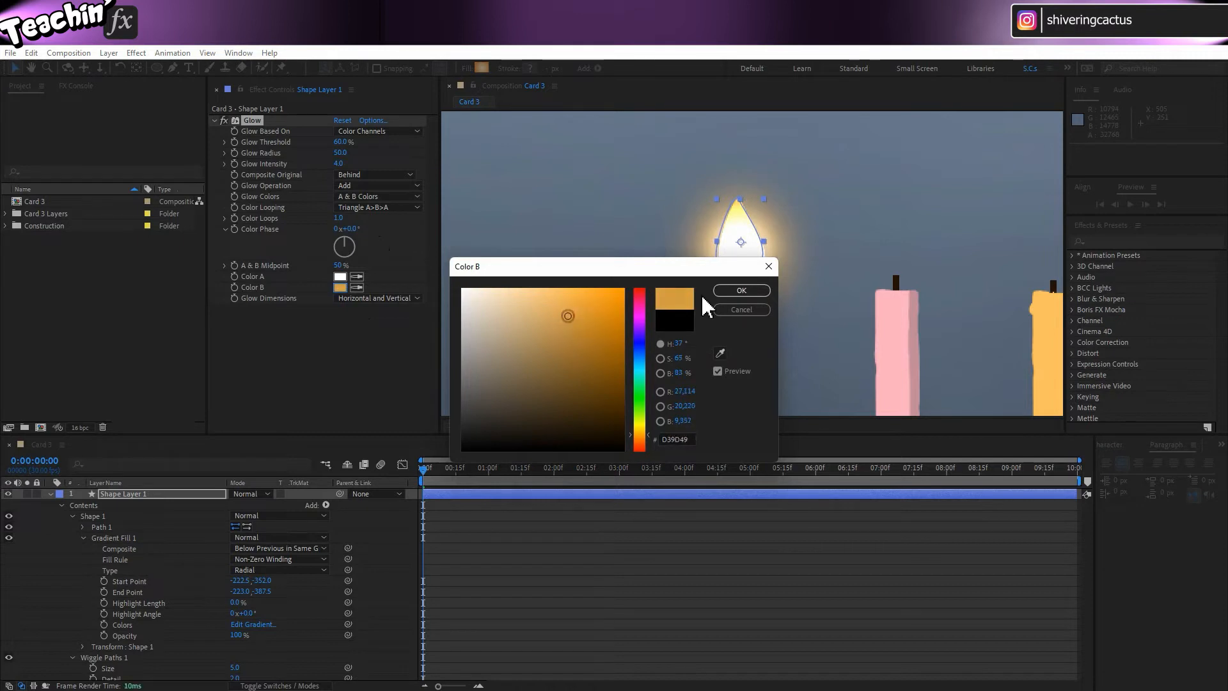
click(745, 289)
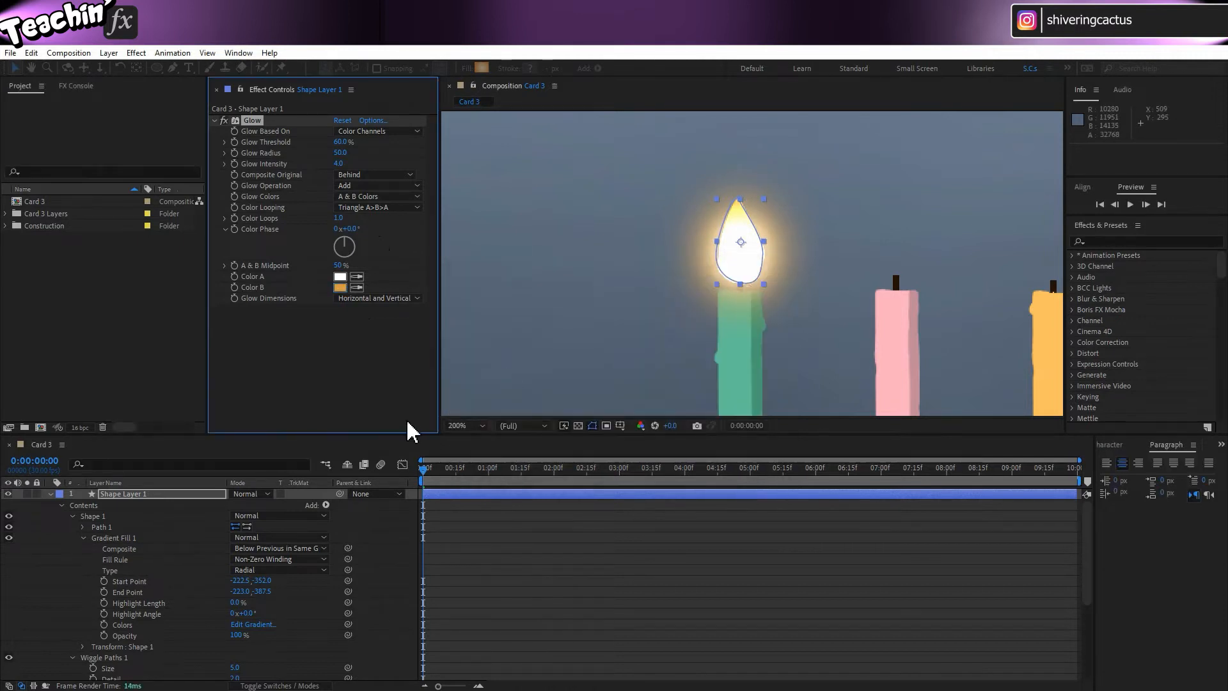
Step: Set the glow's Color A to a warm yellow, about E1C263
click(341, 277)
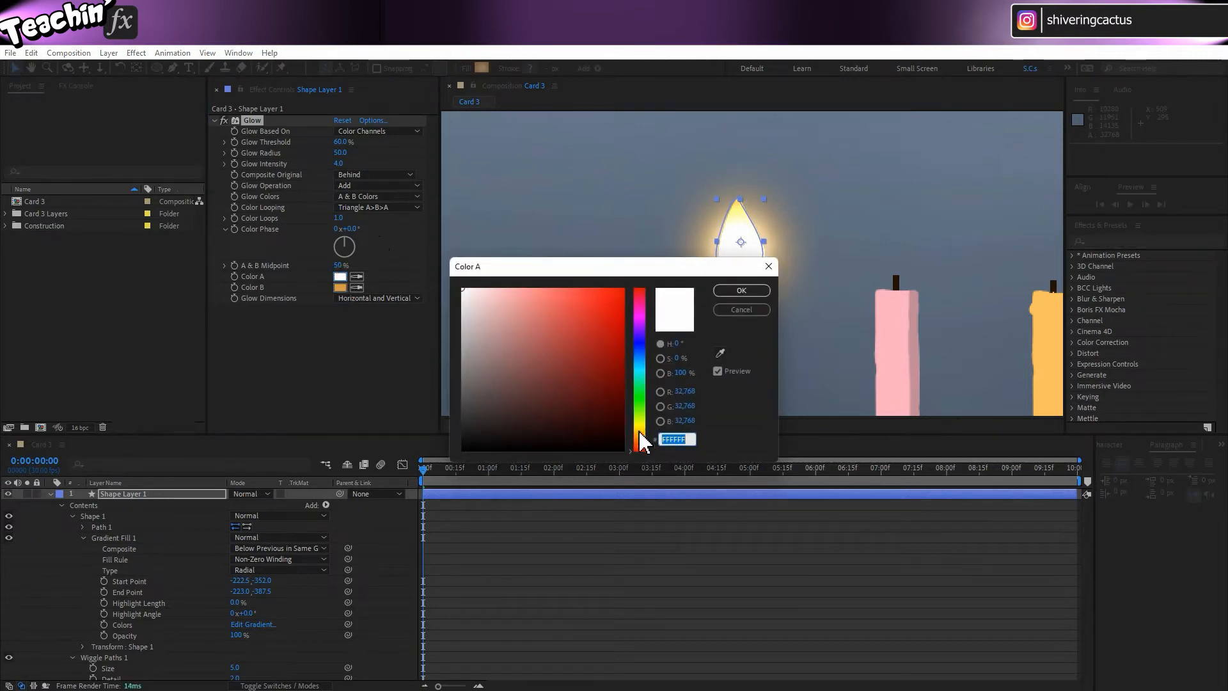
drag(643, 441, 639, 431)
click(553, 326)
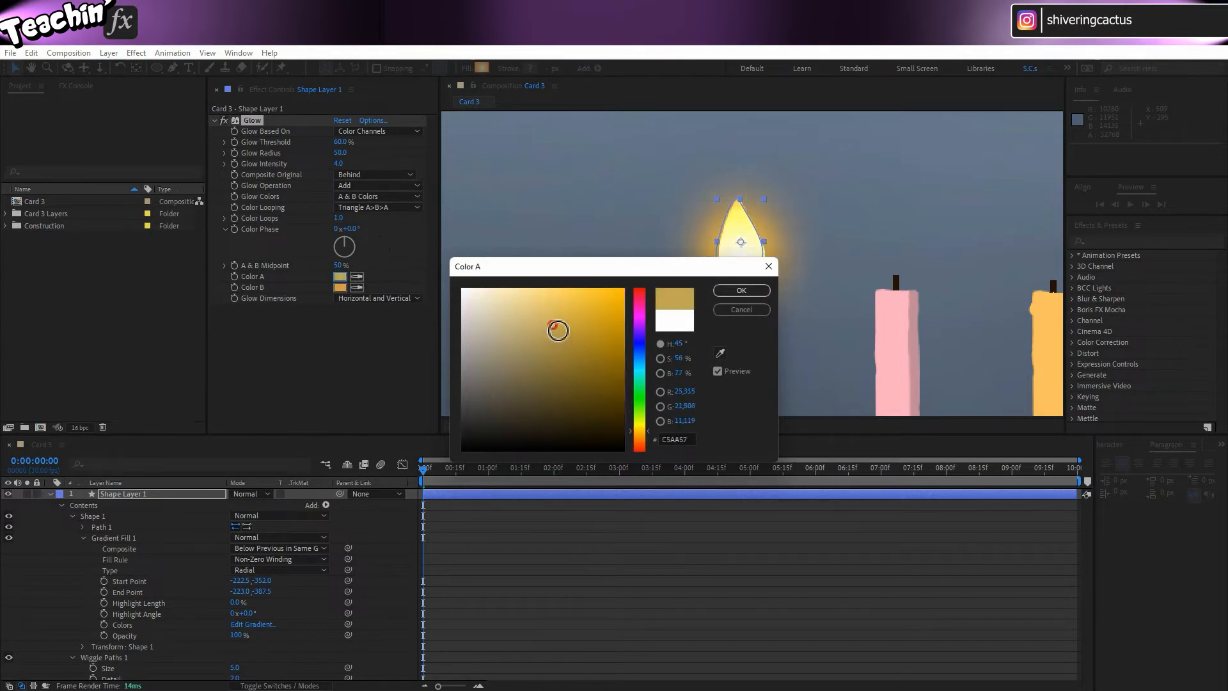
click(556, 311)
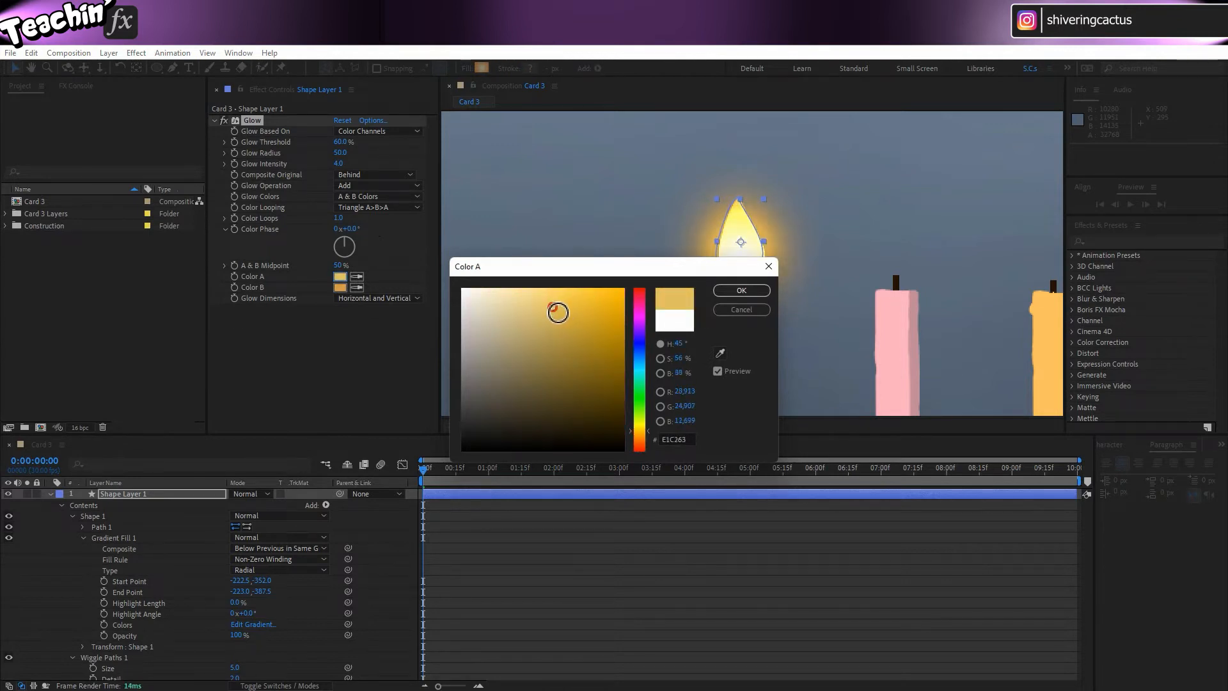
click(720, 290)
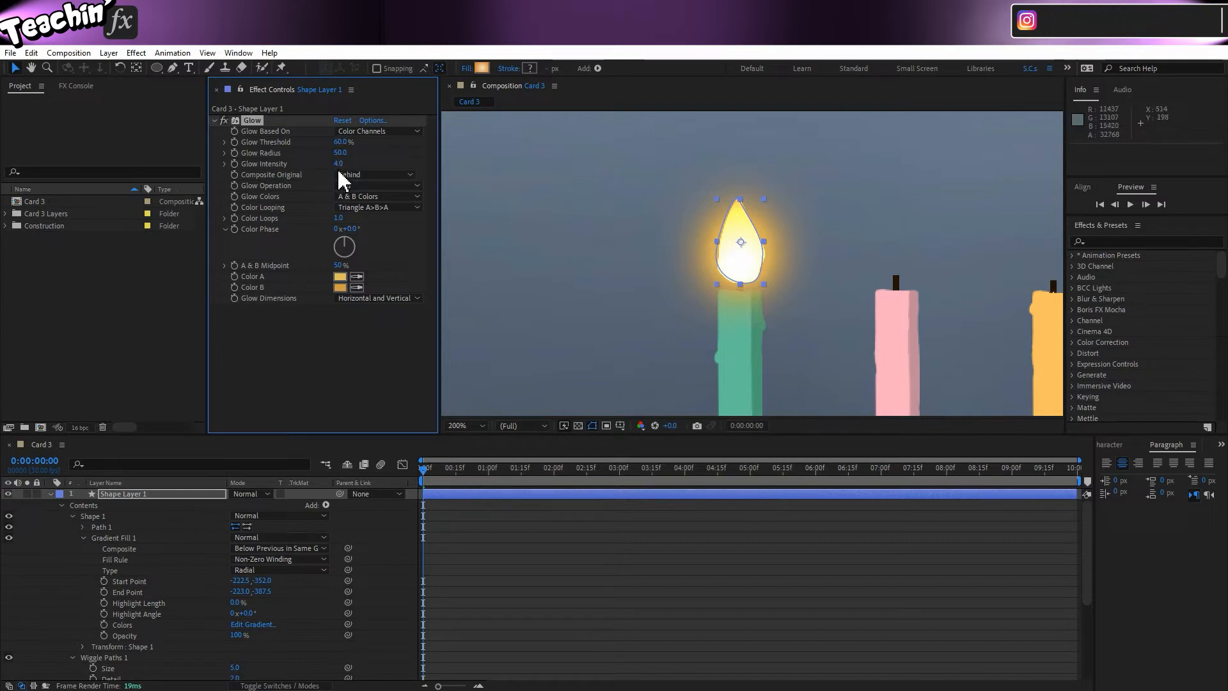
Step: Compare Glow Operation modes in the preview, set it to Overlay, and play the flame animation with the whole cake in view
key(space)
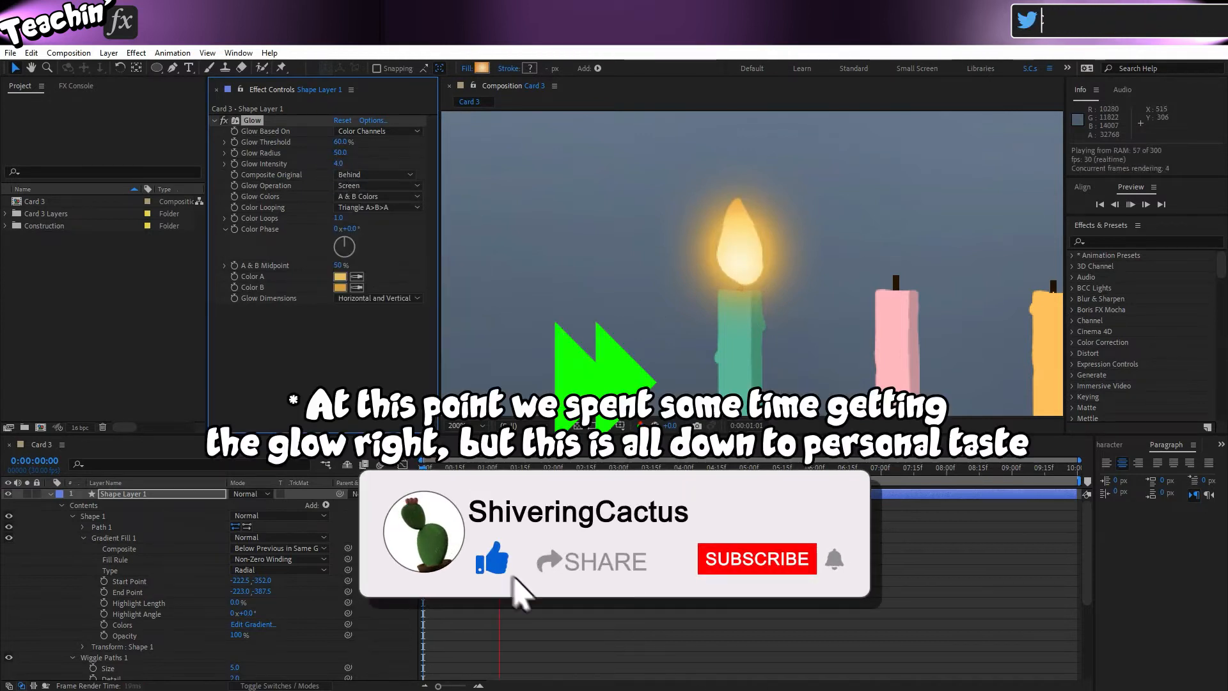
click(361, 186)
click(358, 206)
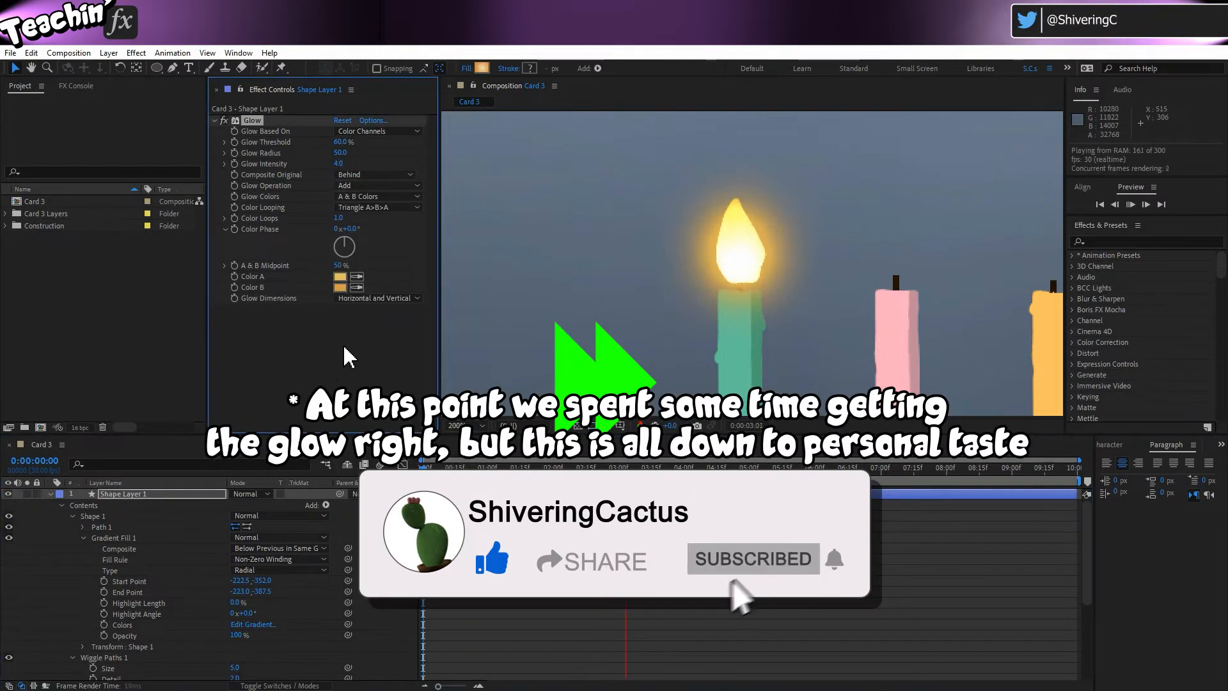
click(361, 185)
click(403, 307)
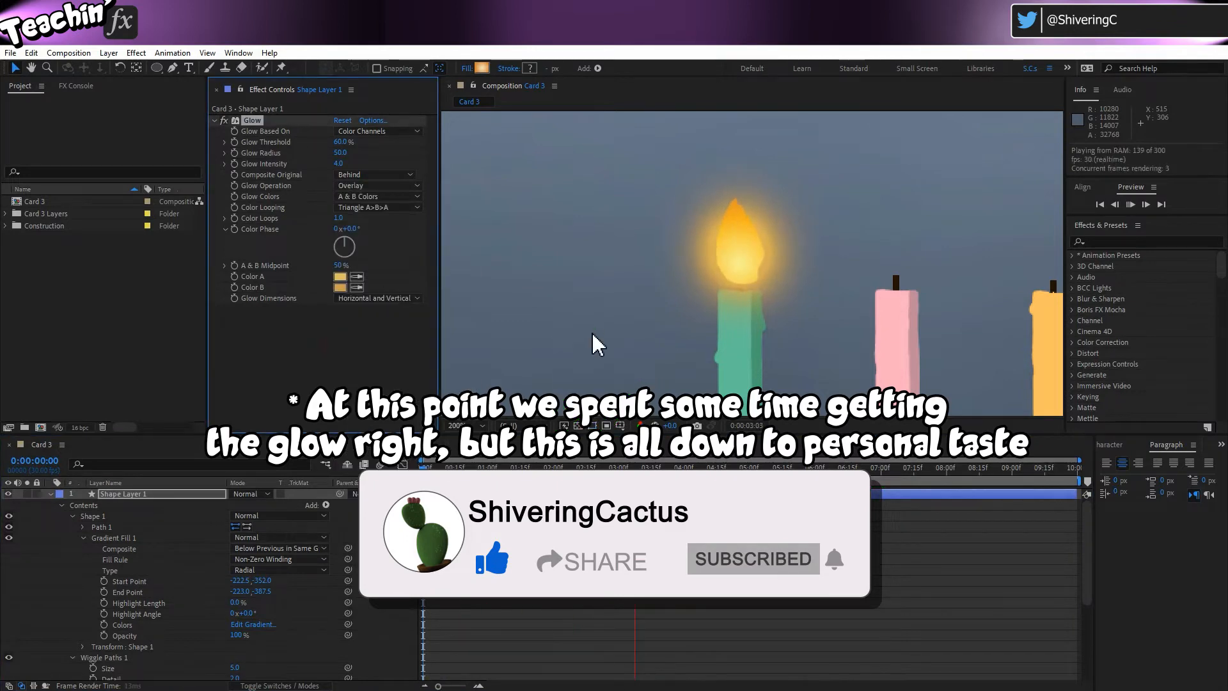
click(593, 334)
scroll(611, 310, down, 2)
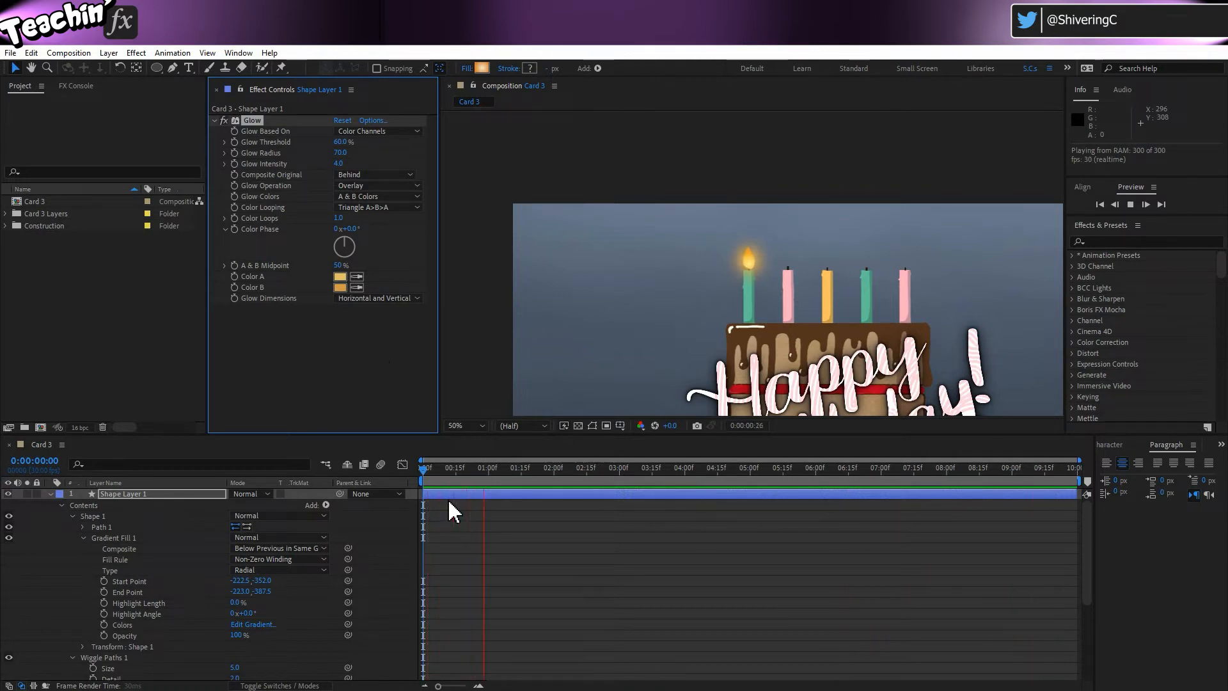
key(space)
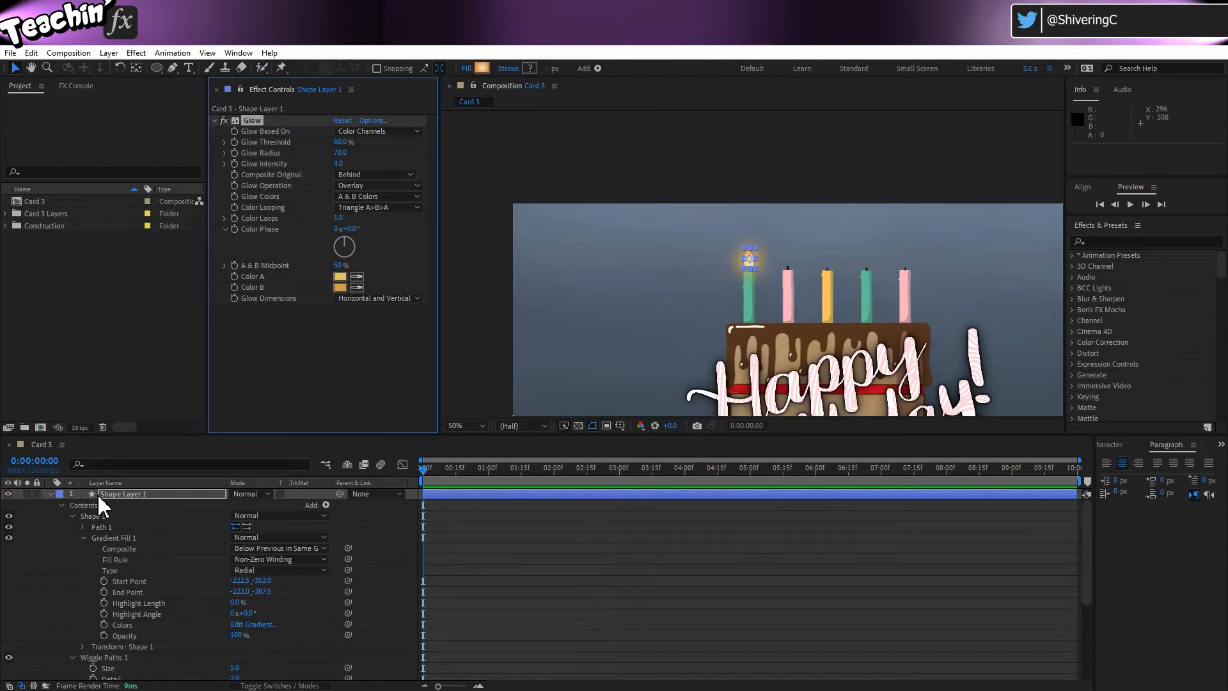
Step: Duplicate the flame's shape group within the layer, collapse the original and expand the copy's properties
click(92, 516)
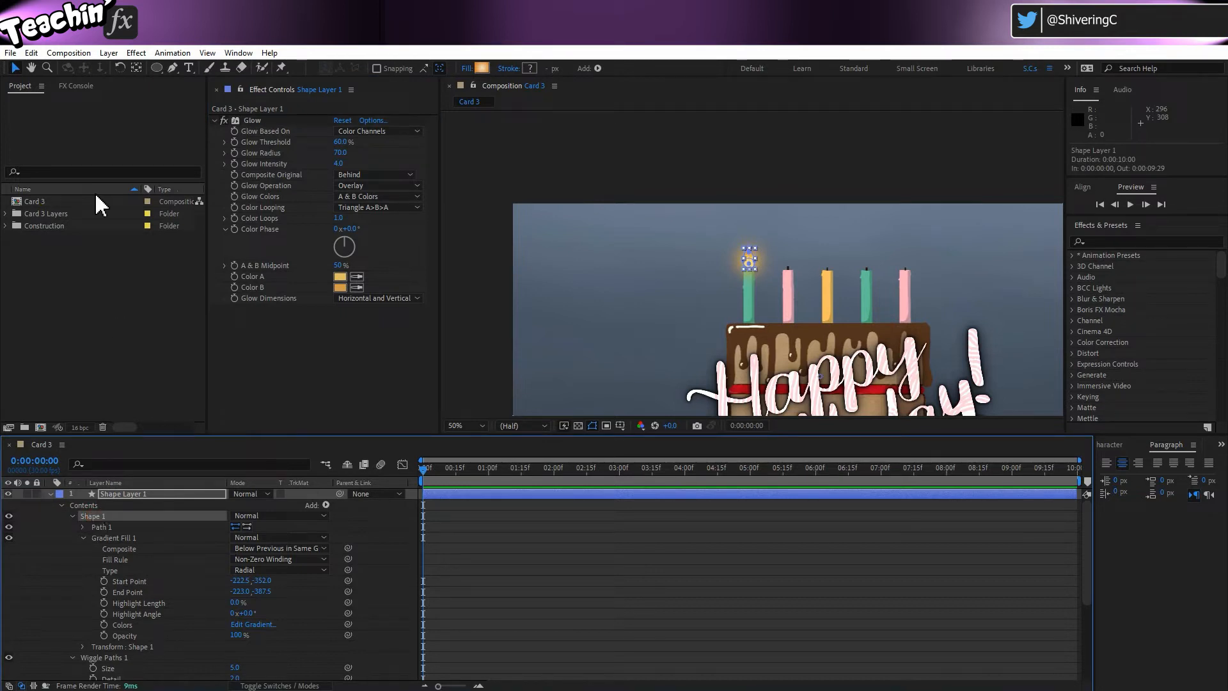
click(31, 52)
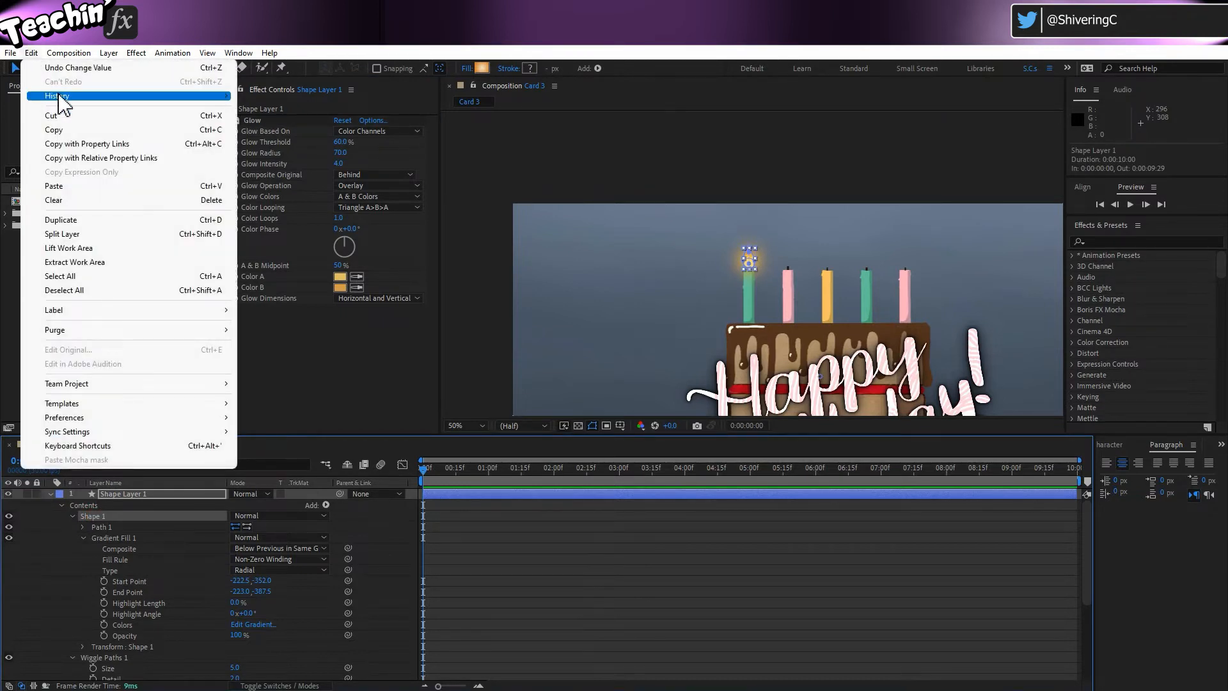
click(114, 235)
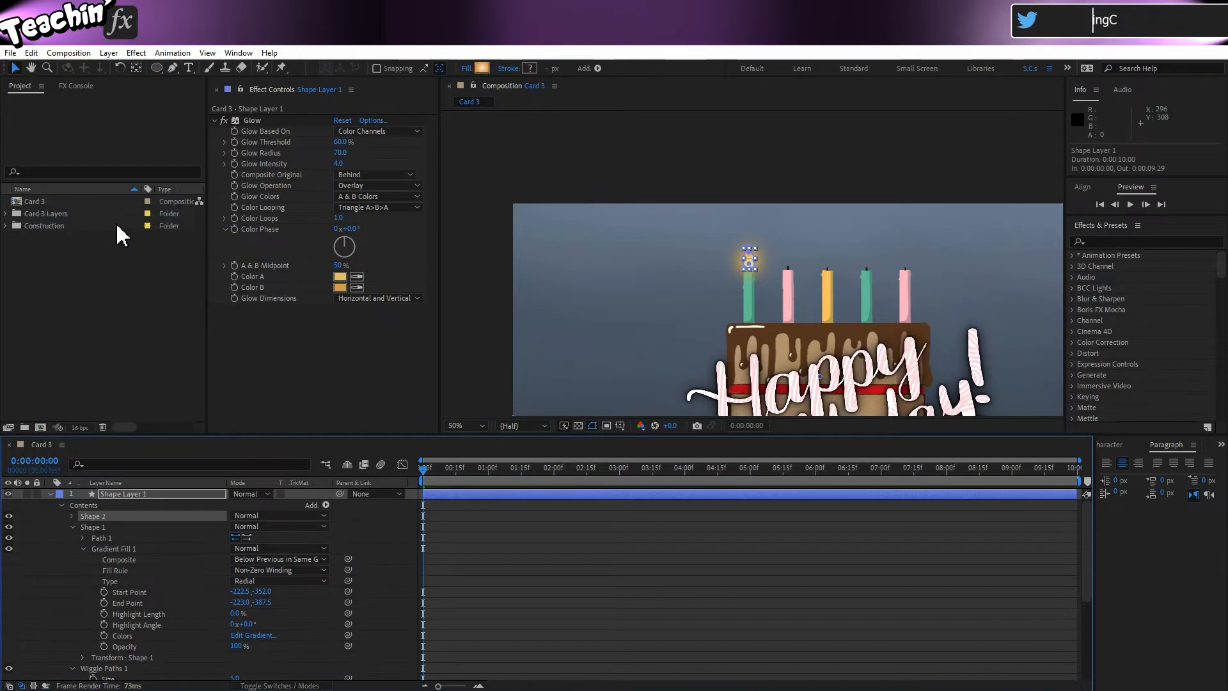
click(72, 527)
click(72, 516)
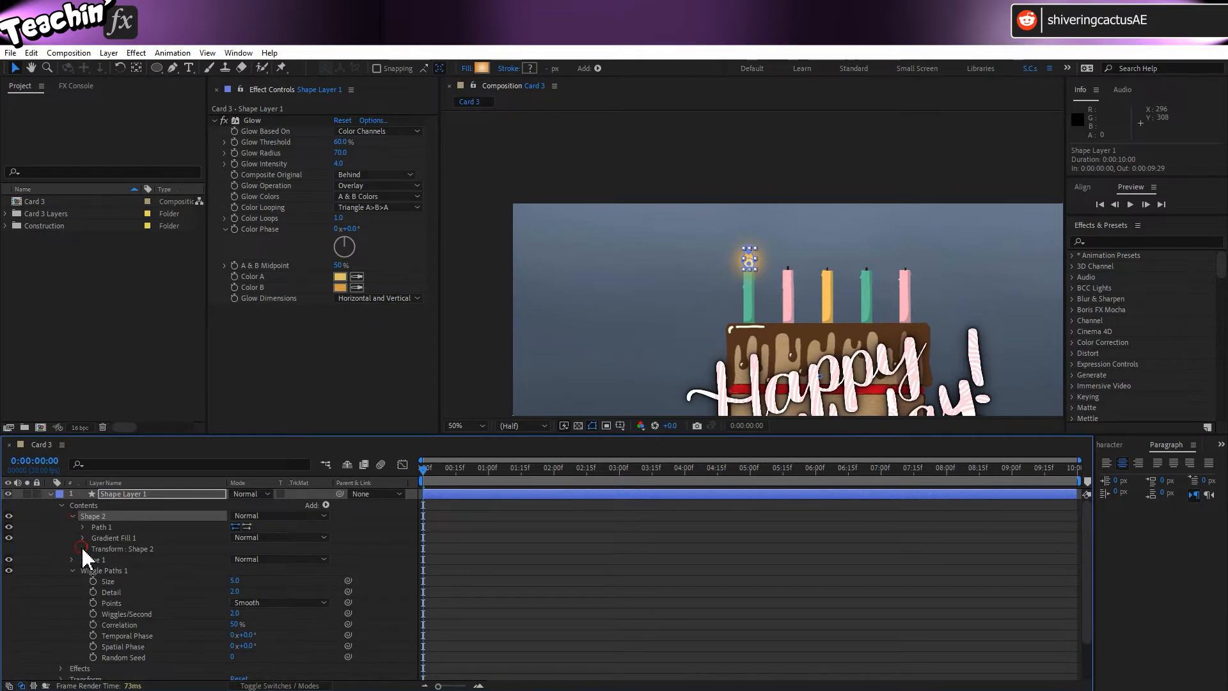
Step: Set the copied flame group's Position to 123, 0 so it sits on the second candle, and play the preview
click(82, 550)
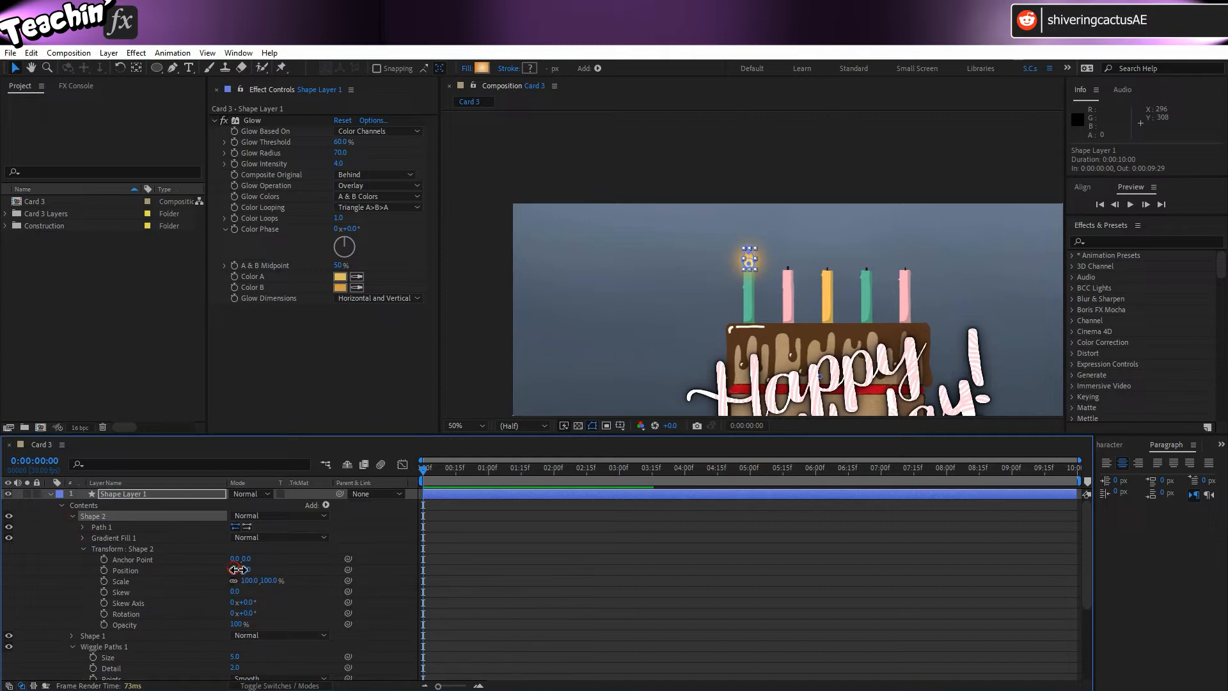
drag(240, 570, 312, 575)
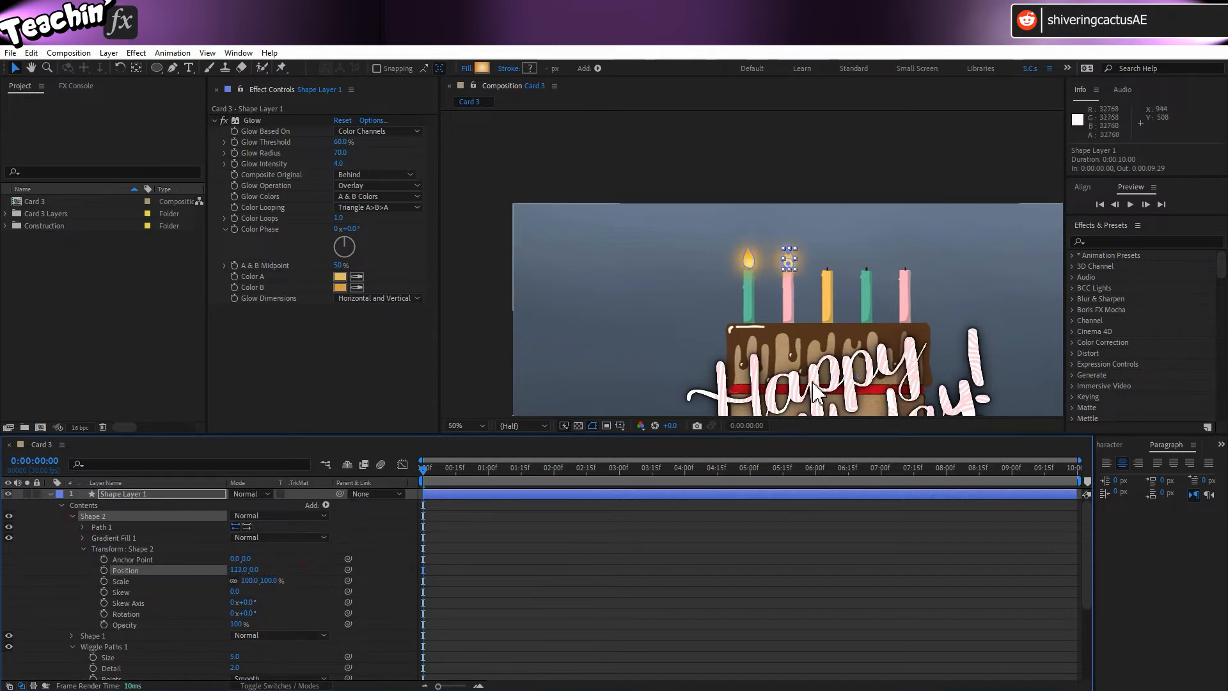
scroll(821, 377, up, 2)
scroll(821, 377, up, 1)
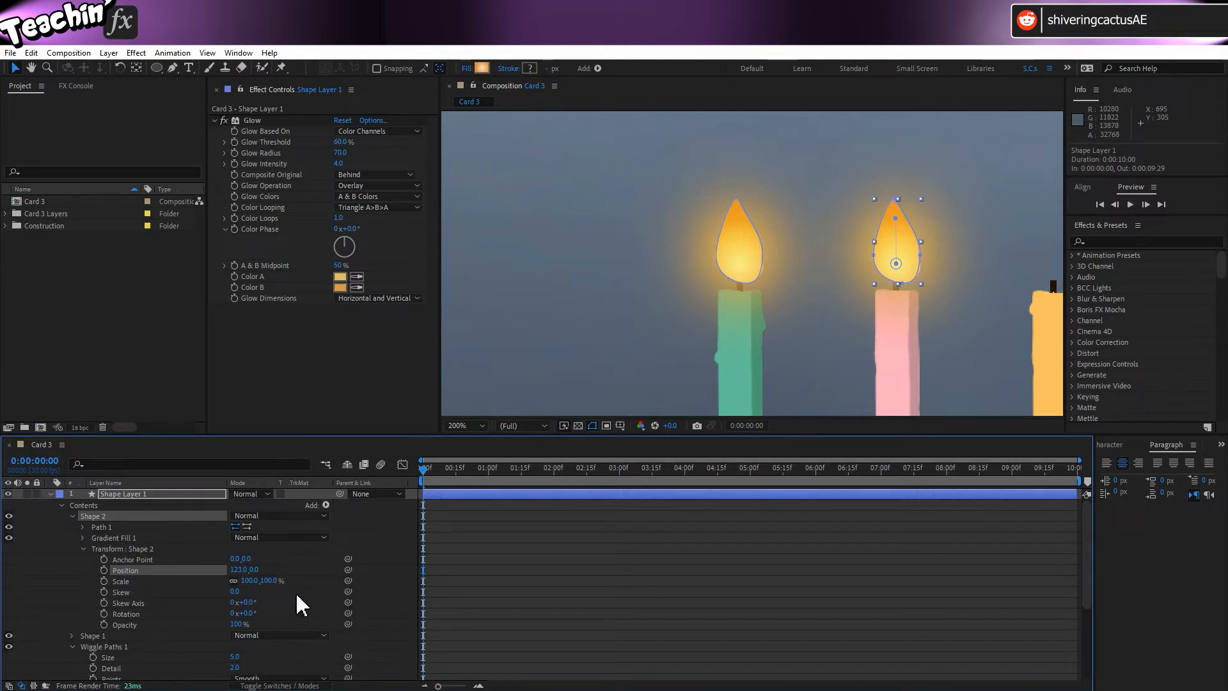
key(space)
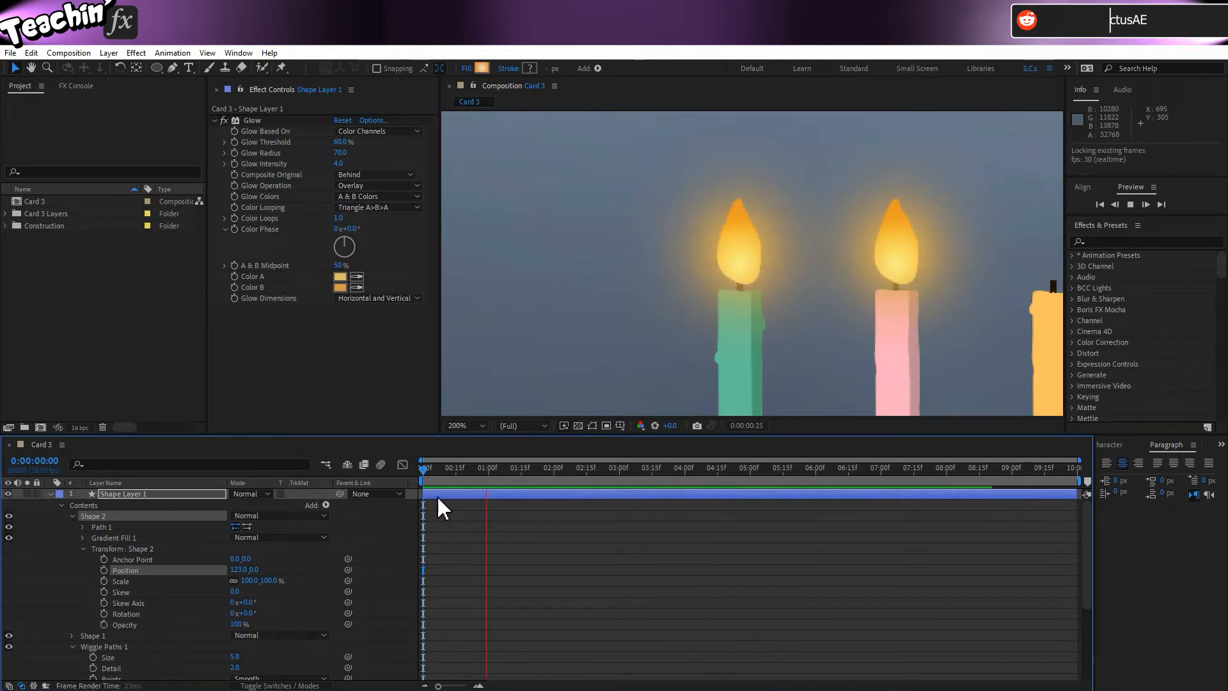
key(space)
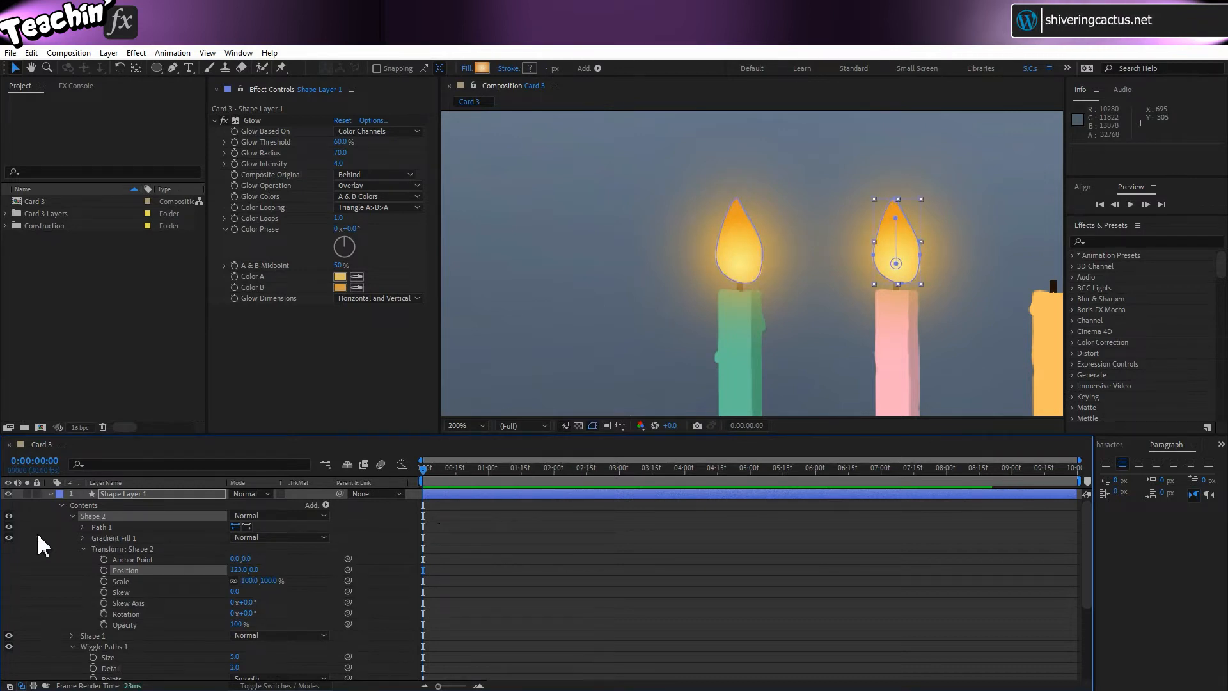
Step: Delete the copied flame shape group so only the first candle's flame remains in the layer
click(98, 517)
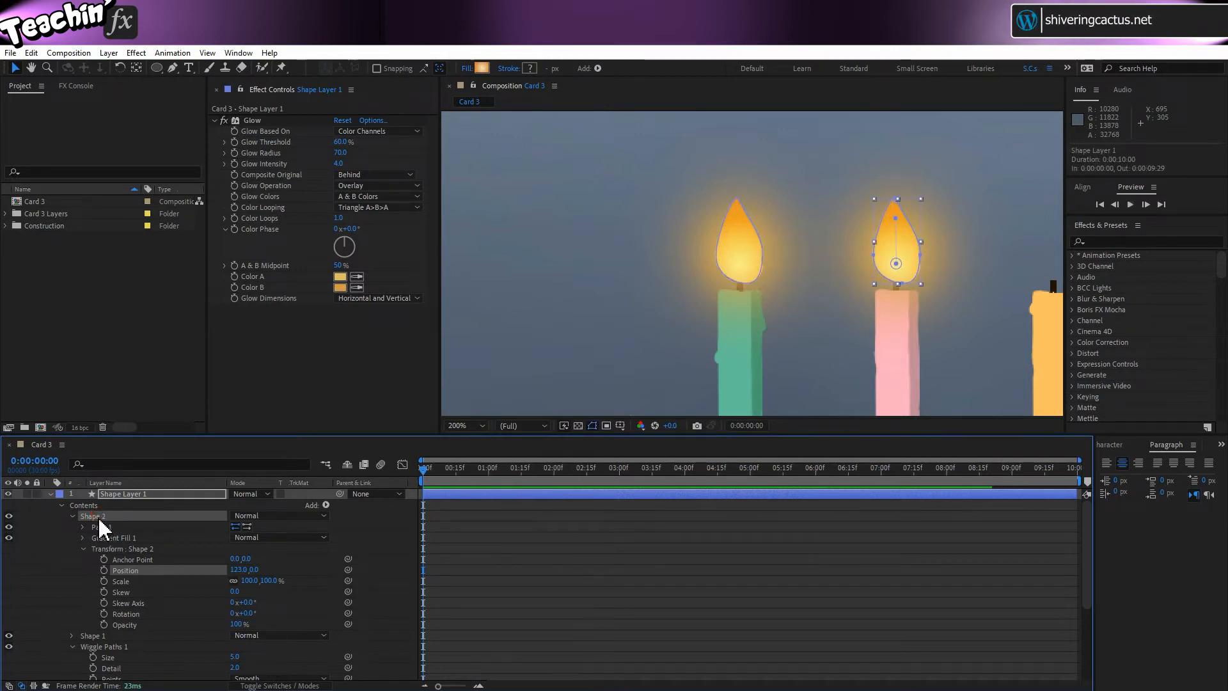
key(Delete)
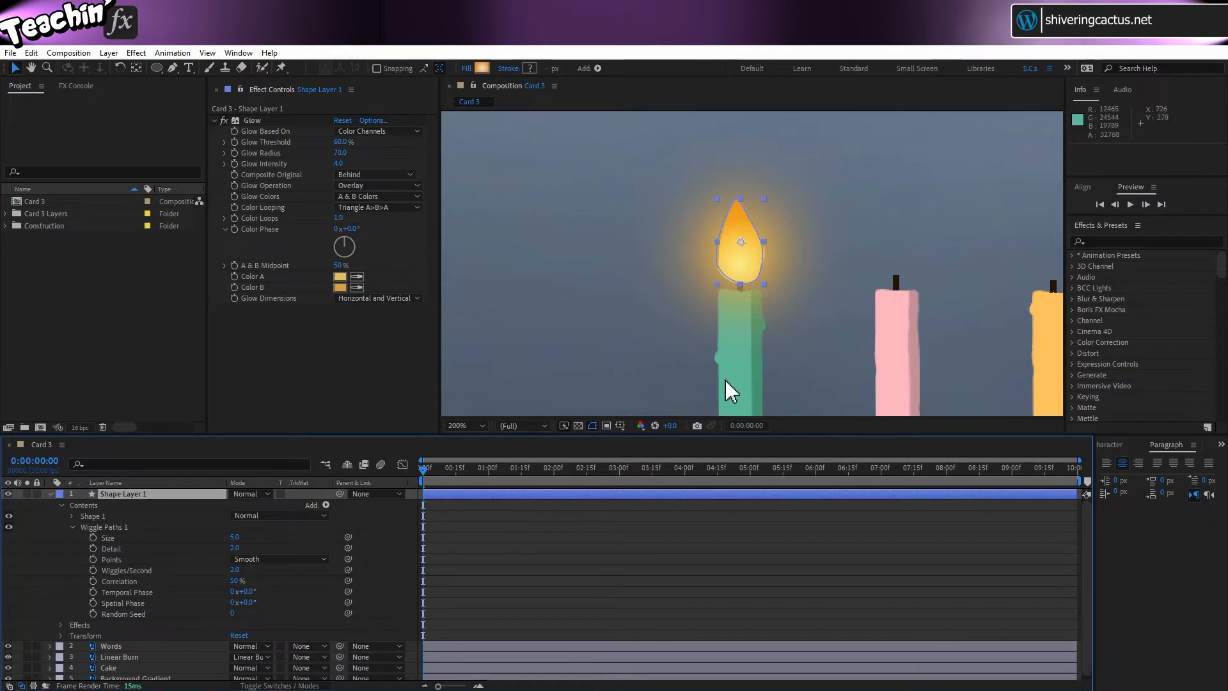
click(742, 286)
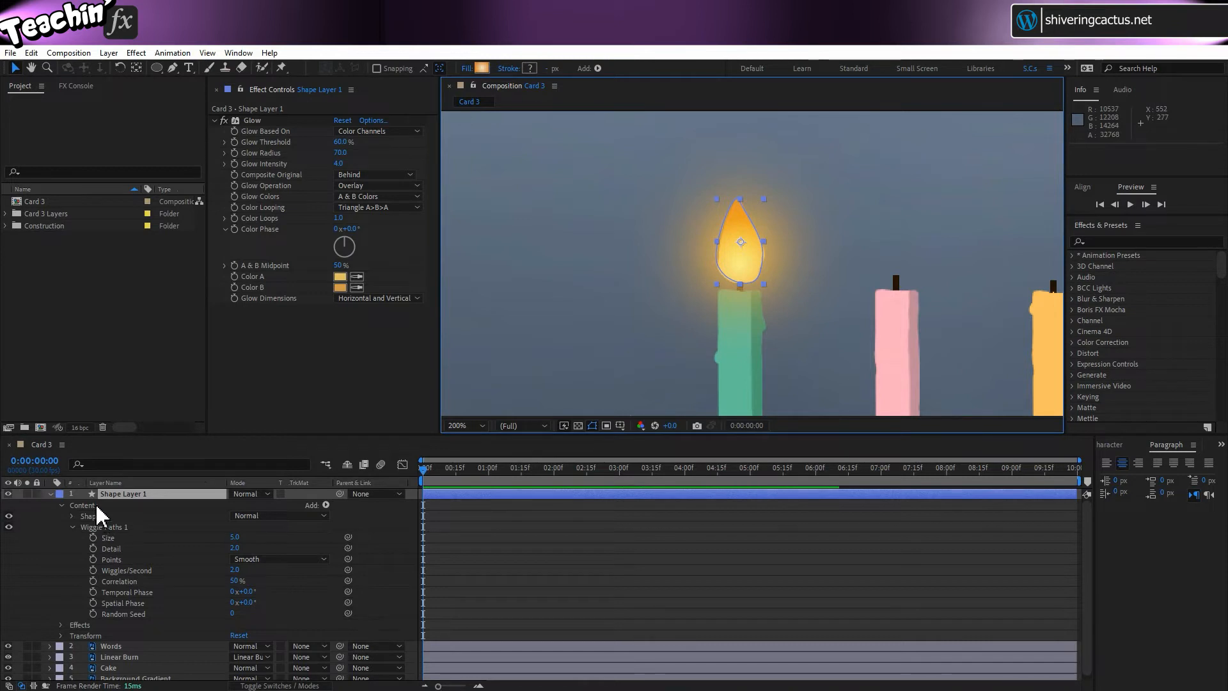
Step: Pre-compose the shape layer into a new composition named flame, moving all attributes into it
right_click(115, 501)
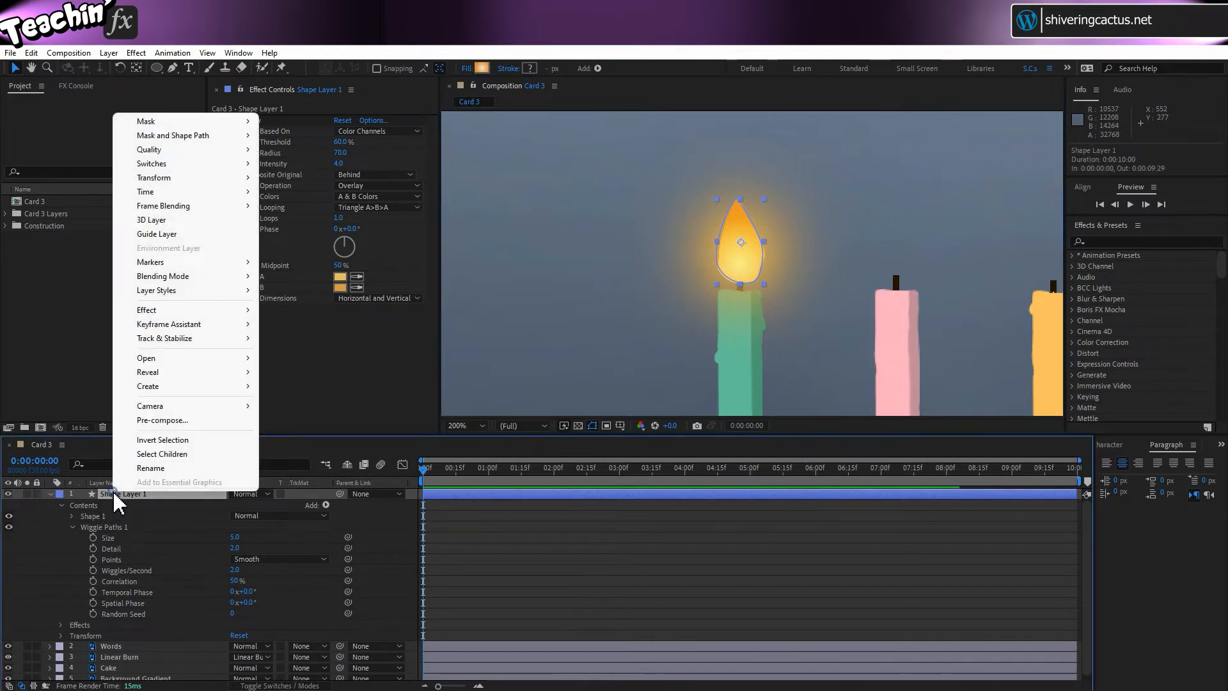
click(163, 421)
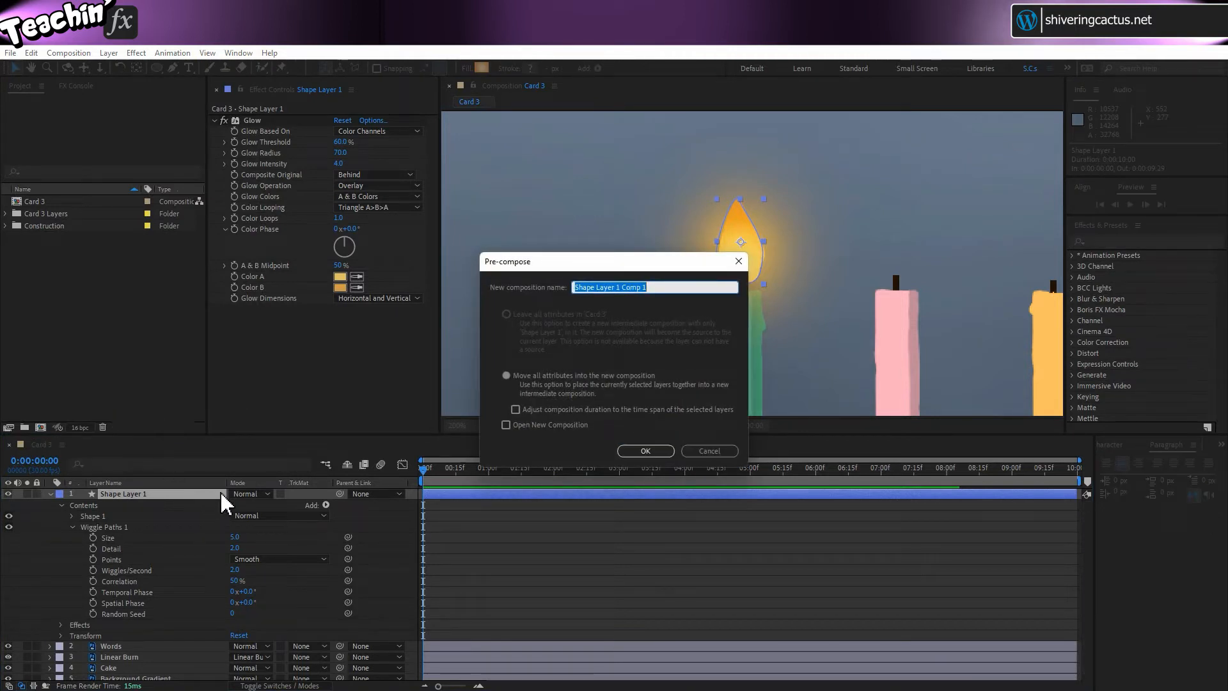
text(flame)
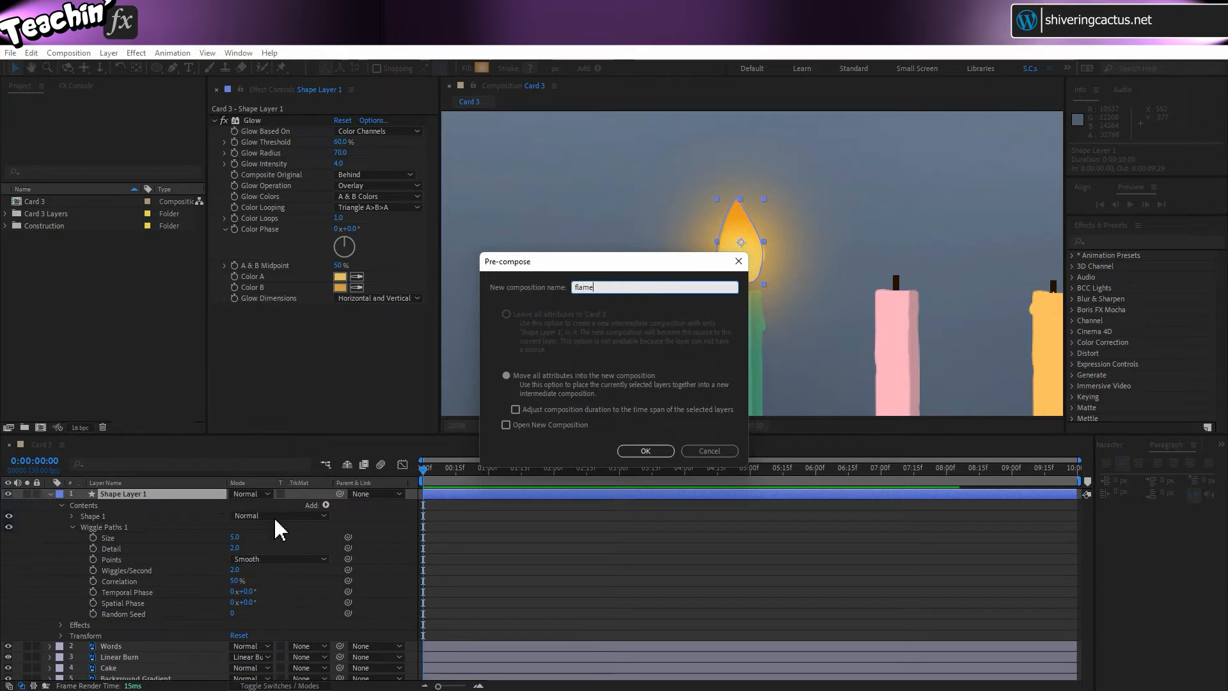
click(646, 450)
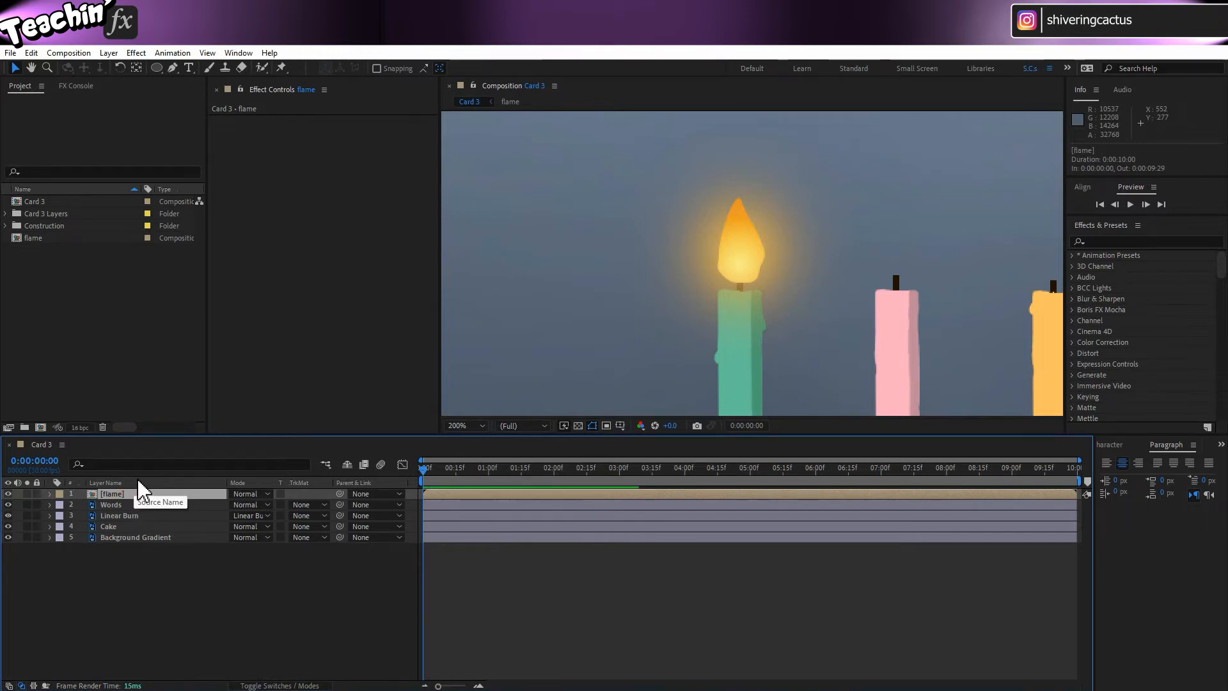
Step: Duplicate the flame layer and set the copy's Position to 1081, 540, over the second candle
key(ctrl+d)
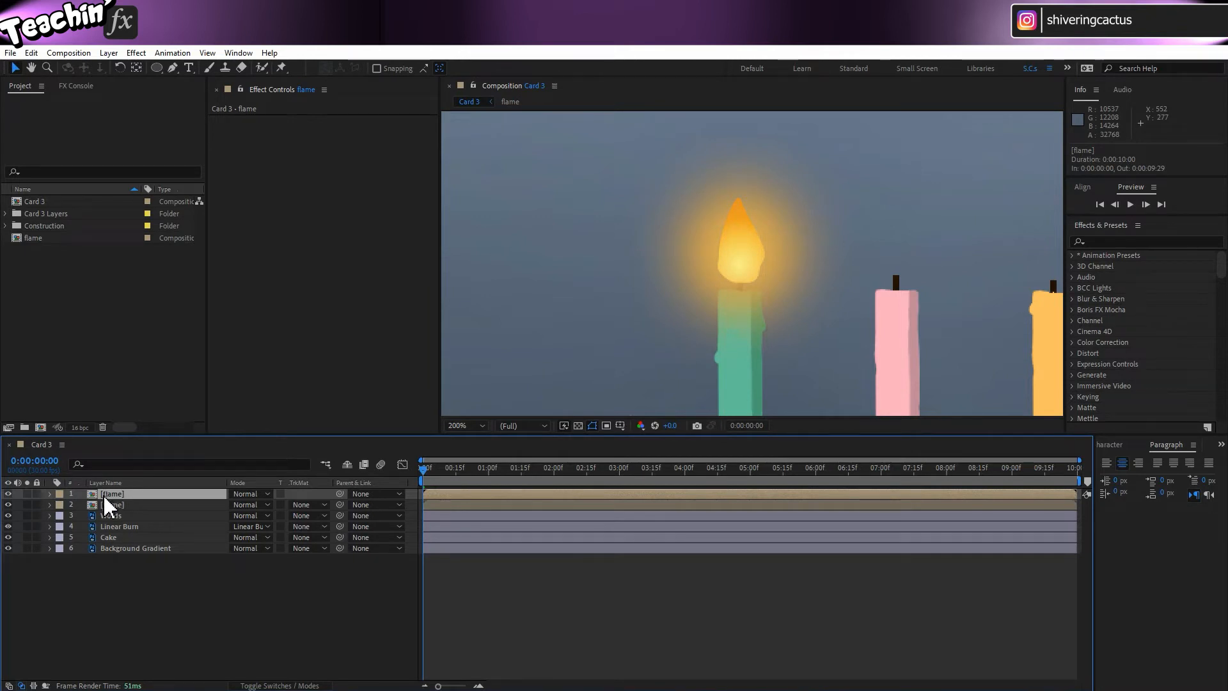
key(p)
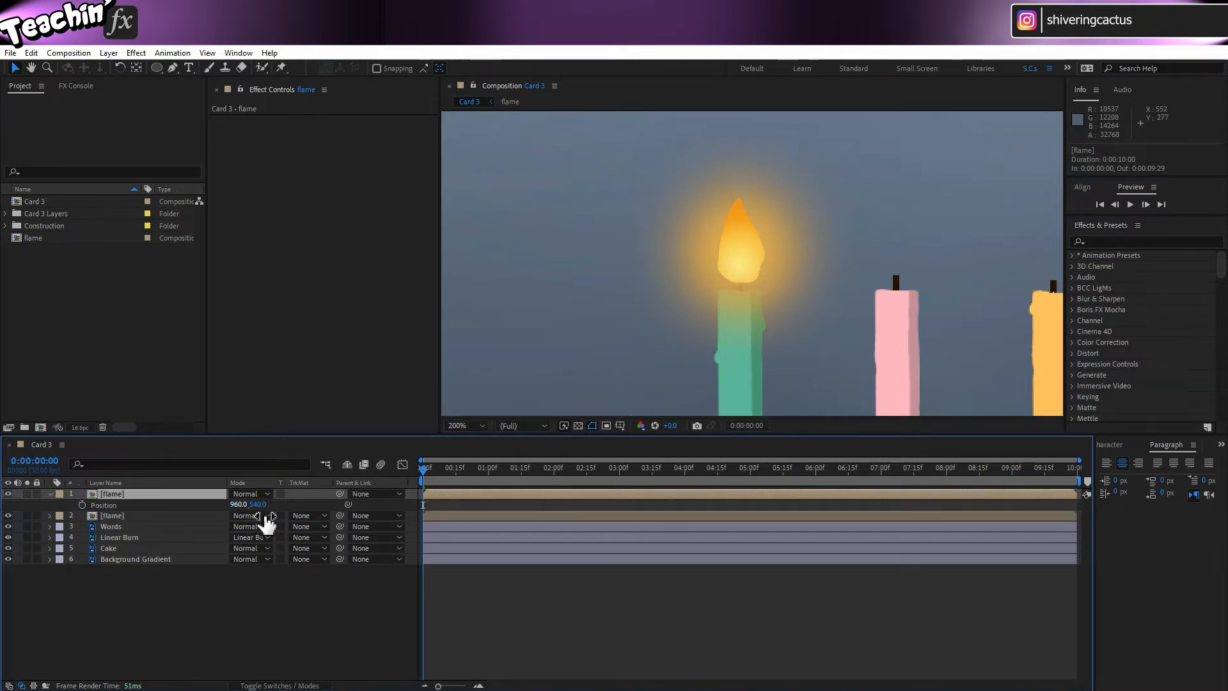
drag(240, 505, 320, 506)
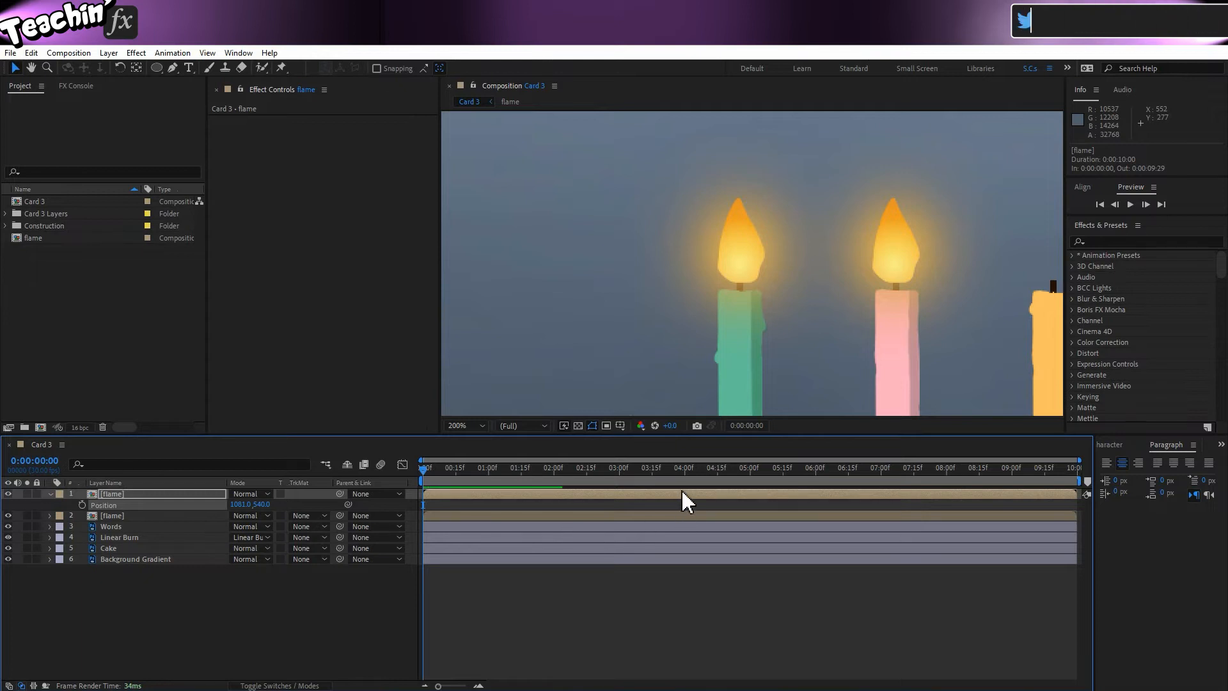
Step: Slide the second candle's flame layer about 26 frames earlier in time and play the animation
drag(684, 491, 628, 493)
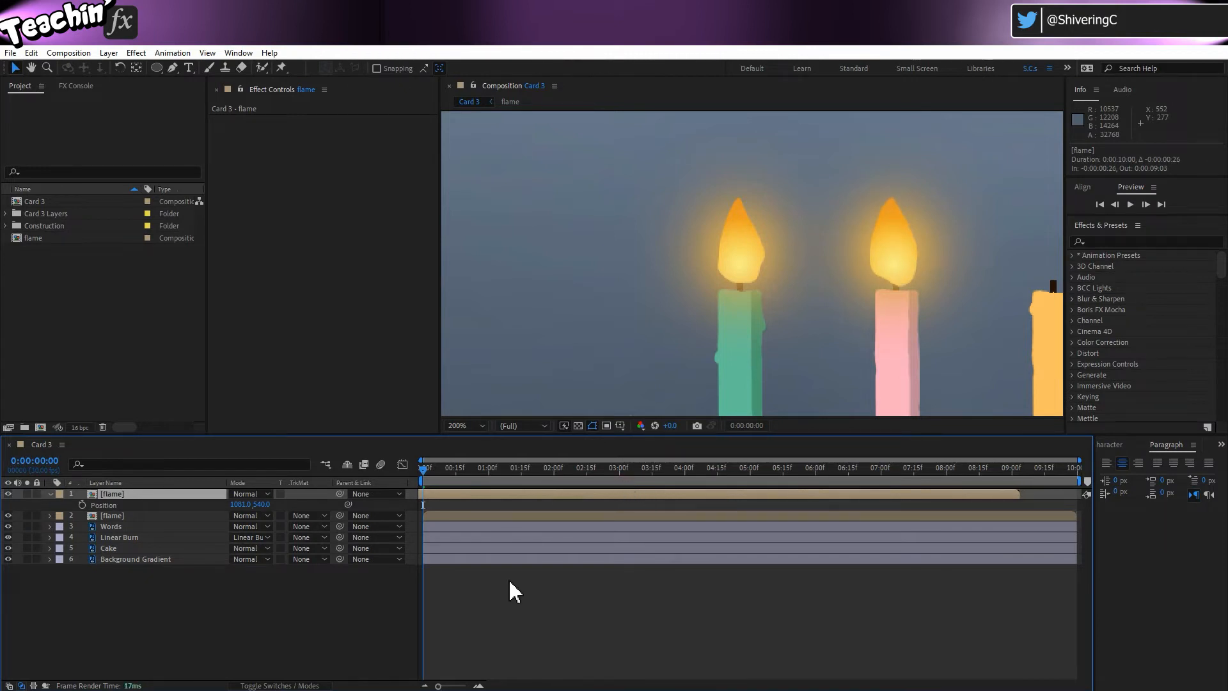
key(space)
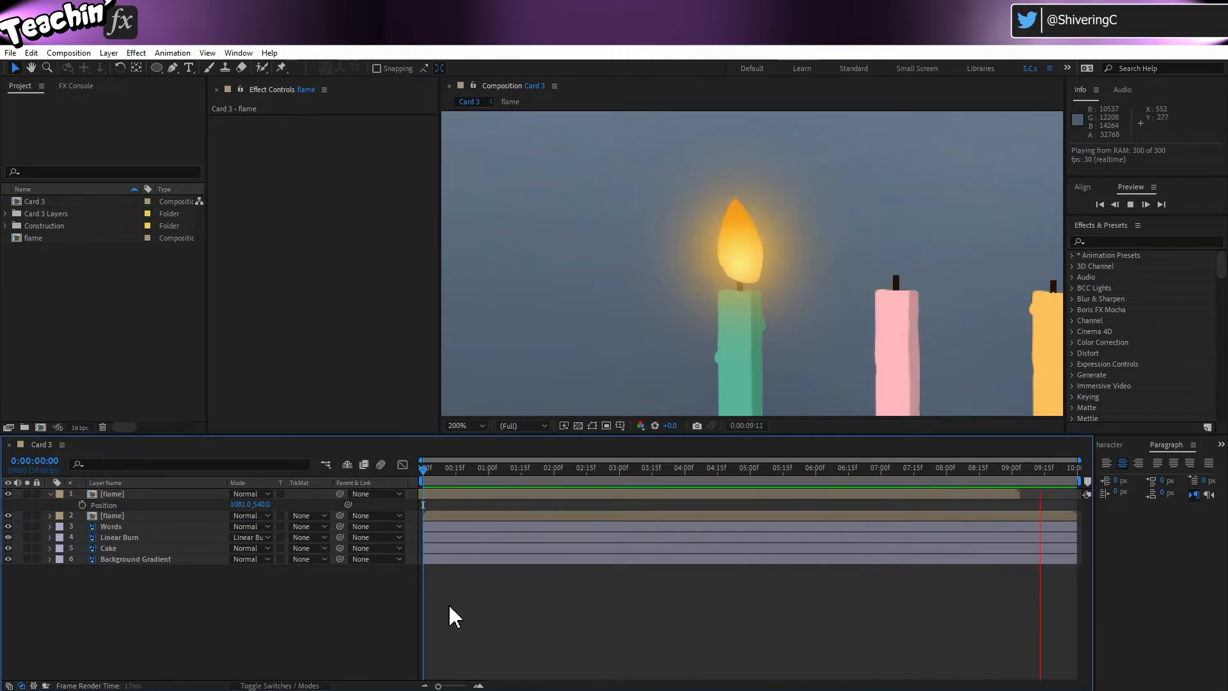
key(space)
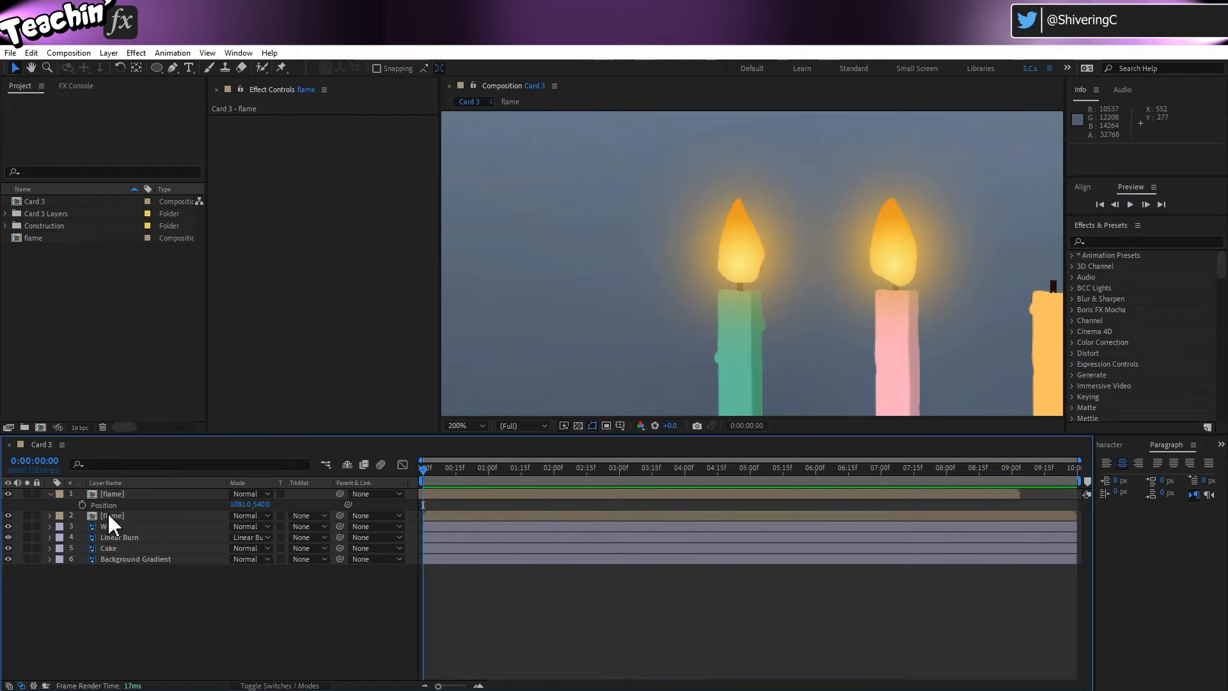
Step: Open the flame composition, fit it in the viewer, and set its duration to 20 seconds
double_click(114, 494)
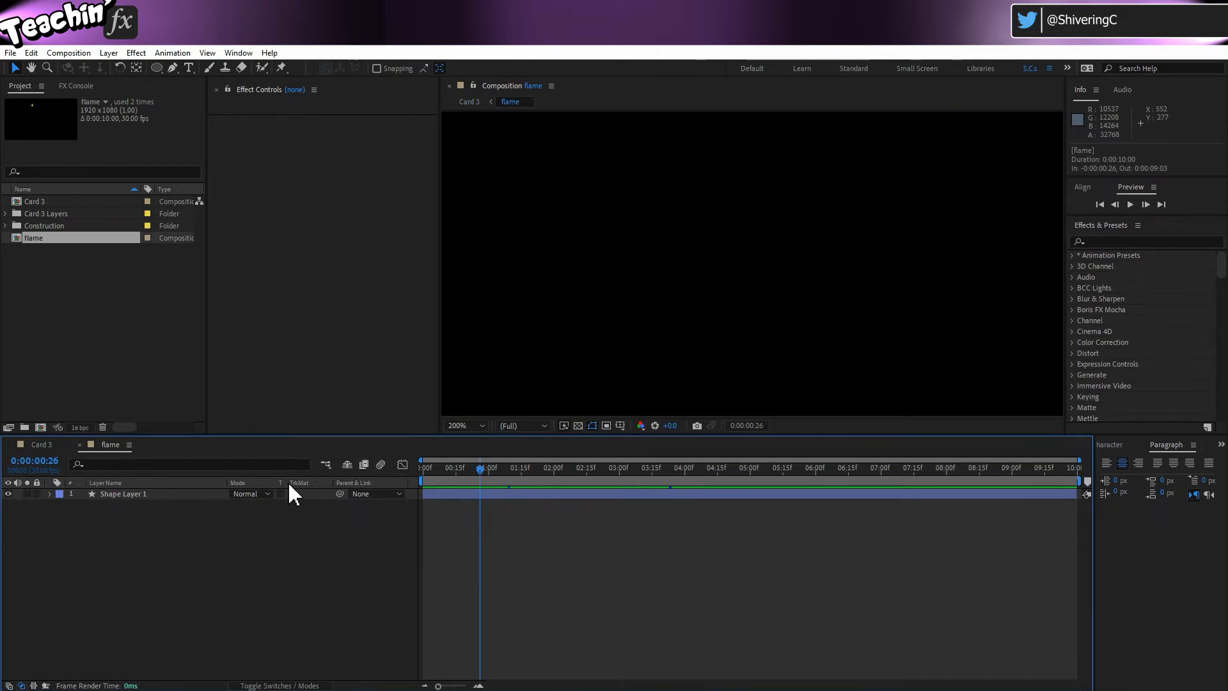
click(461, 426)
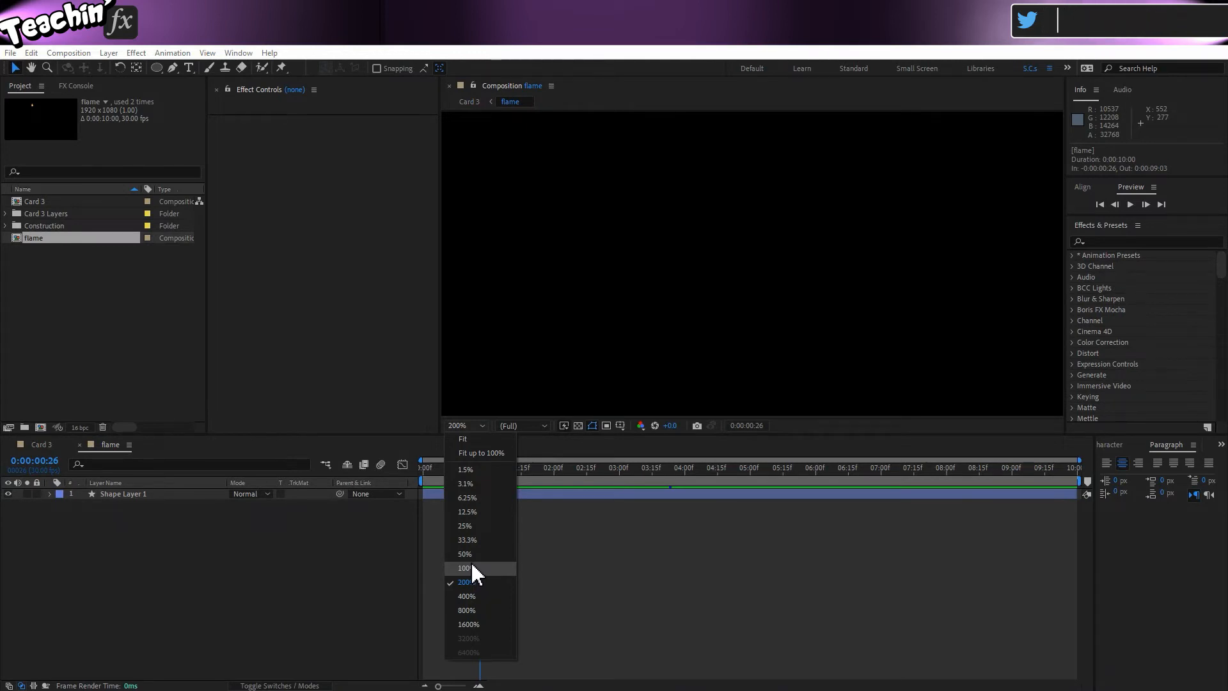
click(479, 449)
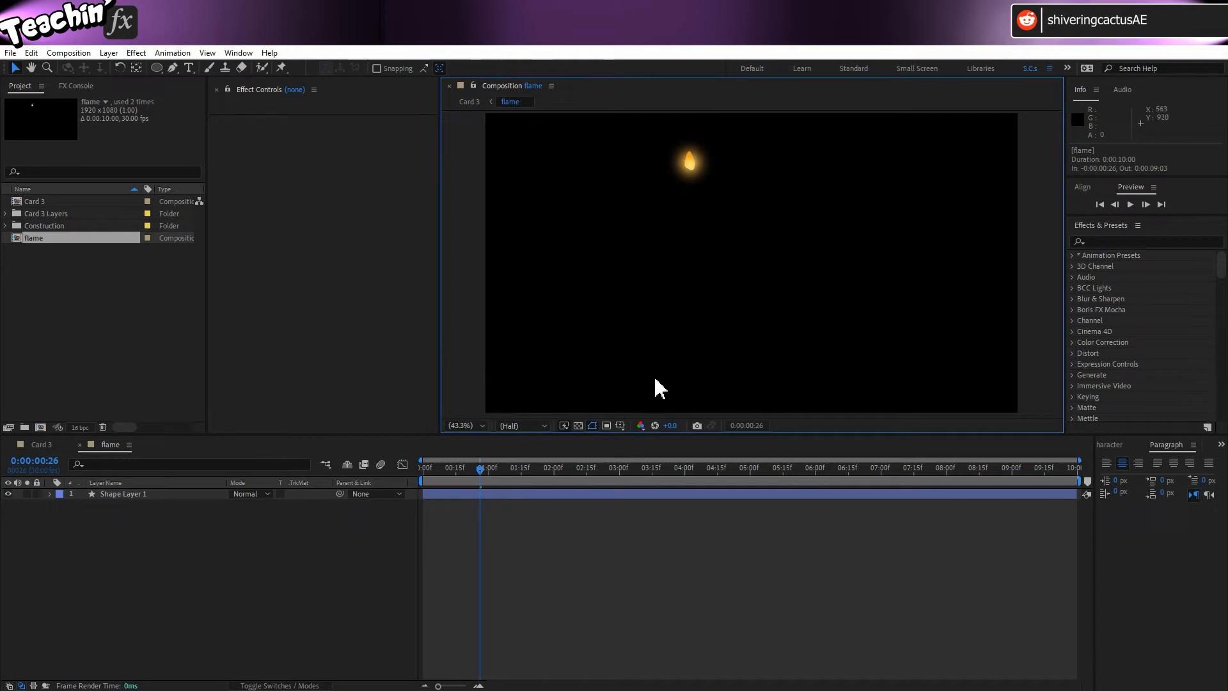
click(71, 54)
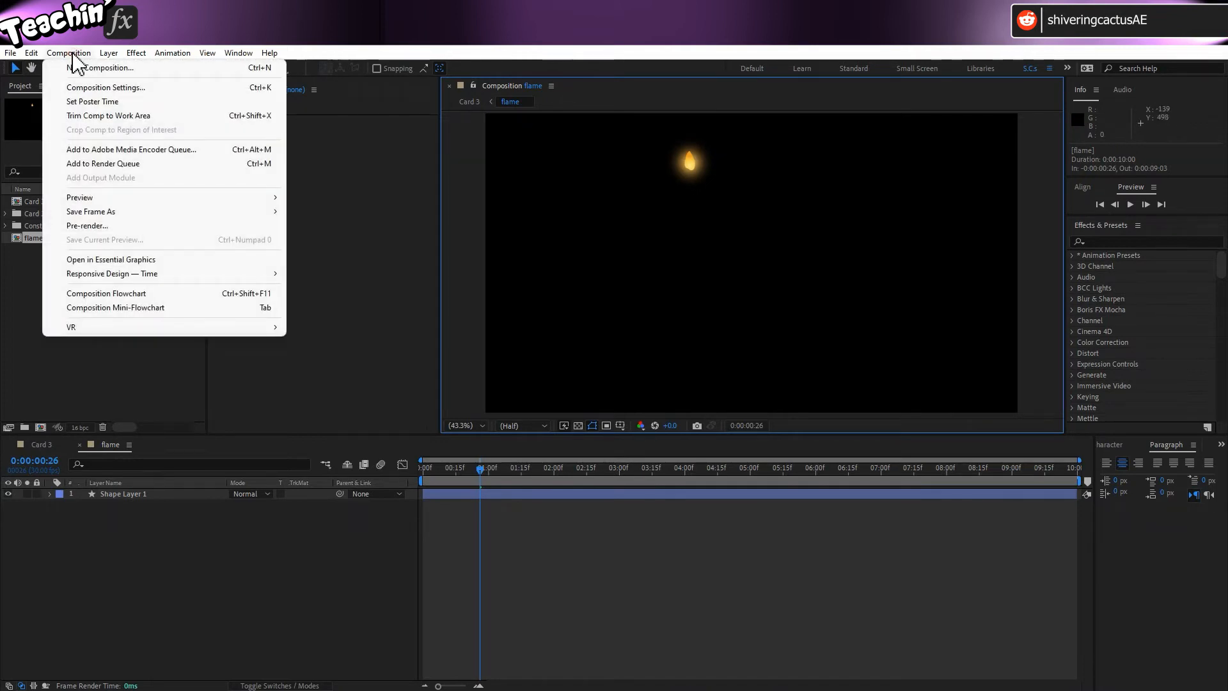
click(81, 87)
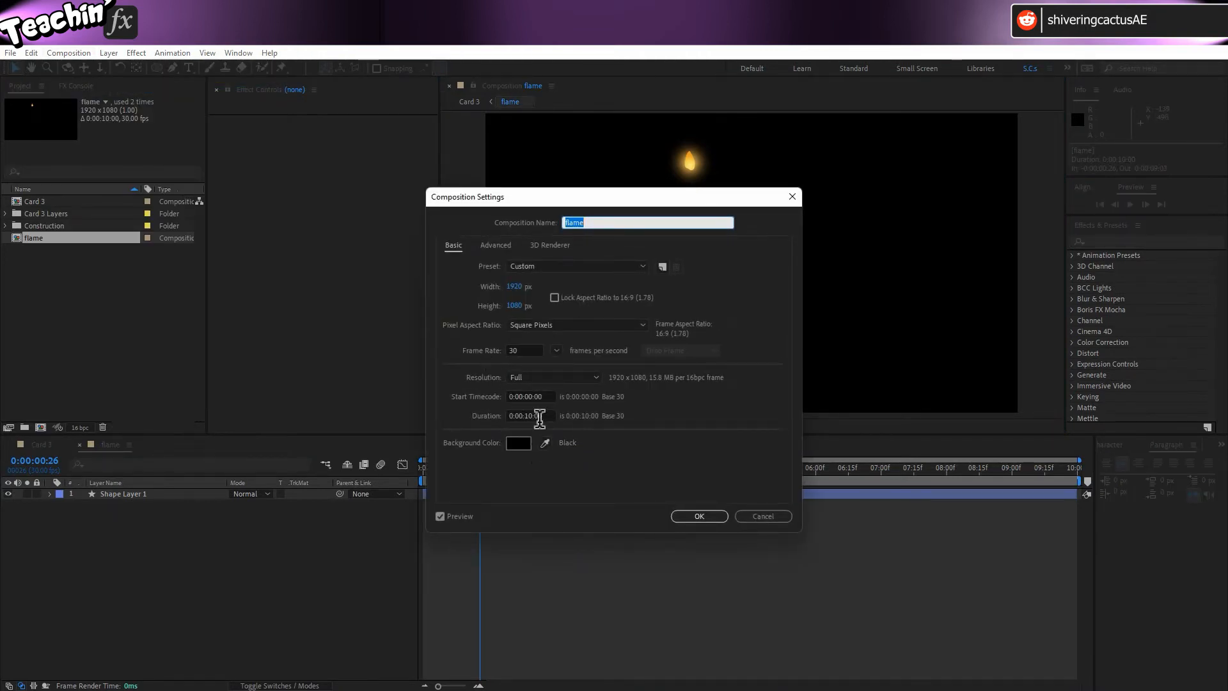
click(529, 419)
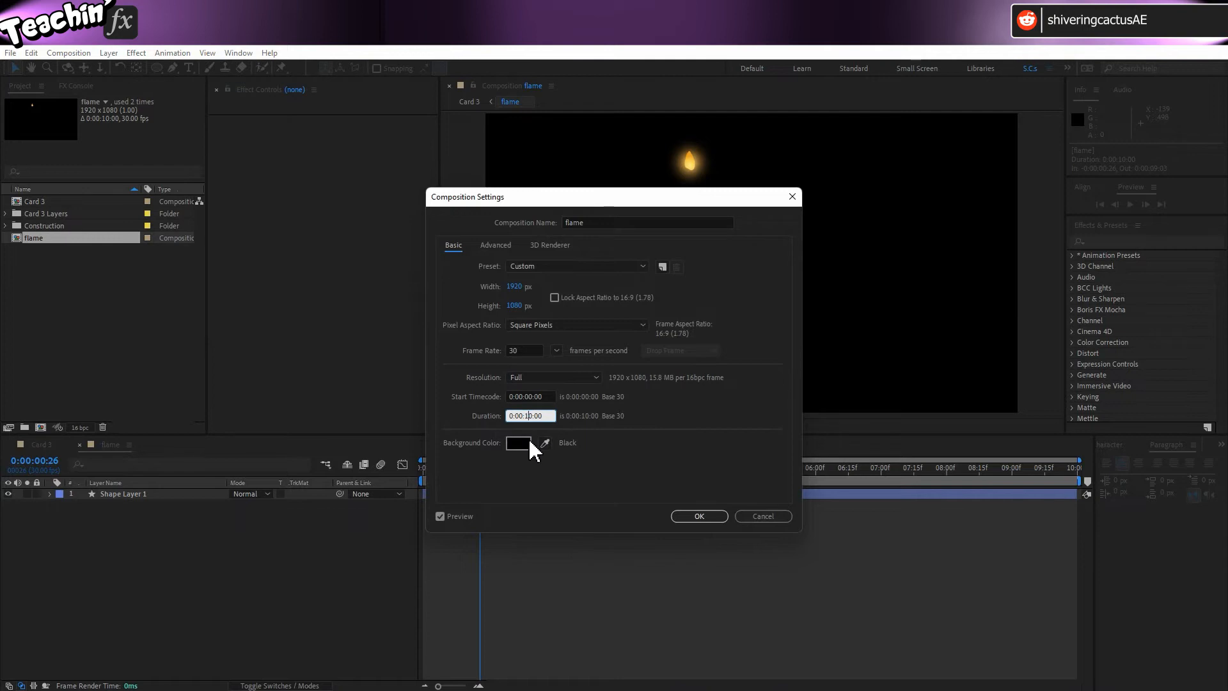
key(Return)
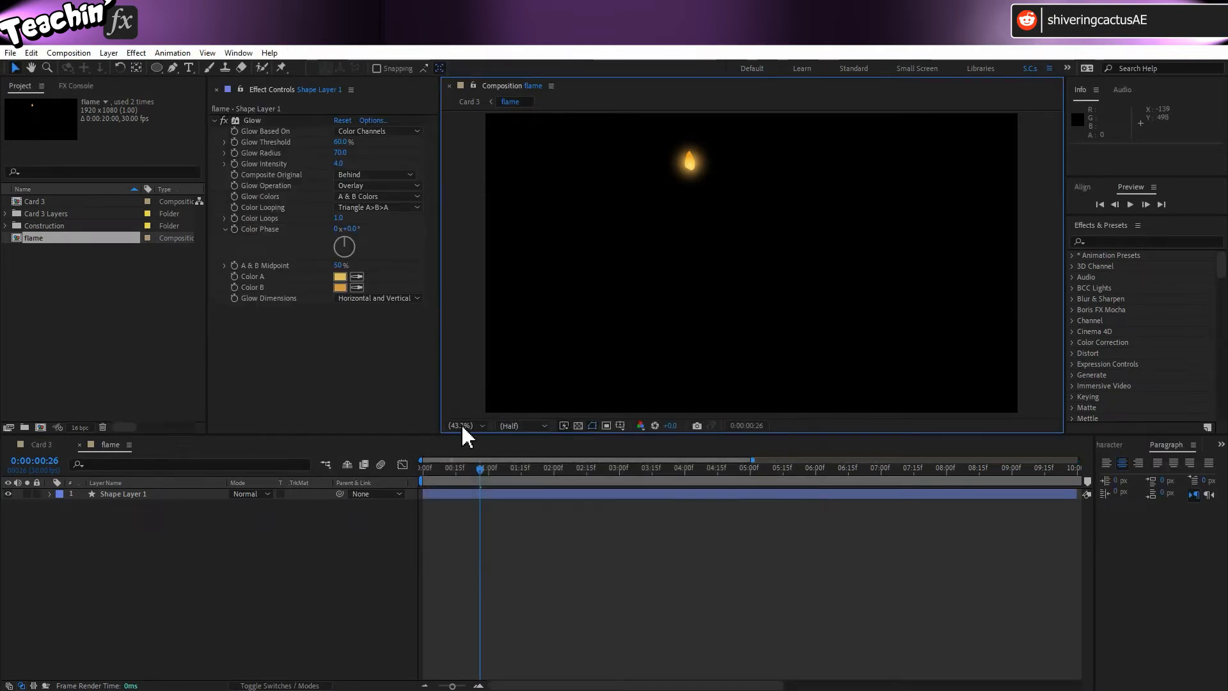
Step: Extend the shape layer to about 20 seconds in the flame composition, and the offset flame layer to the end of Card 3
click(425, 686)
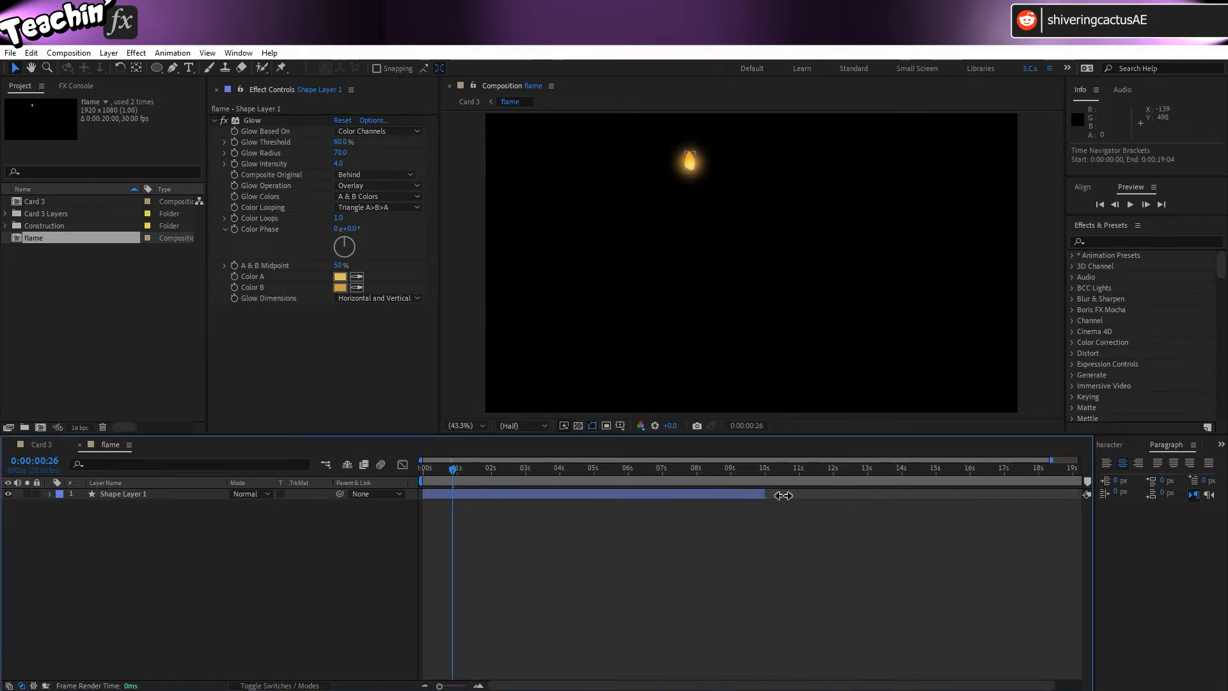
drag(765, 494, 1062, 498)
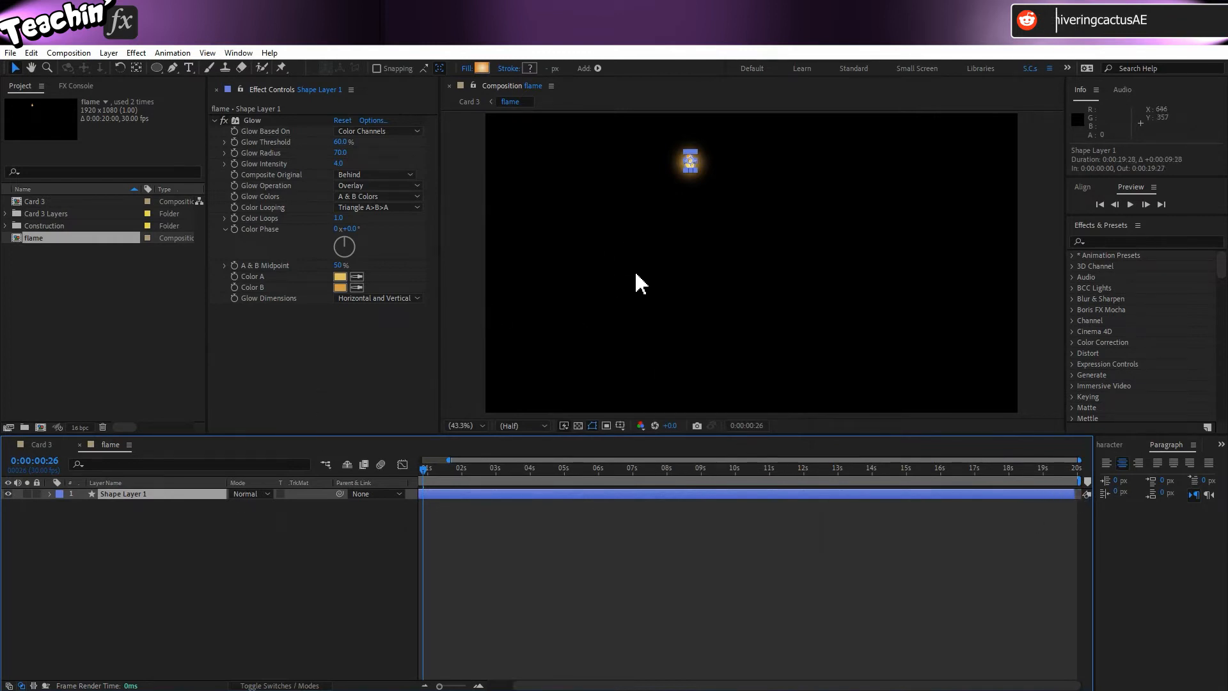
click(48, 447)
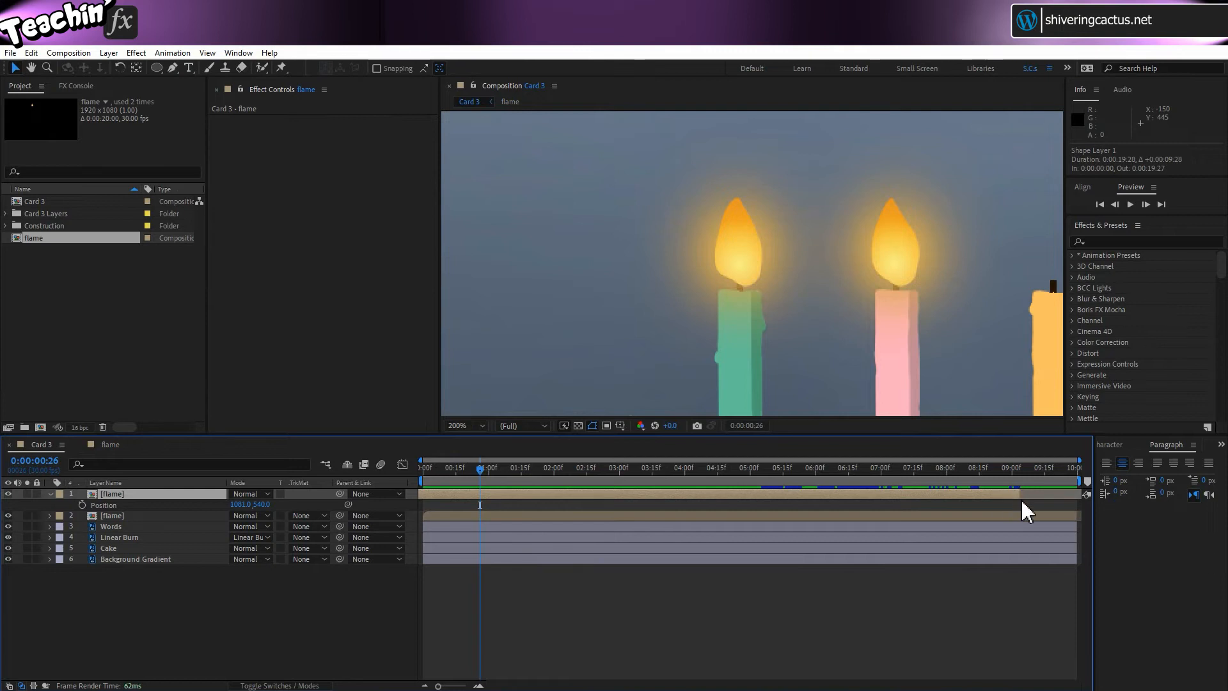
drag(1020, 494, 1087, 496)
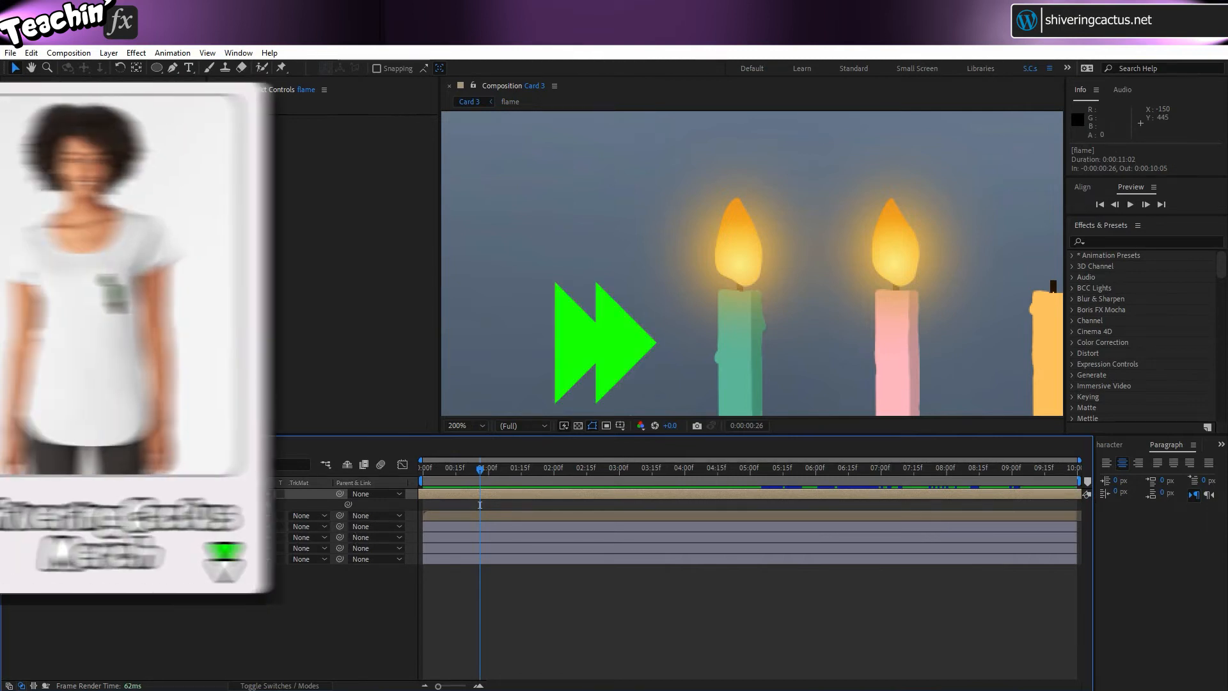
Step: Duplicate the flame onto the third candle, starting it at about -0:00:01:25 and extending it to the composition's end
key(ctrl+d)
drag(238, 504, 314, 504)
drag(558, 494, 495, 494)
drag(1026, 493, 1078, 494)
Step: Duplicate the flame onto the fourth candle, starting it at about -0:00:02:16 and extending it to the composition's end
drag(861, 313, 633, 311)
key(ctrl+d)
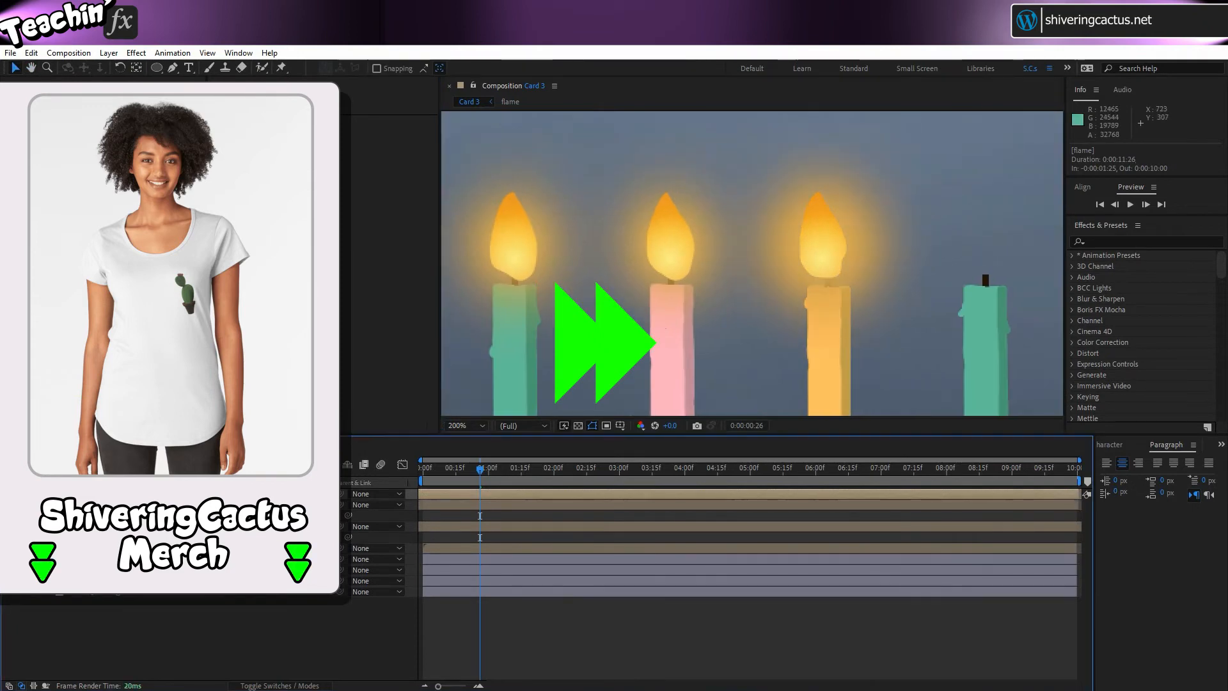
drag(238, 504, 316, 504)
drag(744, 495, 701, 495)
drag(1036, 493, 1081, 494)
Step: Duplicate the flame onto the fifth candle, starting it at about -0:00:03:10 and extending it to the composition's end
key(ctrl+d)
drag(670, 393, 444, 392)
drag(238, 504, 315, 504)
key(u)
key(Home)
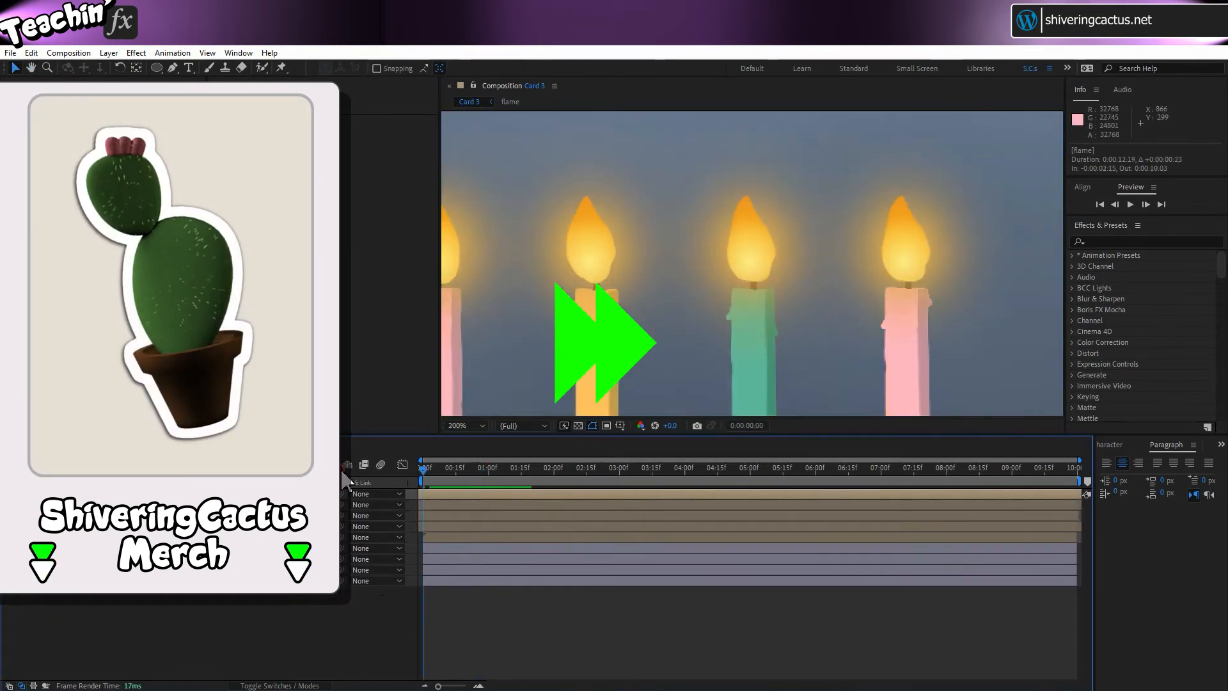
drag(552, 494, 498, 493)
drag(1028, 494, 1081, 493)
Step: Fit the whole birthday card in the viewer and play the animation of all five candle flames
scroll(672, 355, down, 1)
key(shift+slash)
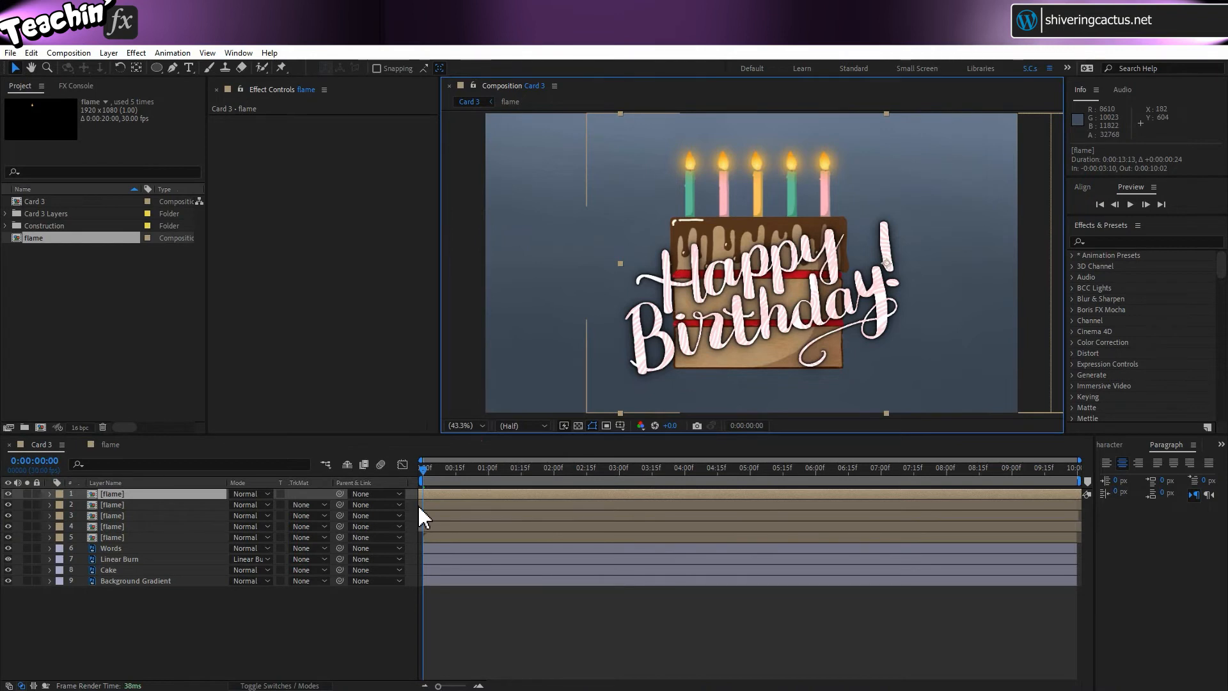
key(space)
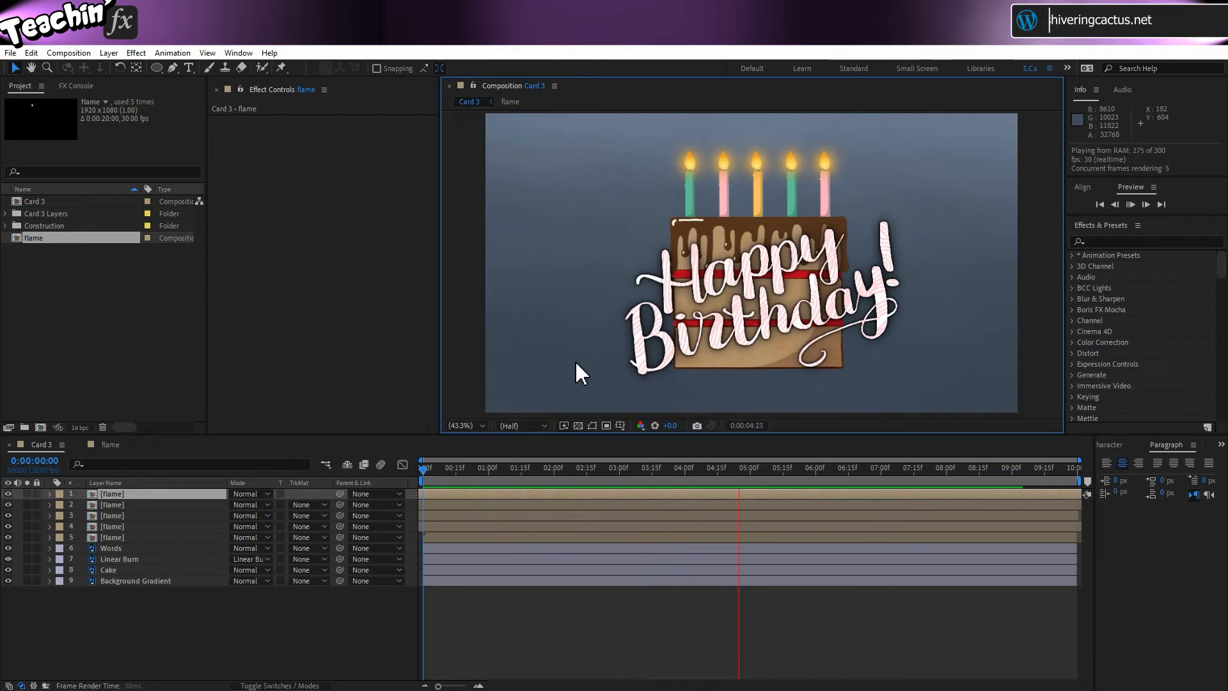
key(space)
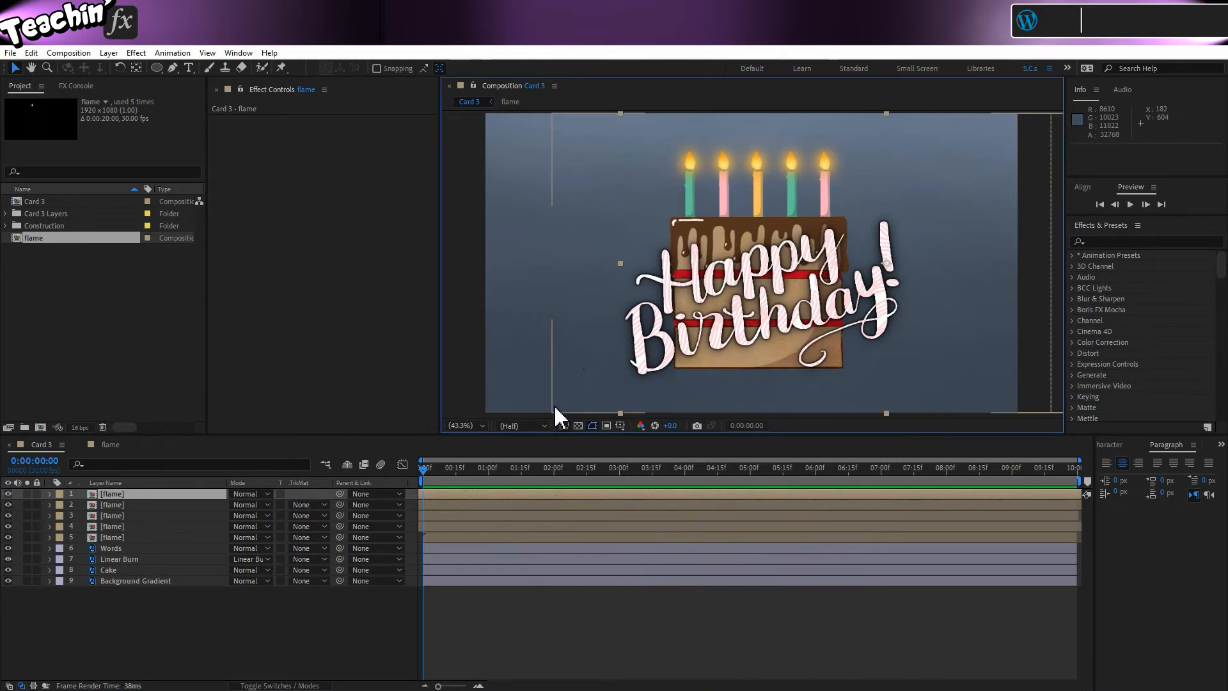
Step: Open the flame composition from the first flame layer and examine the flame's outline up close
click(109, 493)
double_click(111, 494)
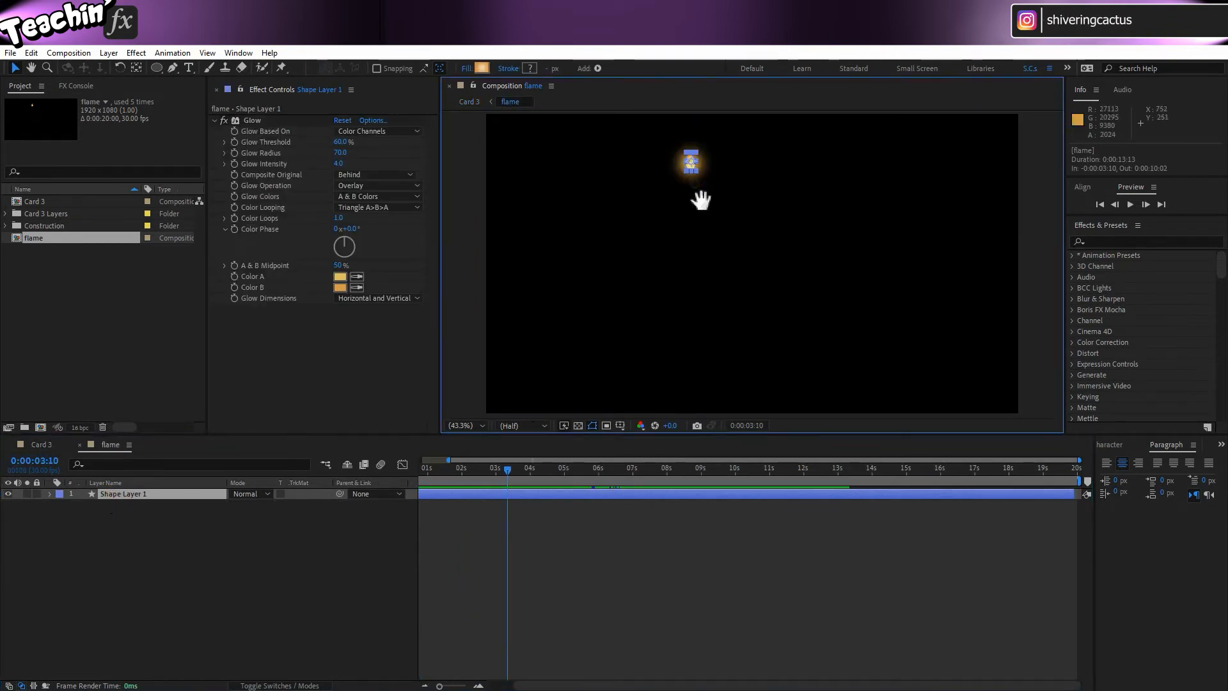
scroll(696, 198, up, 6)
scroll(698, 324, up, 2)
scroll(697, 323, down, 2)
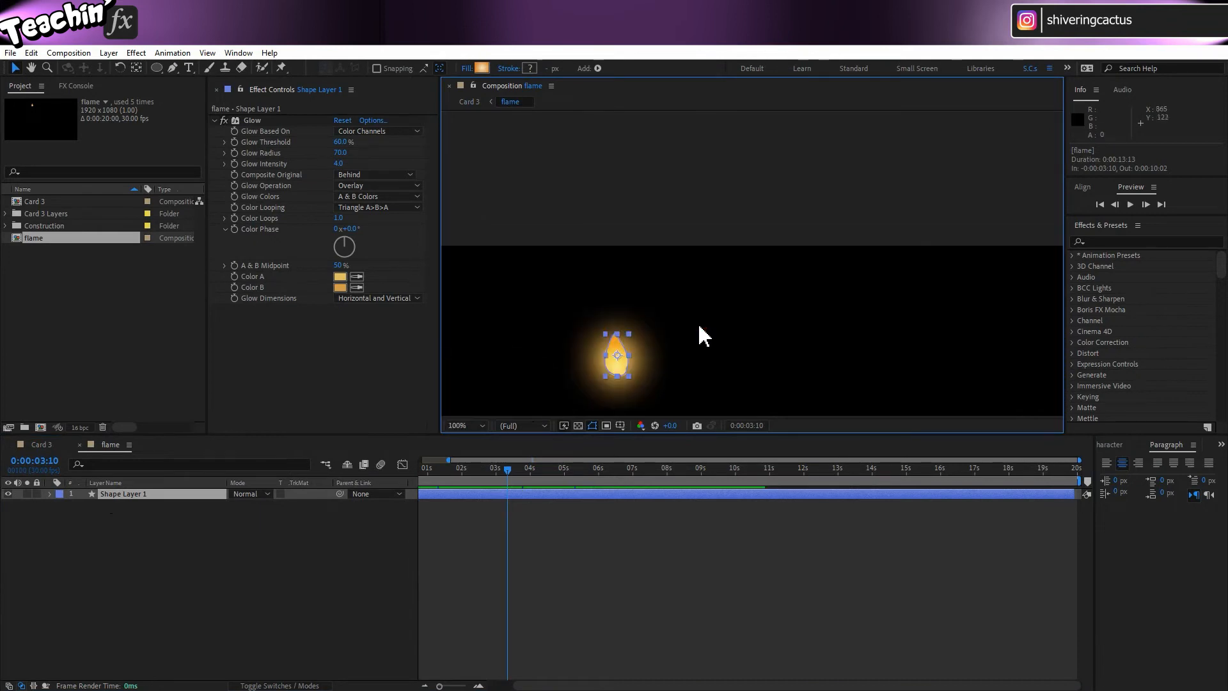
scroll(698, 323, up, 1)
drag(656, 358, 911, 198)
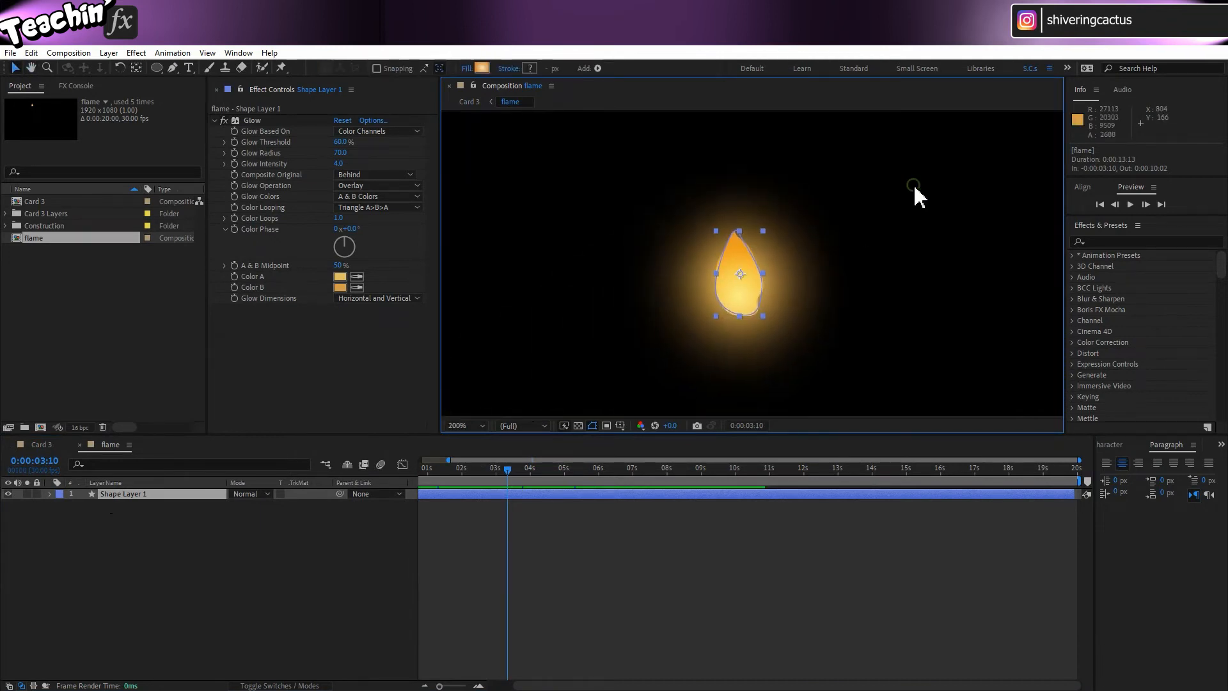
scroll(857, 310, up, 2)
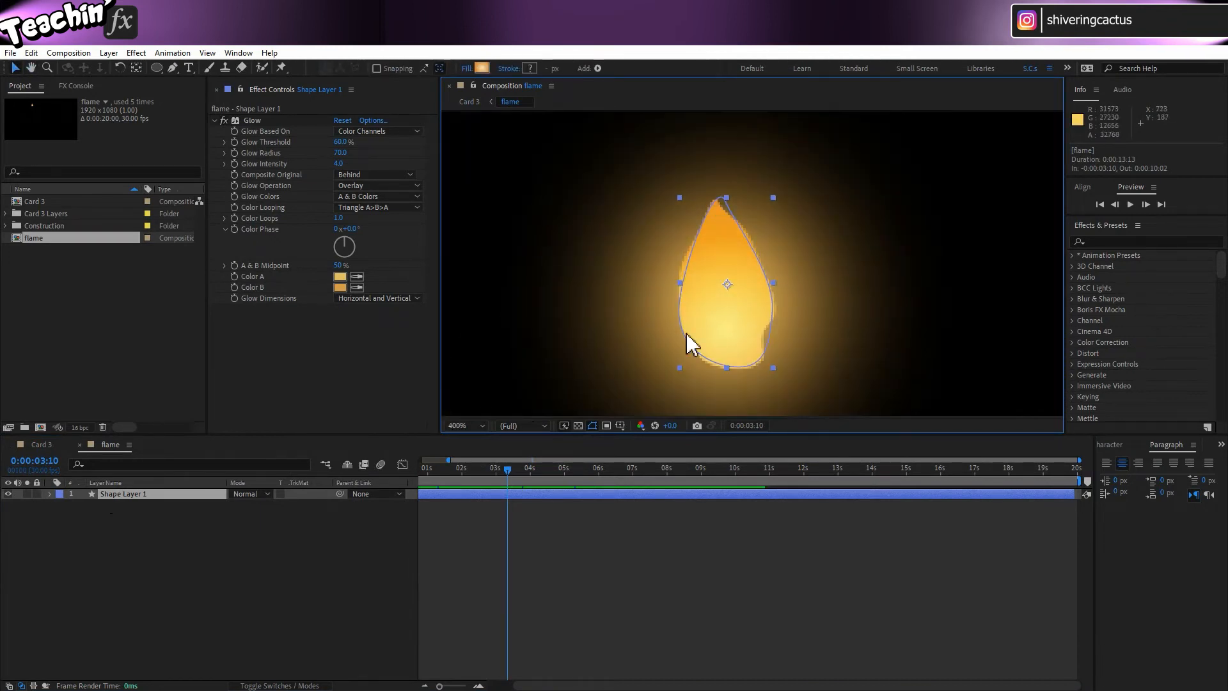
Step: Inspect Shape 1 and Wiggle Paths 1 in the flame shape layer's contents and return to the Card 3 composition
click(50, 494)
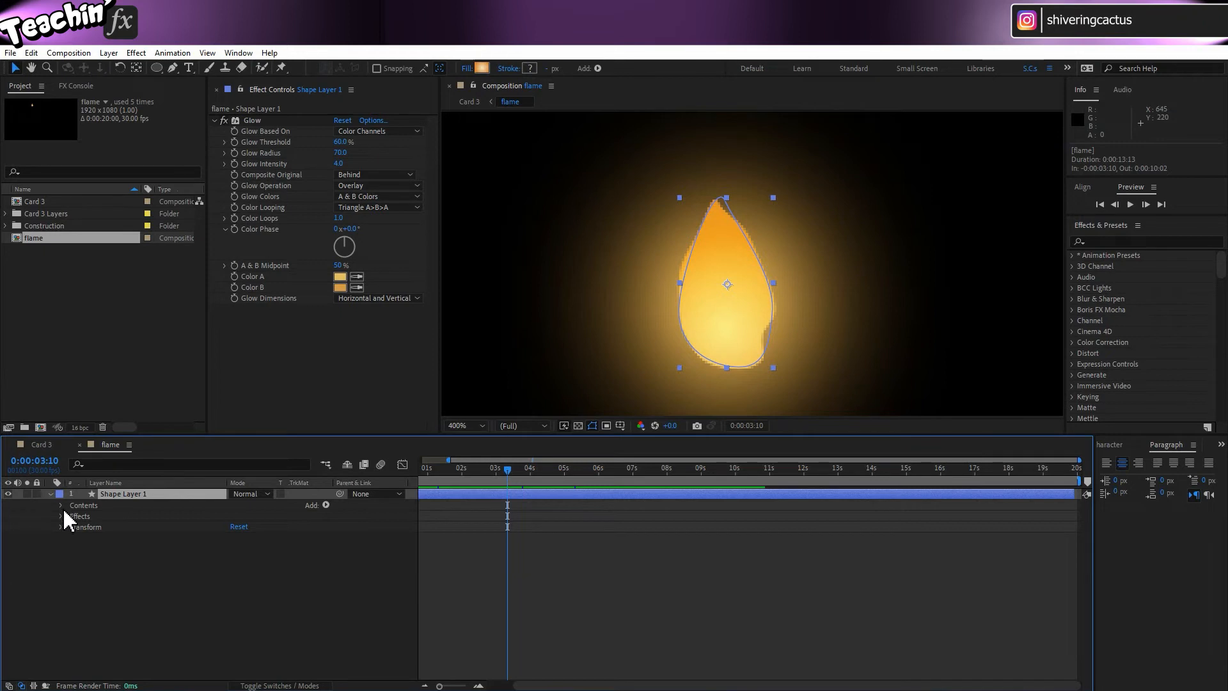
click(60, 505)
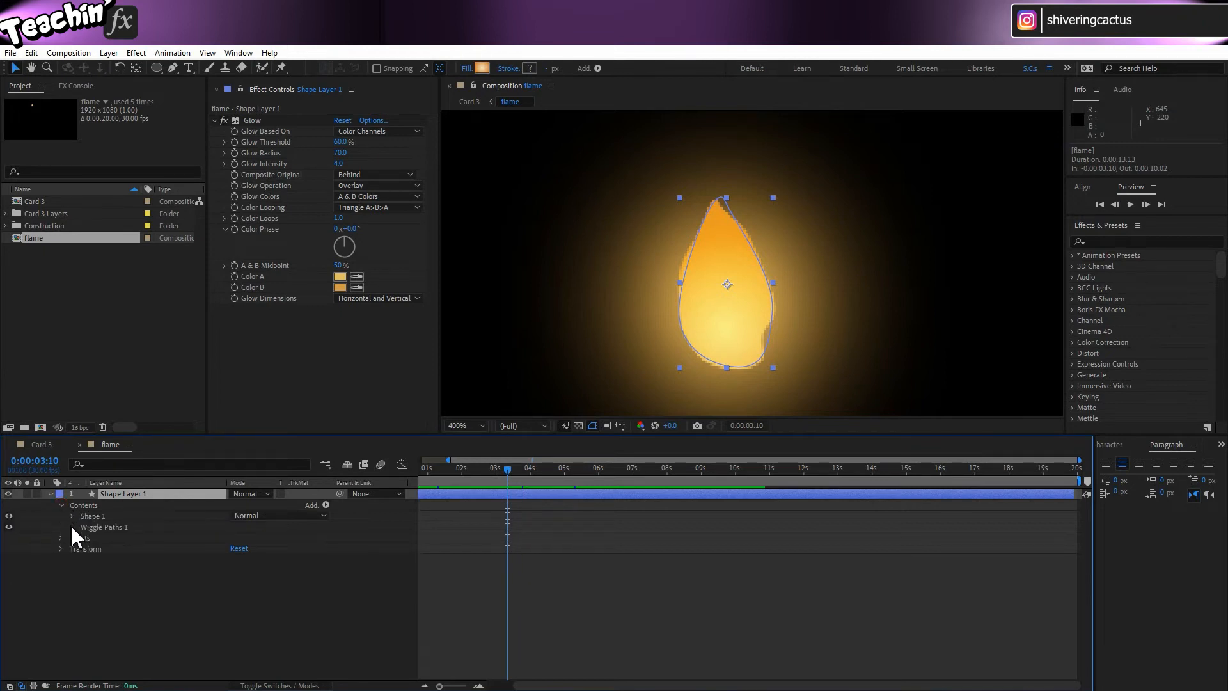
click(87, 516)
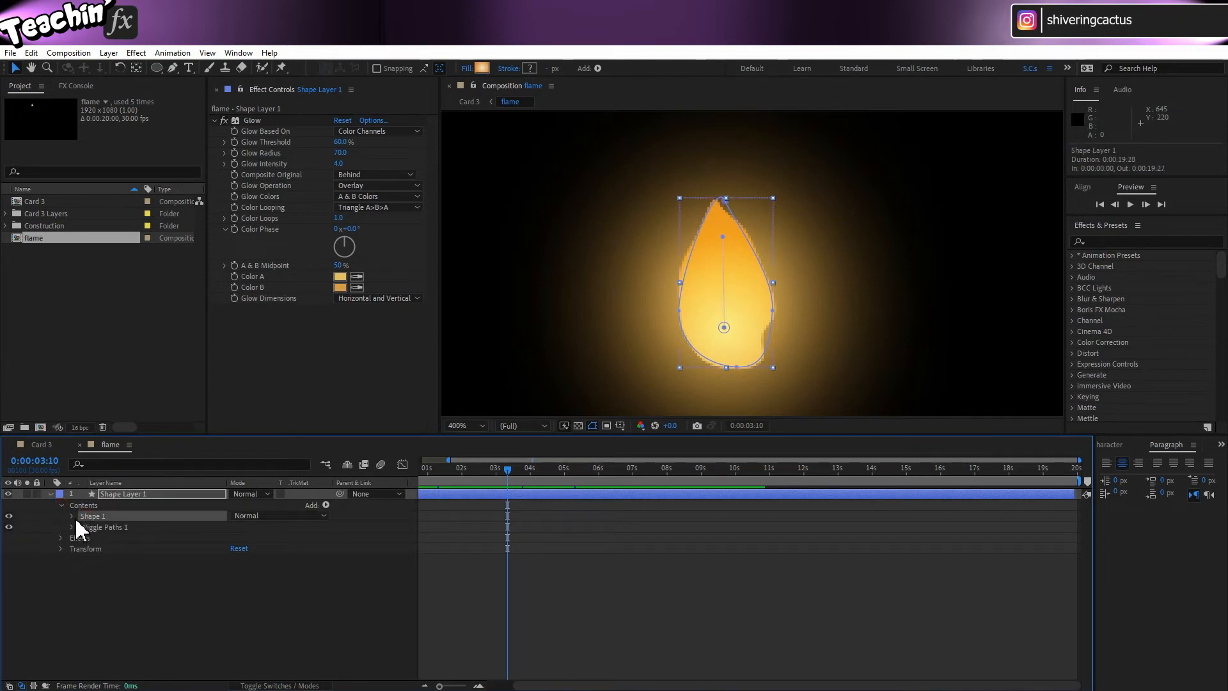
click(72, 516)
drag(101, 527, 735, 376)
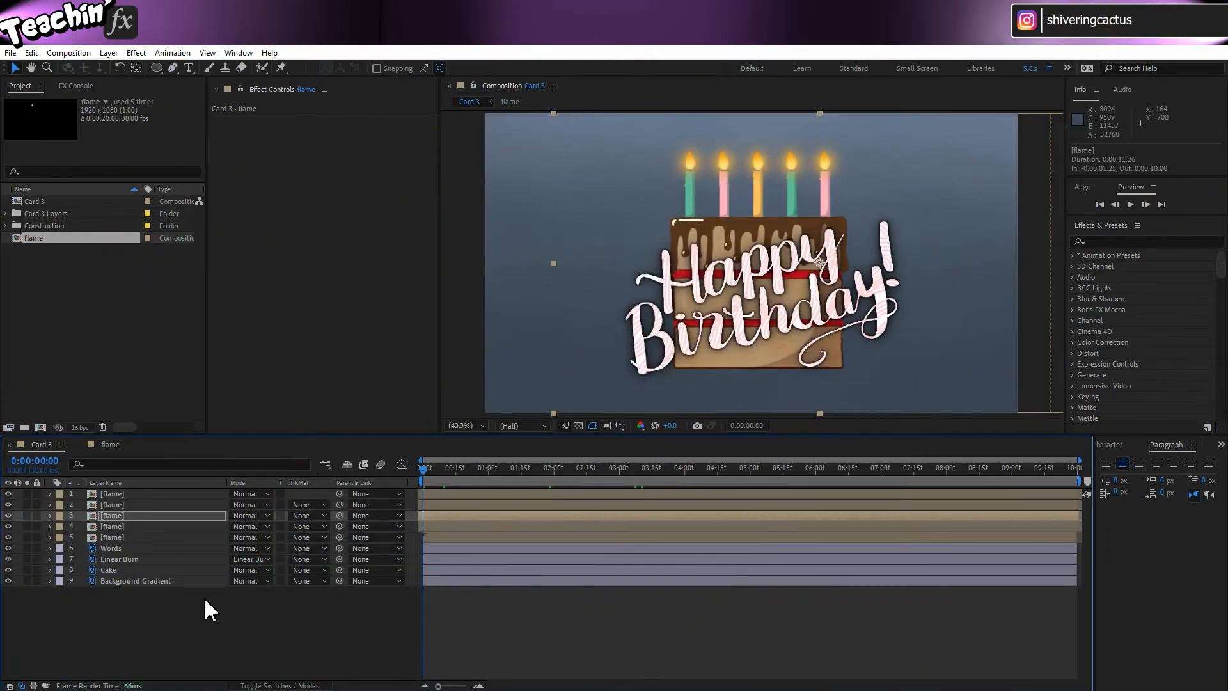
click(159, 616)
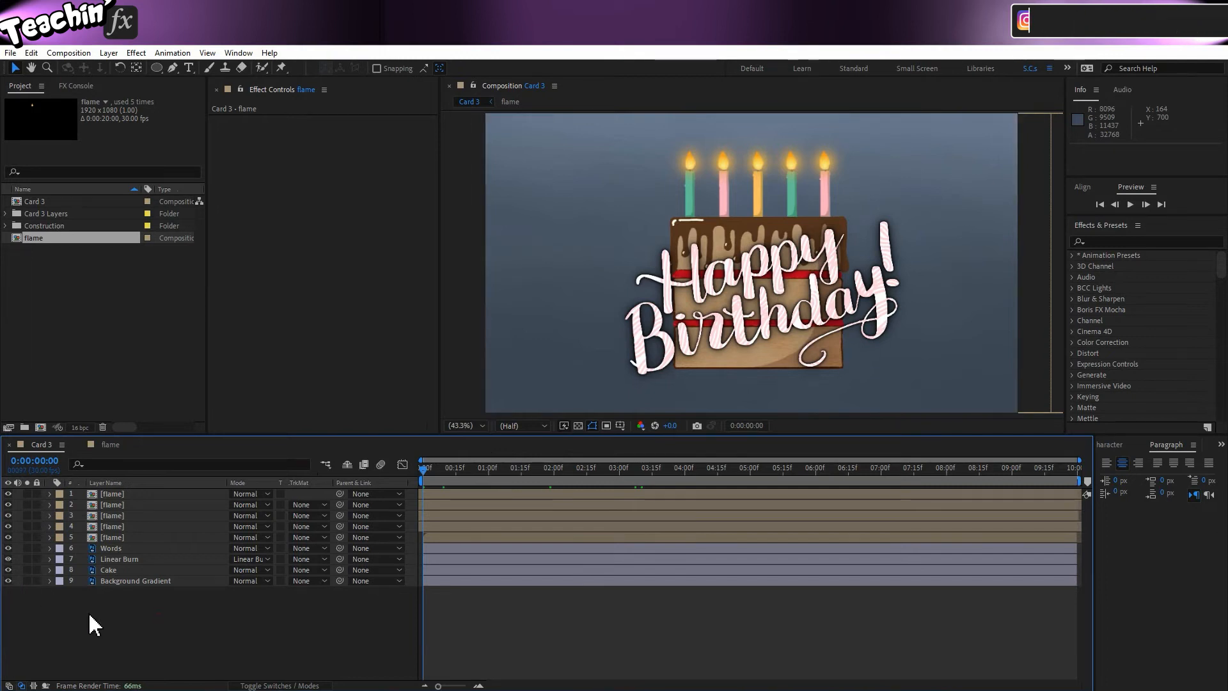
Step: Solo the Words layer and apply the Linear Wipe transition effect to it
click(27, 548)
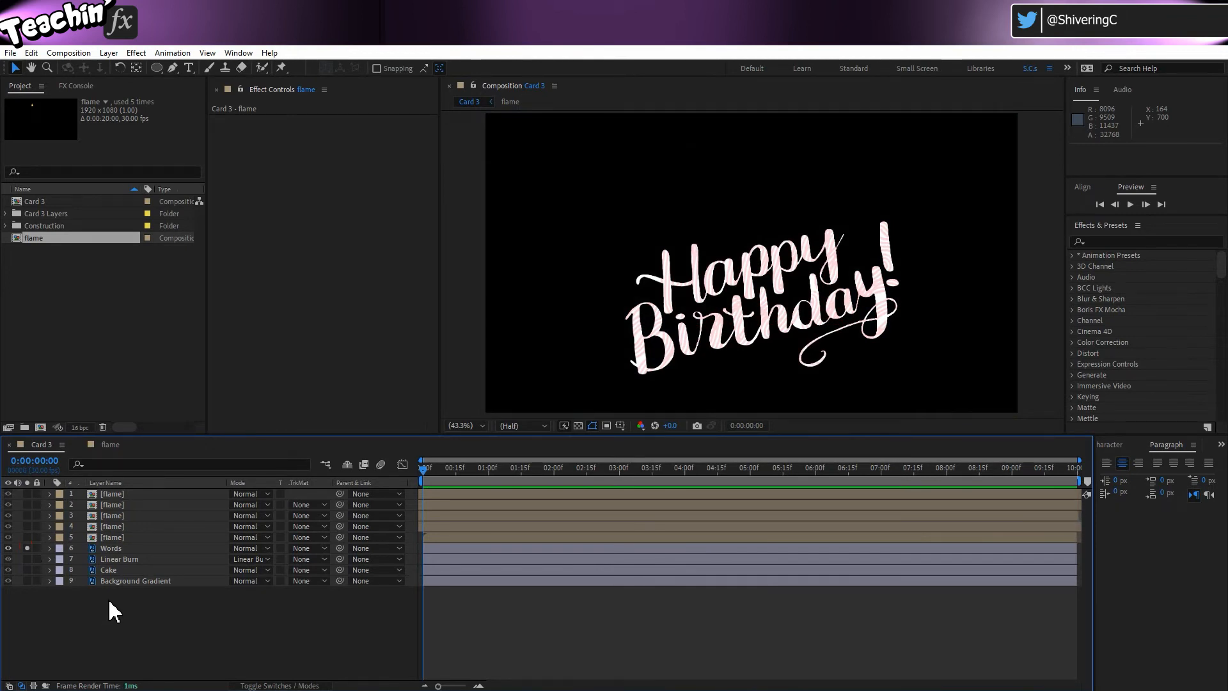
click(122, 548)
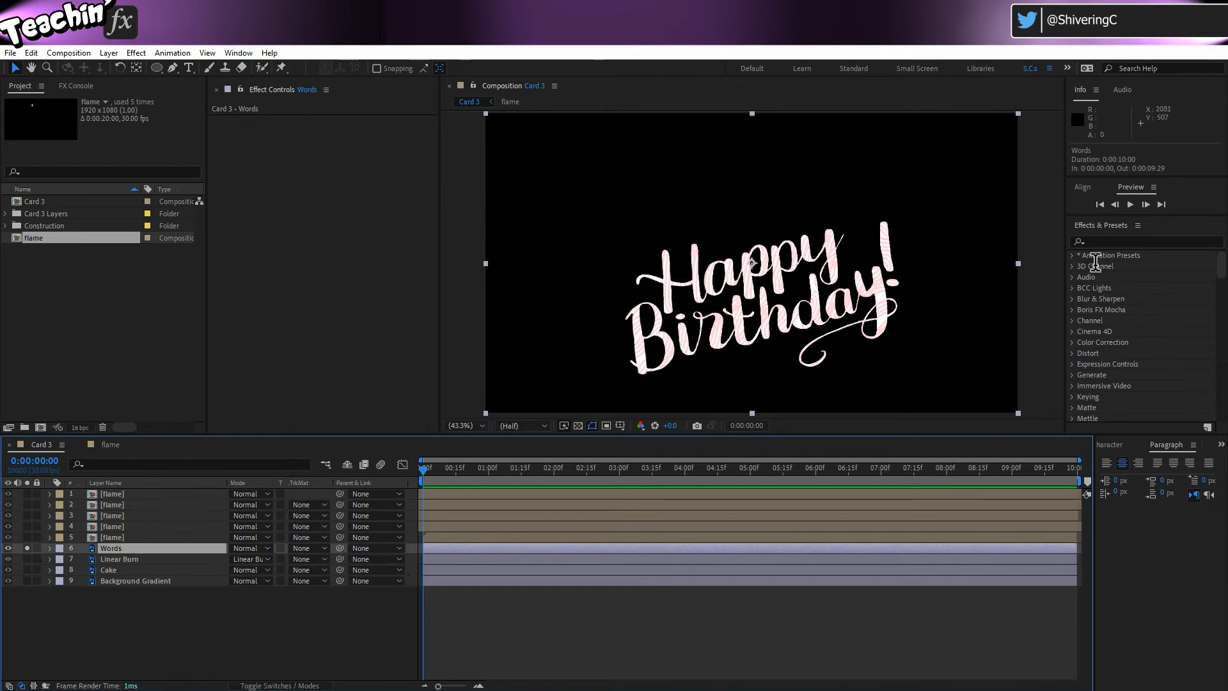
click(138, 53)
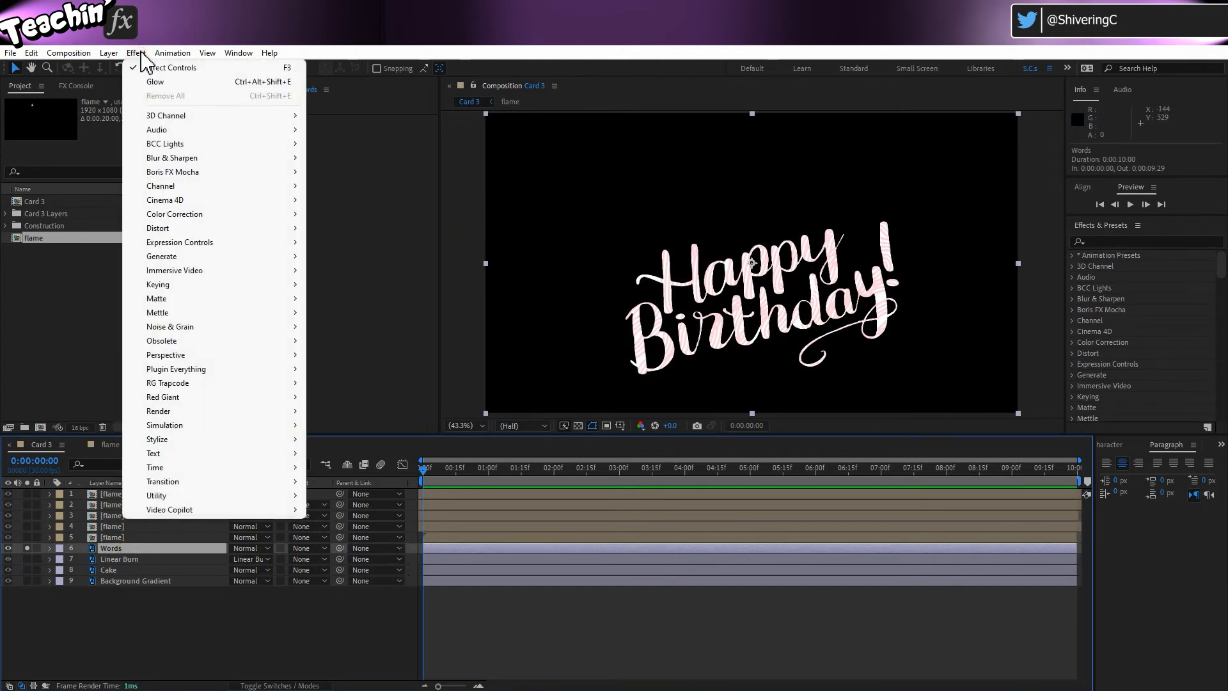
mouse_move(135, 303)
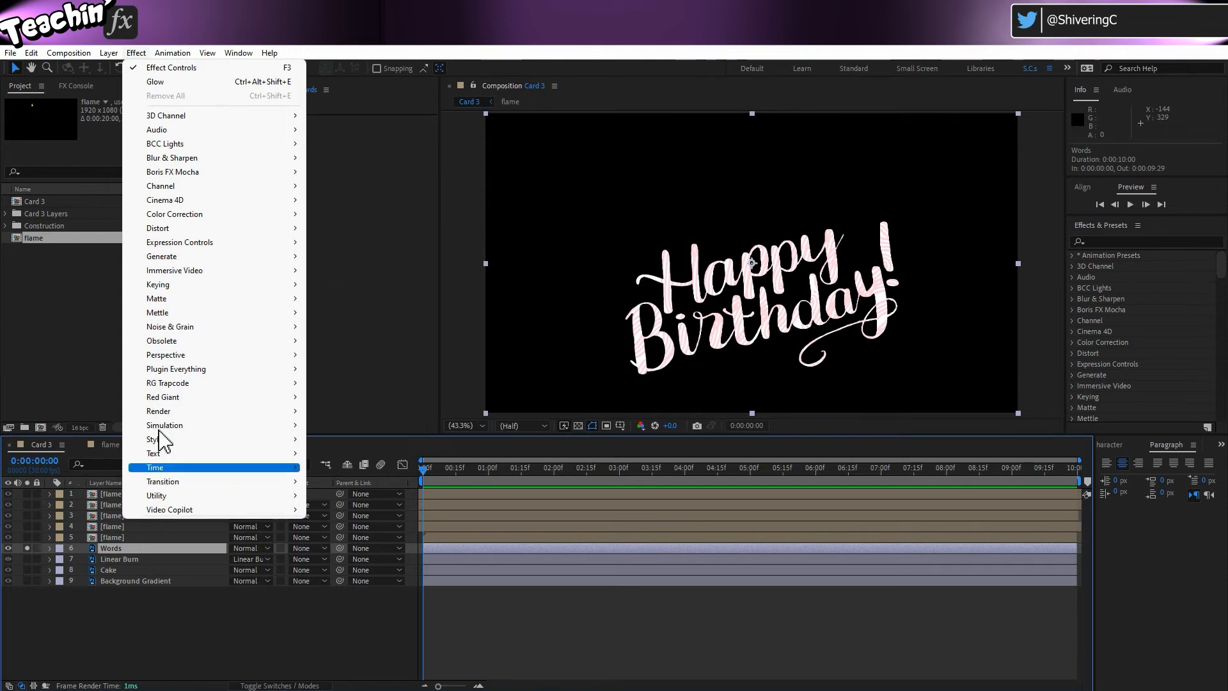
mouse_move(215, 484)
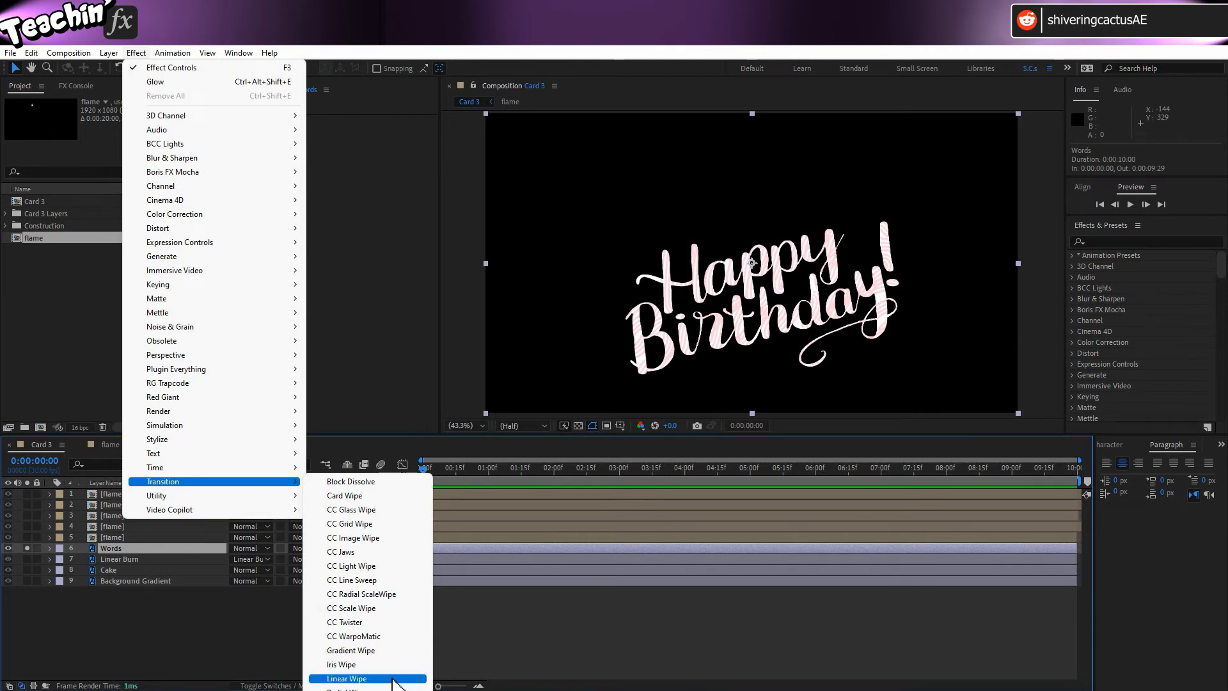
click(392, 680)
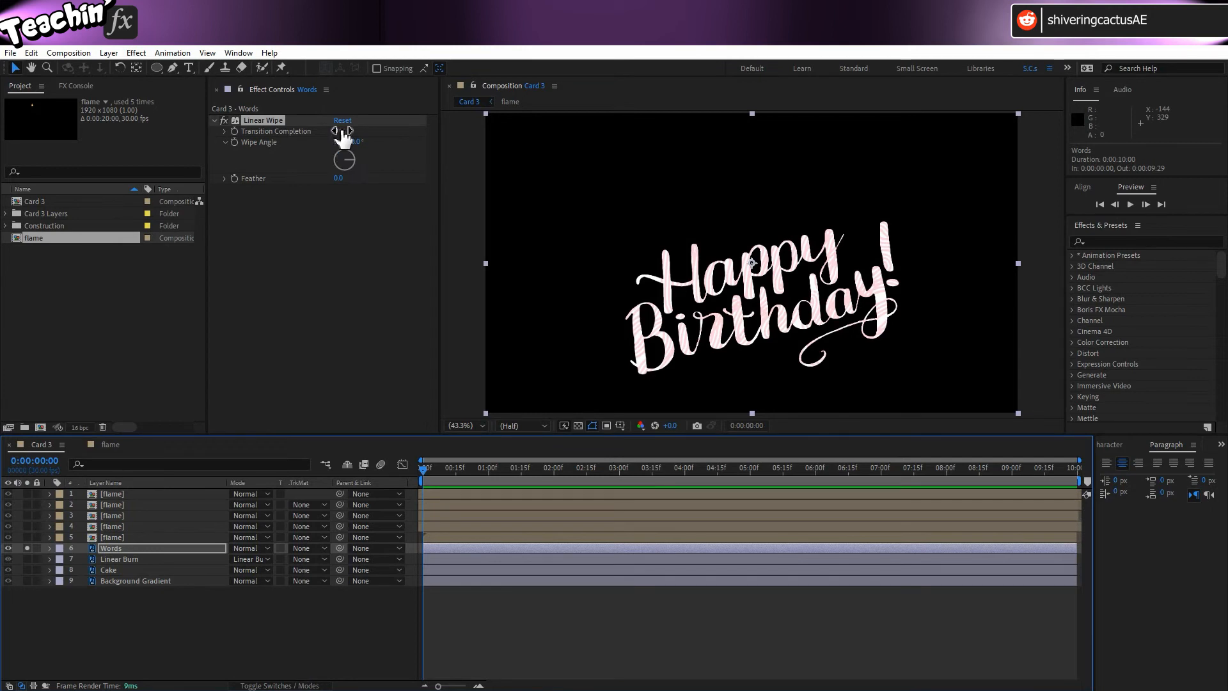
drag(343, 132, 276, 127)
right_click(368, 128)
click(323, 259)
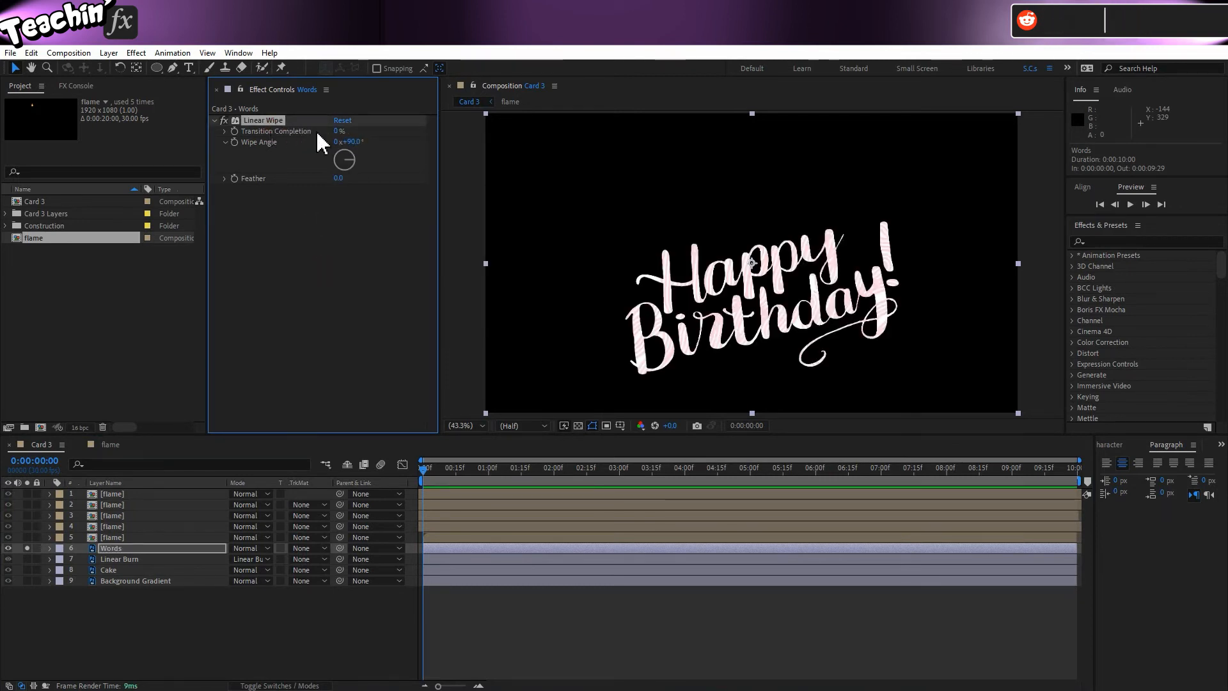
drag(337, 131, 296, 132)
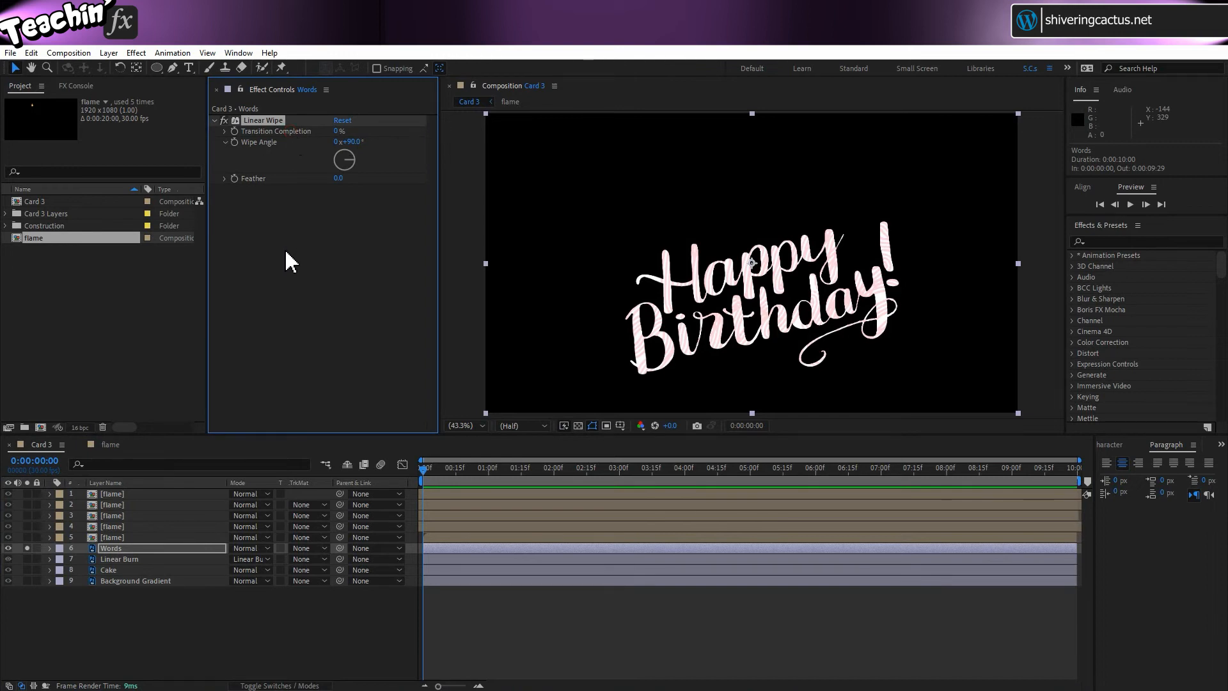
Step: Set the Words layer's Linear Wipe to a Wipe Angle of 263° and a Transition Completion of 49%
click(336, 132)
text(50)
key(Return)
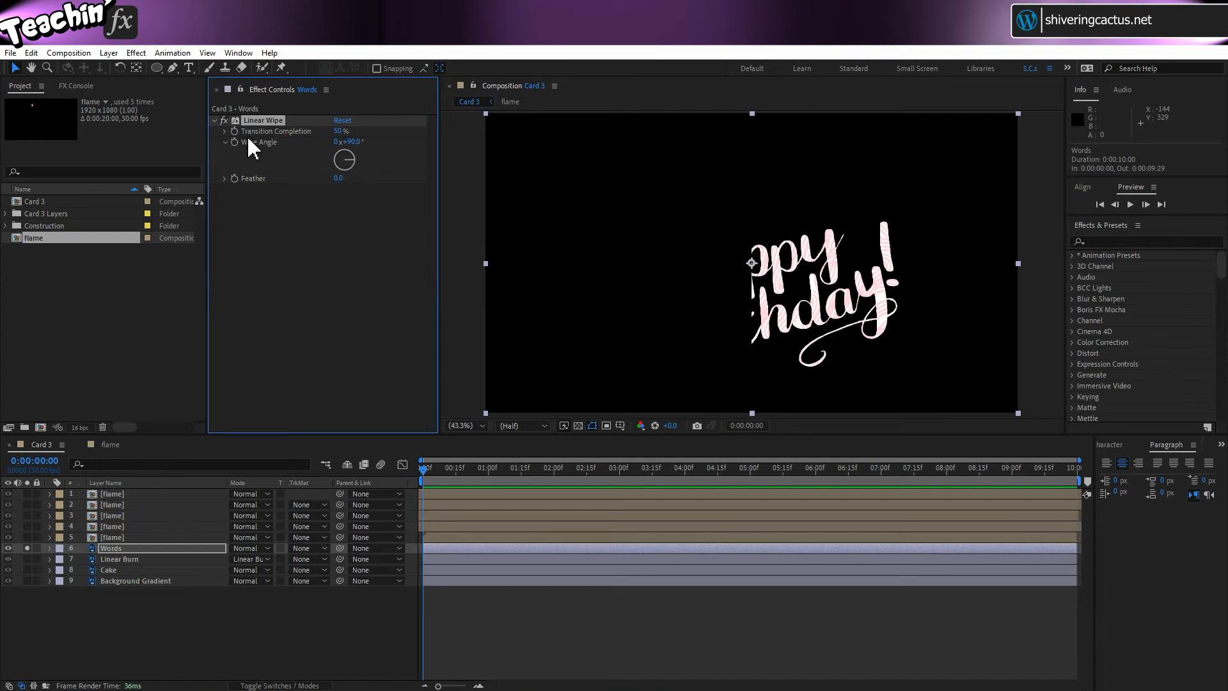
drag(351, 144, 344, 175)
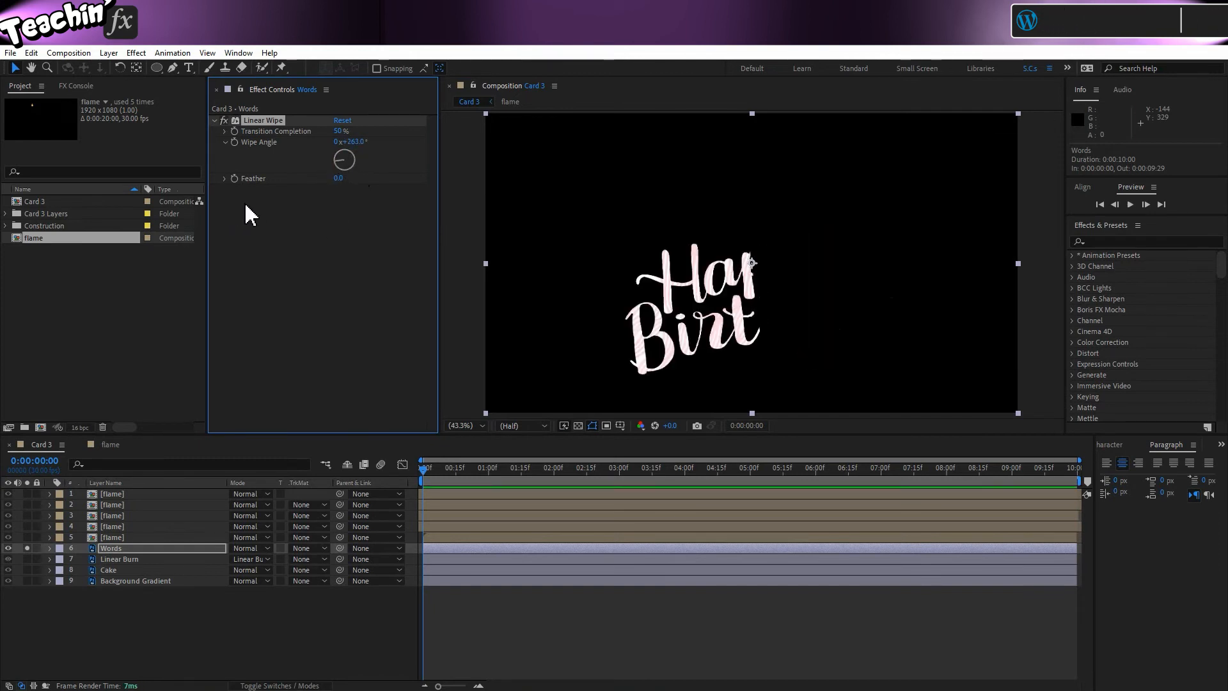
mouse_move(339, 131)
mouse_down()
mouse_move(364, 132)
mouse_move(314, 131)
mouse_move(356, 123)
mouse_move(340, 125)
mouse_up()
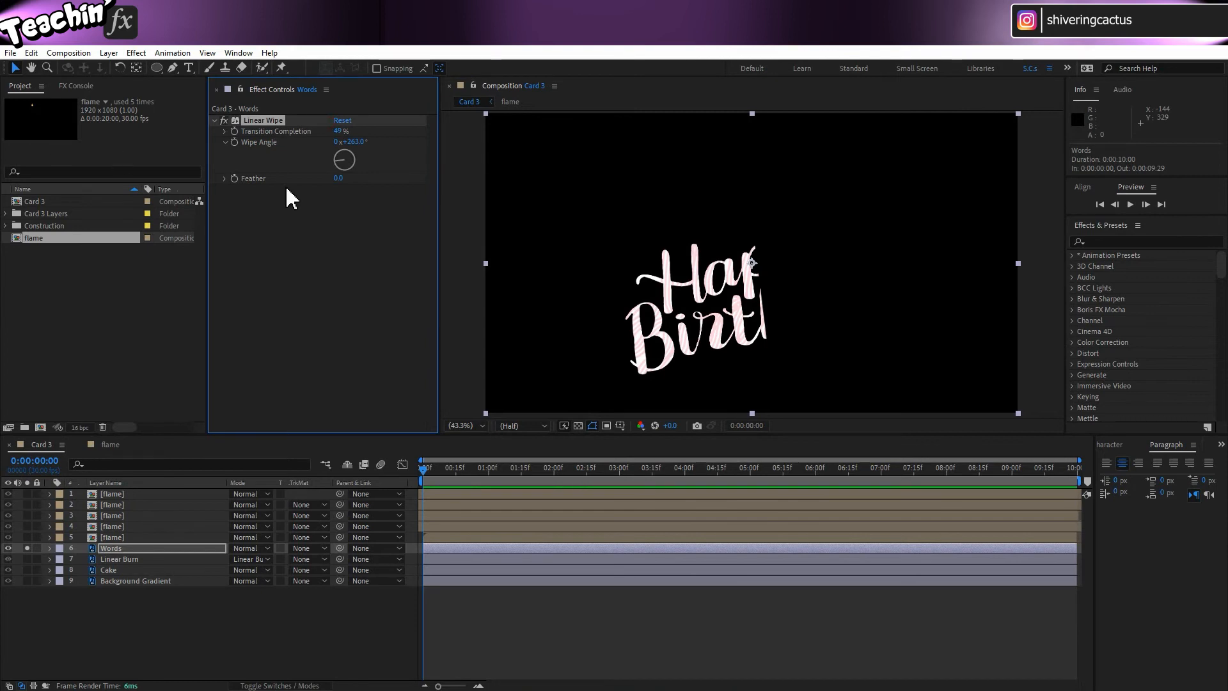
Step: Set the Linear Wipe's Feather to 20 and turn off solo for the Words layer
click(338, 178)
text(250)
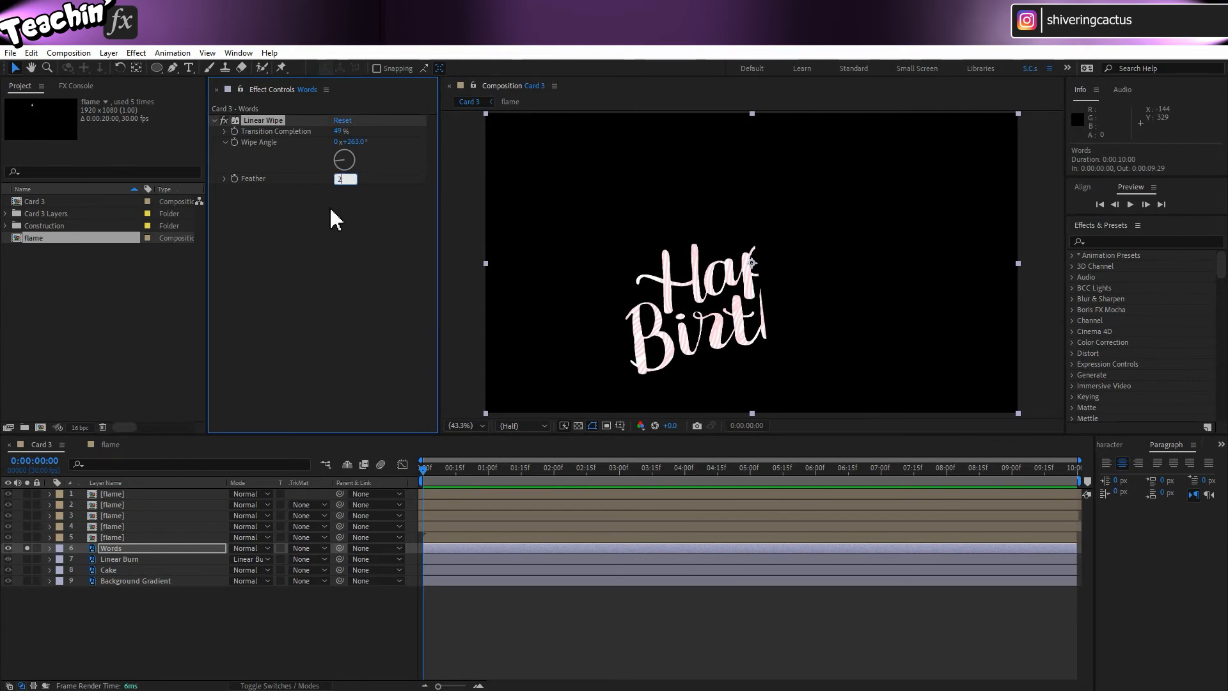
key(BackSpace)
text(0)
key(Return)
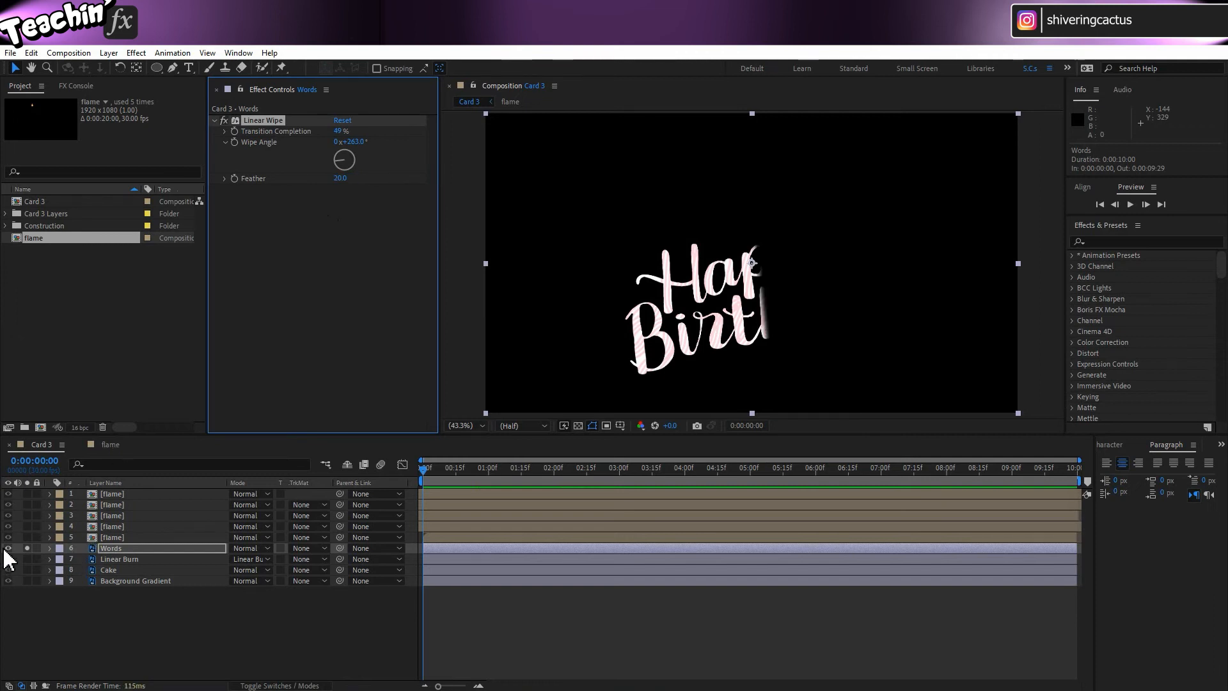
click(27, 548)
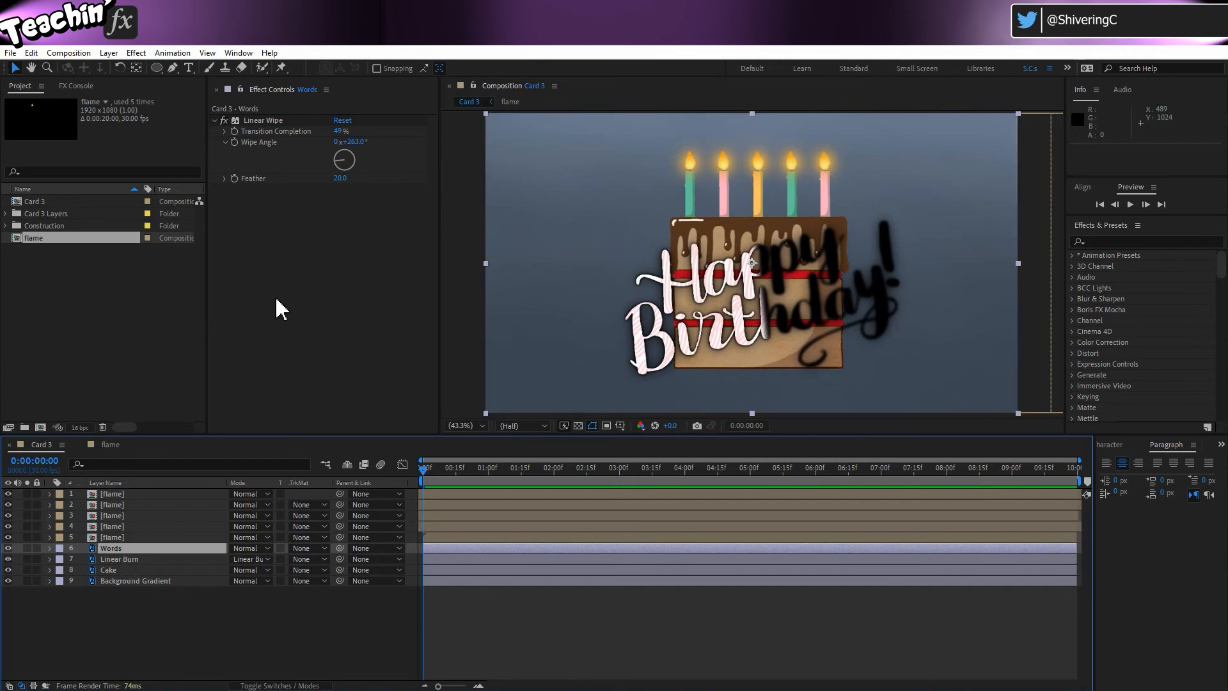
Step: Copy the Linear Wipe effect from the Words layer onto the Linear Burn layer
click(256, 120)
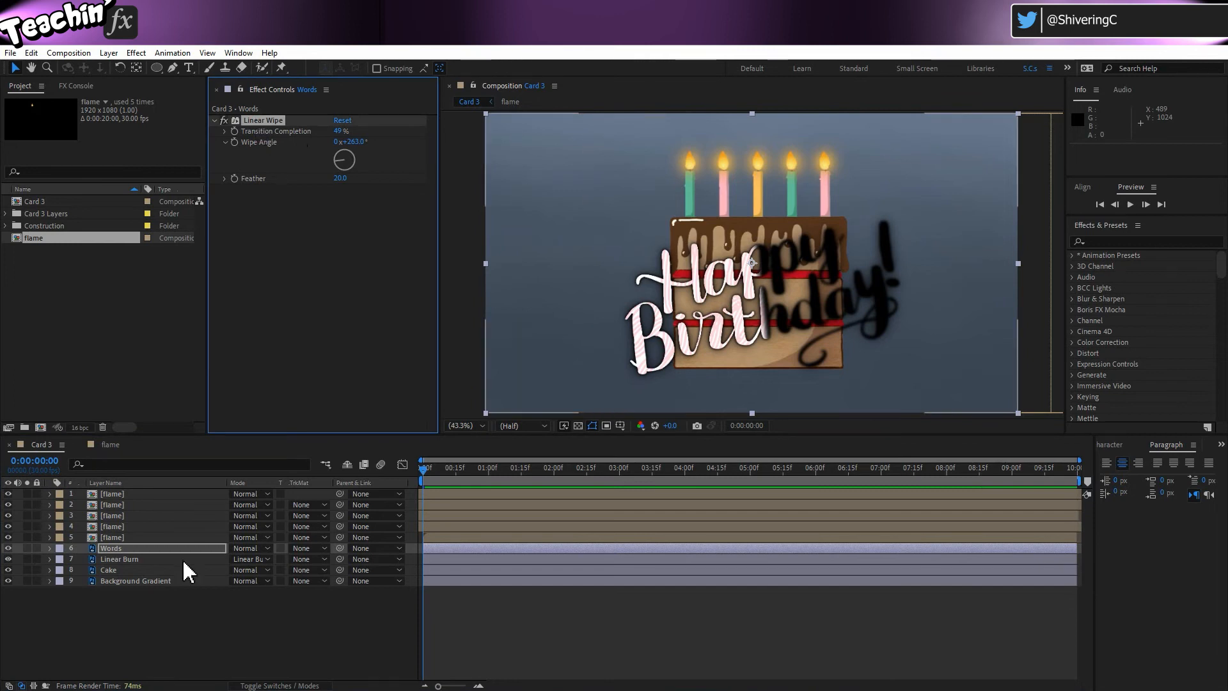
click(147, 558)
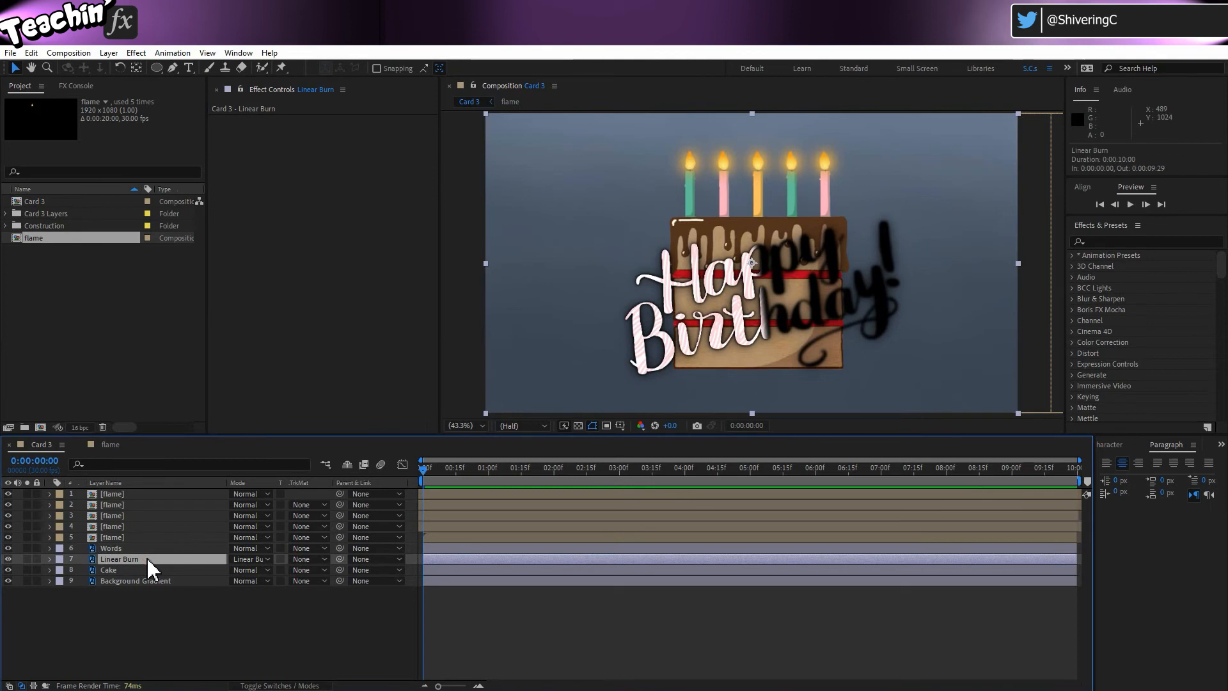
key(ctrl+v)
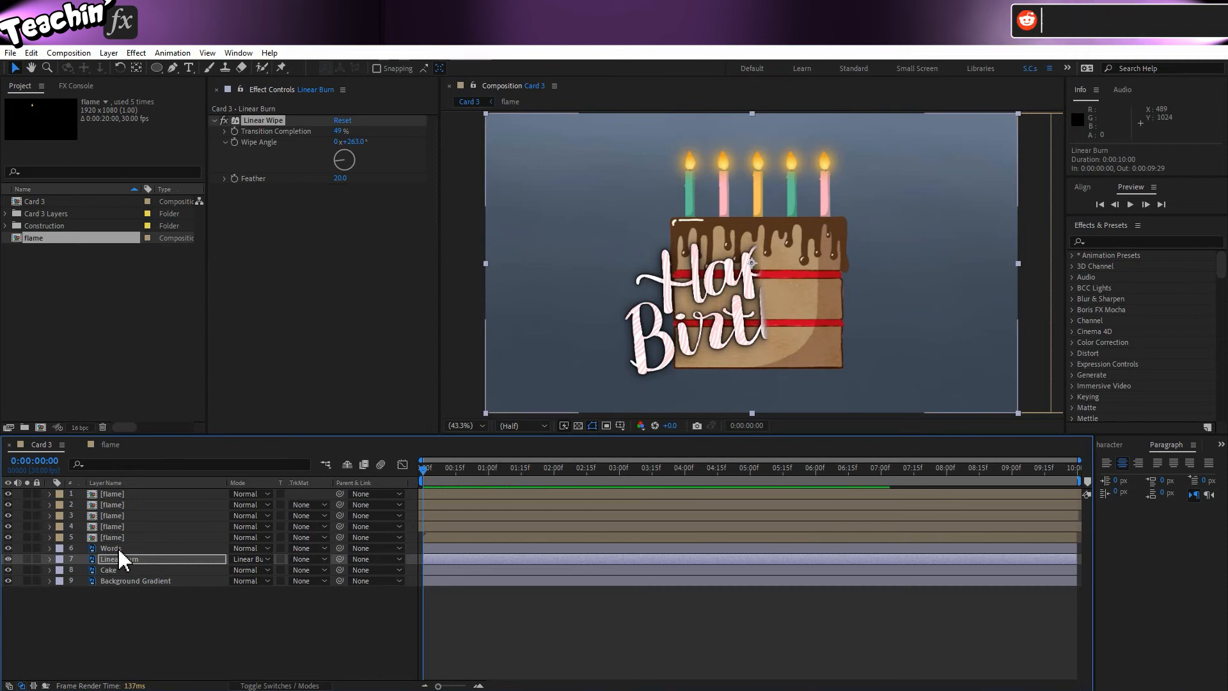
Step: Link the Linear Burn layer's Linear Wipe Transition Completion, Wipe Angle and Feather to the matching properties on the Words layer
click(118, 547)
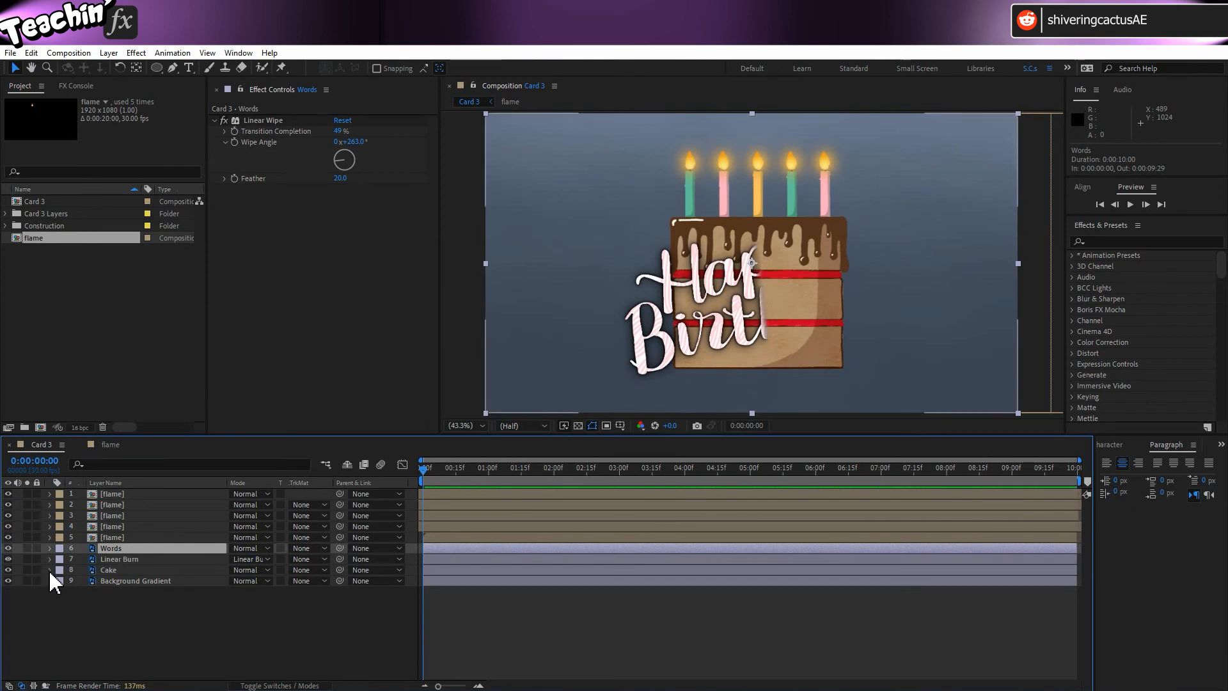
click(50, 548)
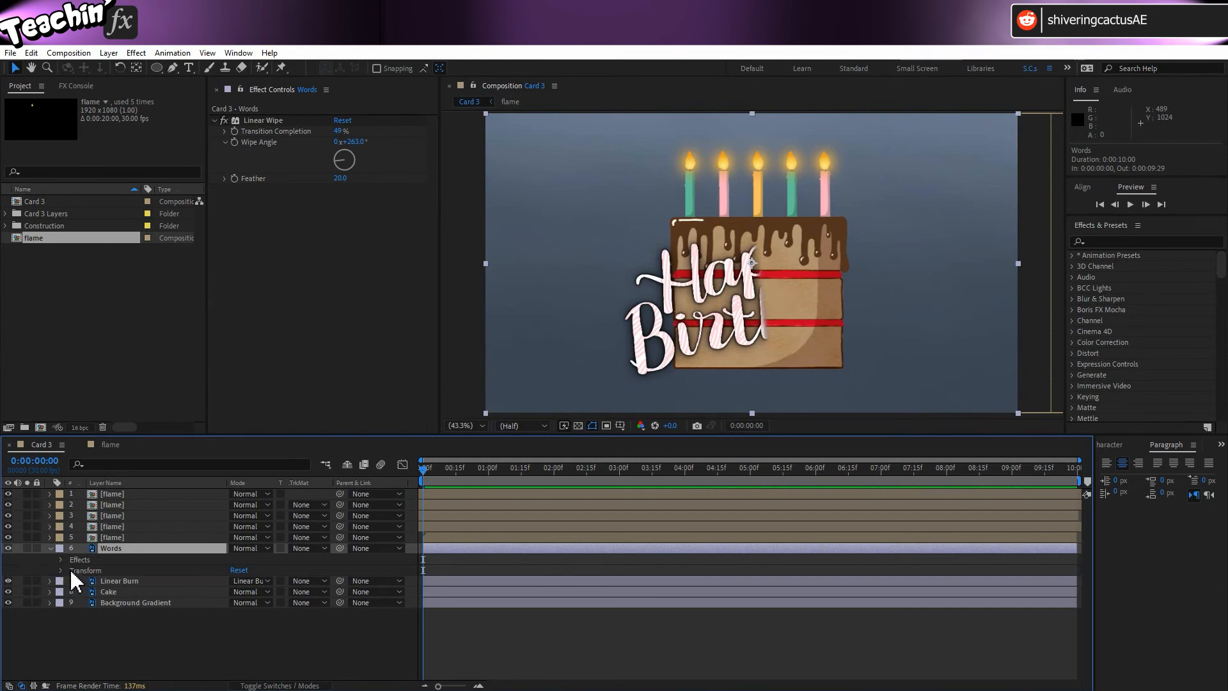
click(62, 559)
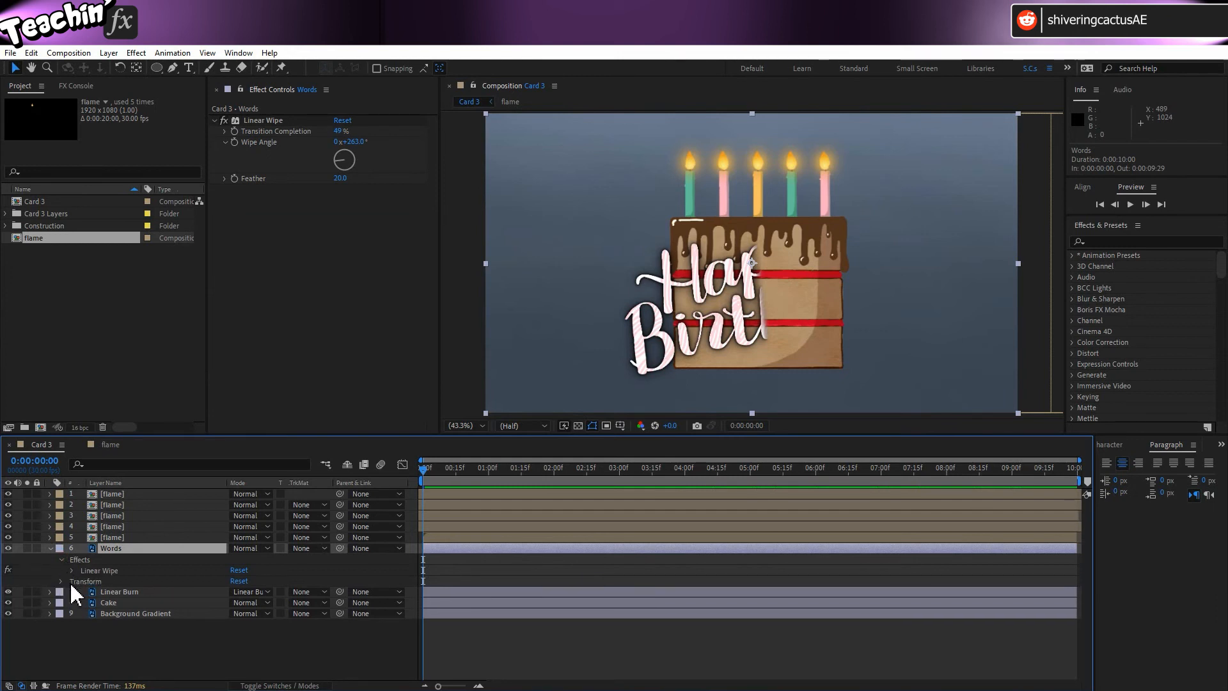
click(72, 570)
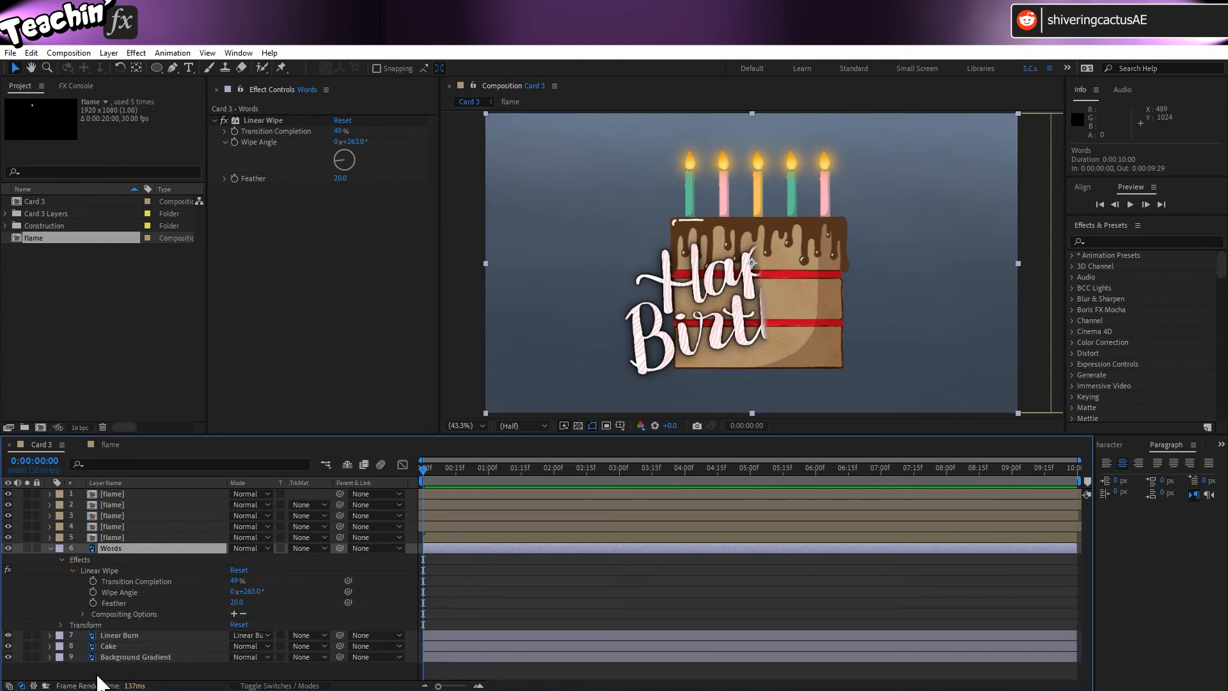
click(50, 635)
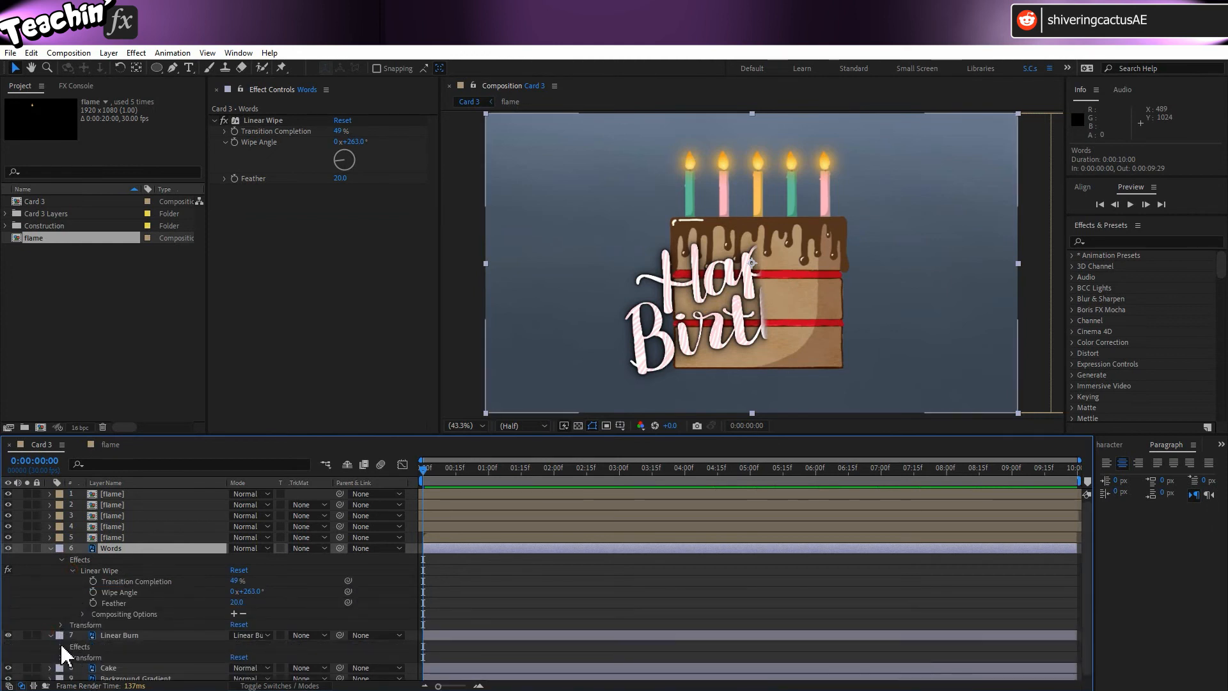
click(61, 646)
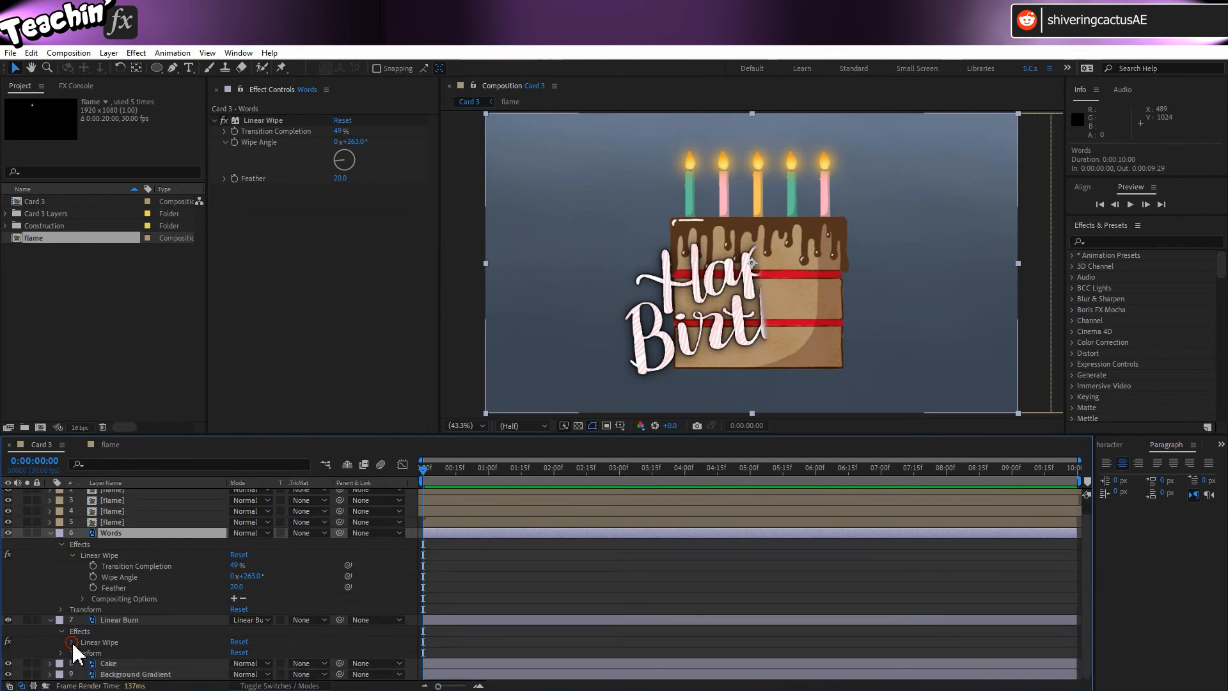
click(71, 641)
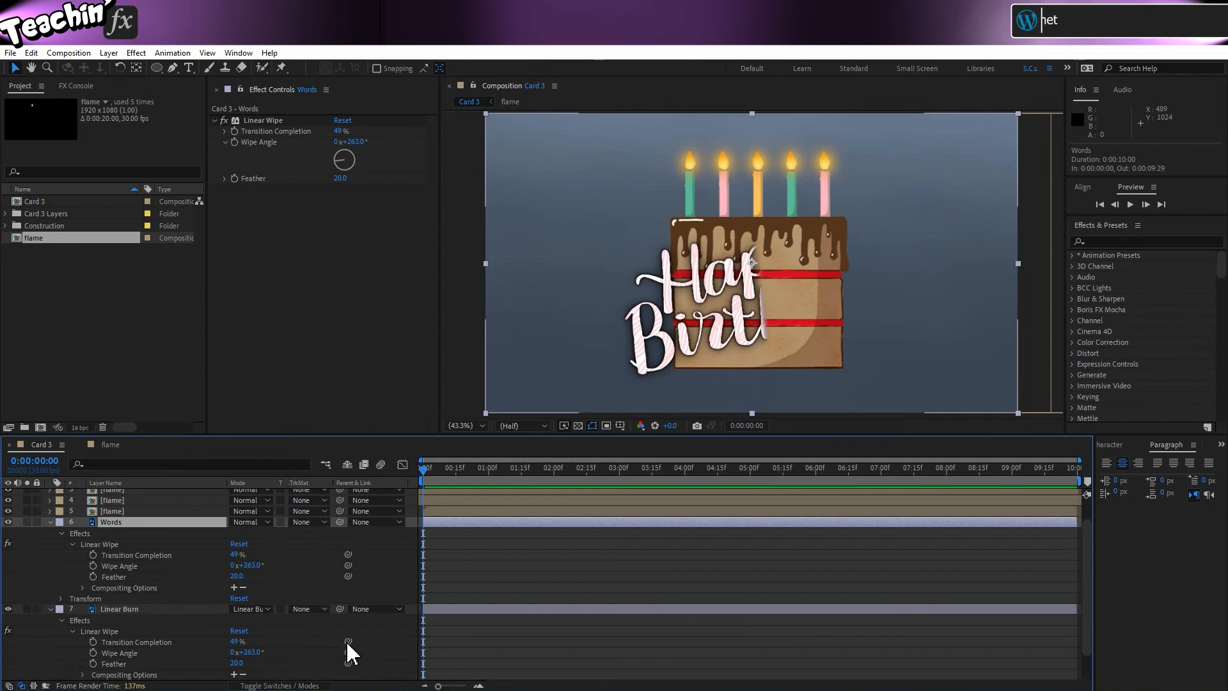
mouse_move(346, 640)
mouse_down()
mouse_move(282, 635)
mouse_move(164, 562)
mouse_up()
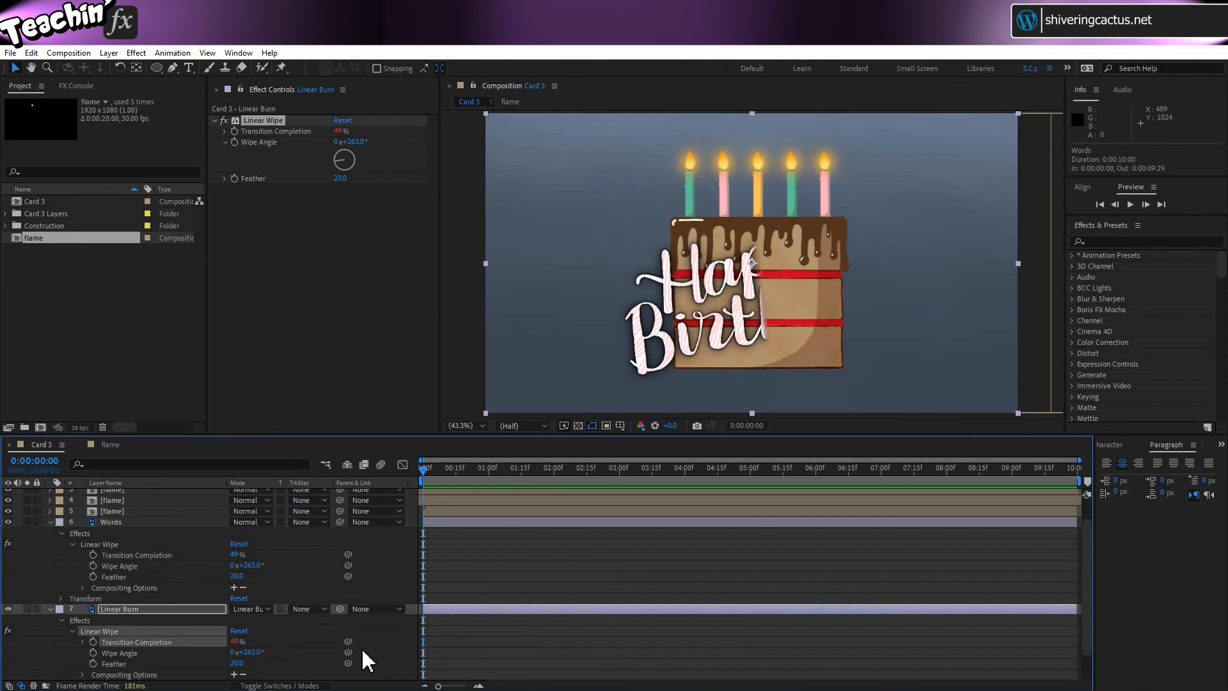
drag(347, 652, 189, 565)
drag(348, 662, 197, 578)
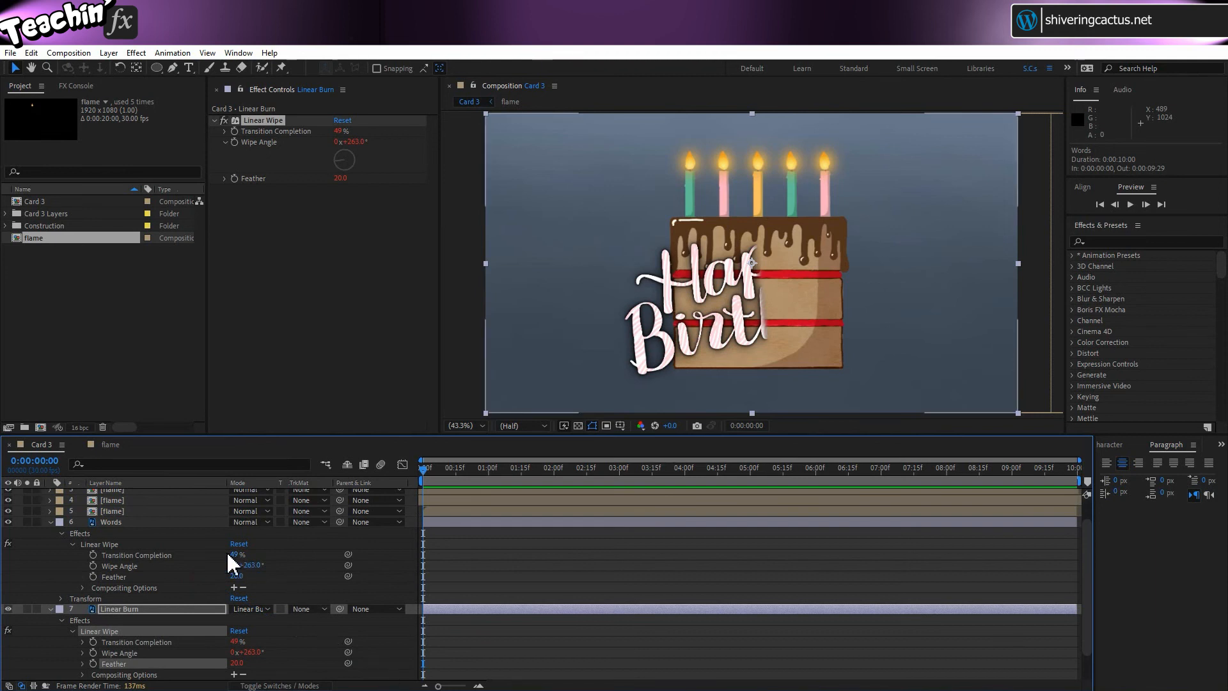
Step: Set the Words layer's Linear Wipe Transition Completion to 100% and keyframe it at the start of the timeline
drag(228, 554, 250, 562)
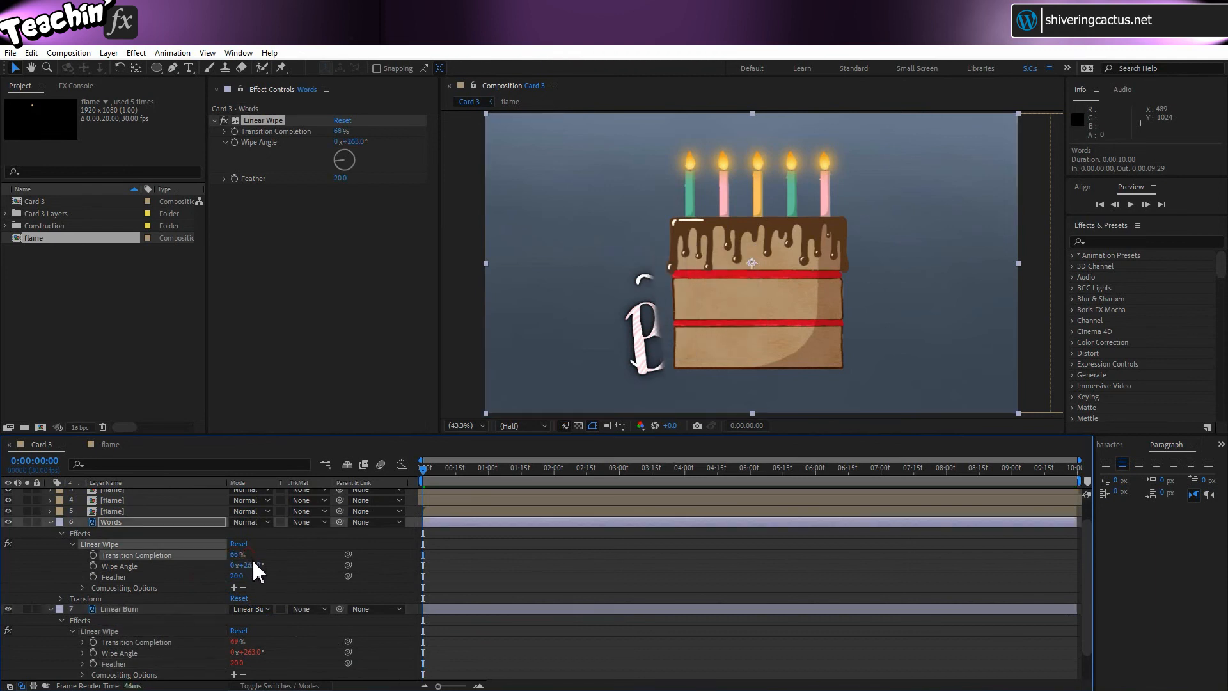
click(51, 608)
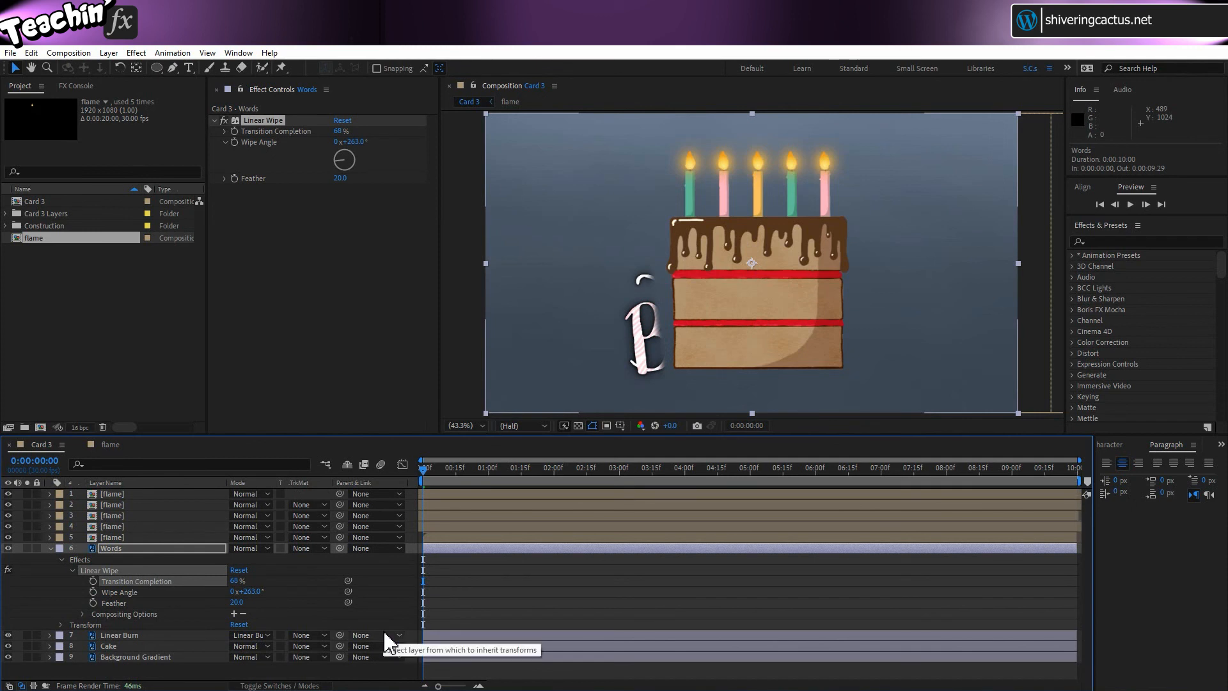
click(236, 580)
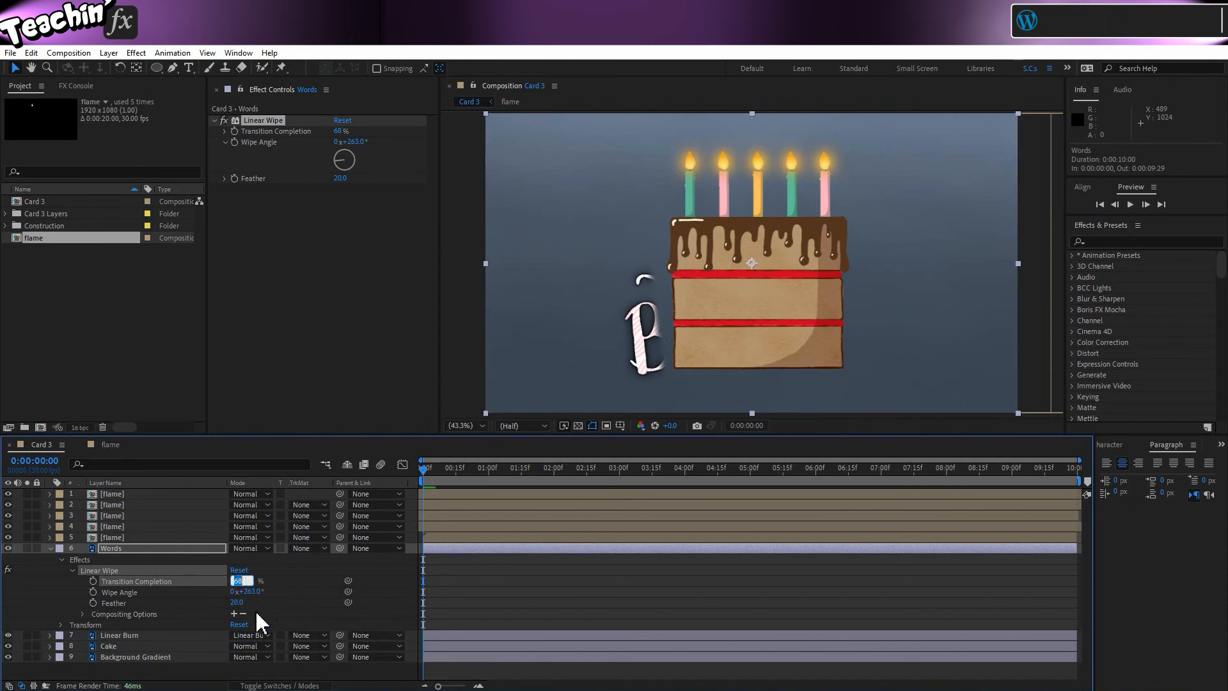
text(100)
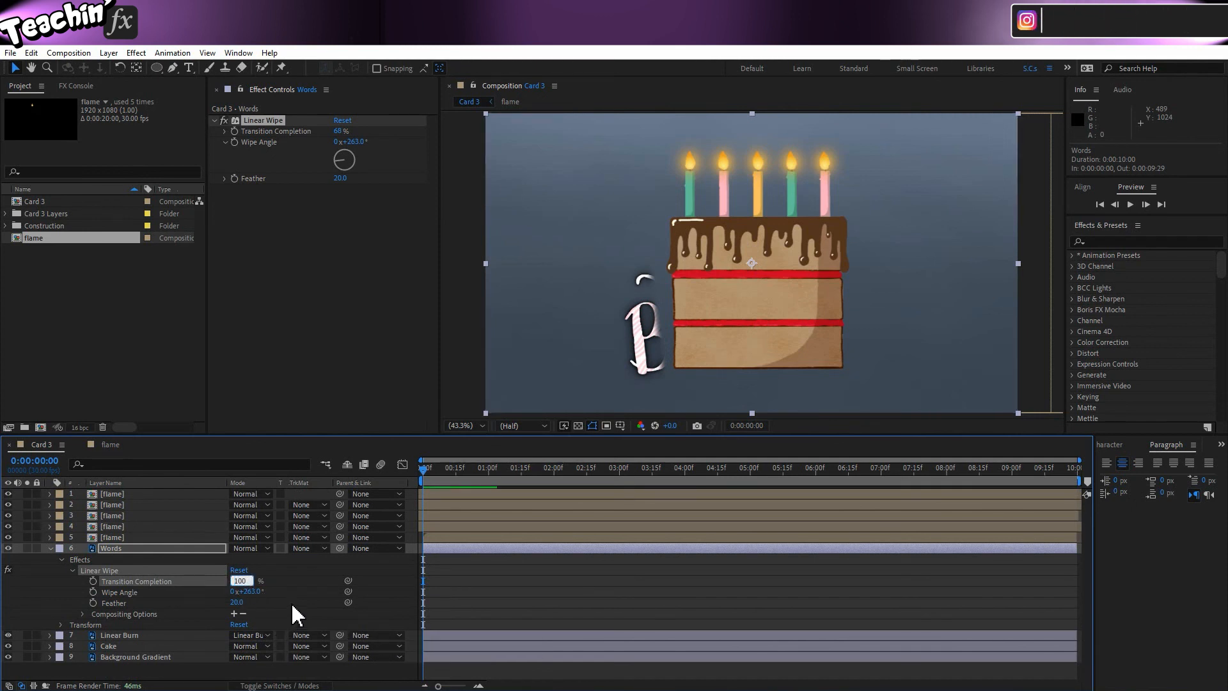
key(Return)
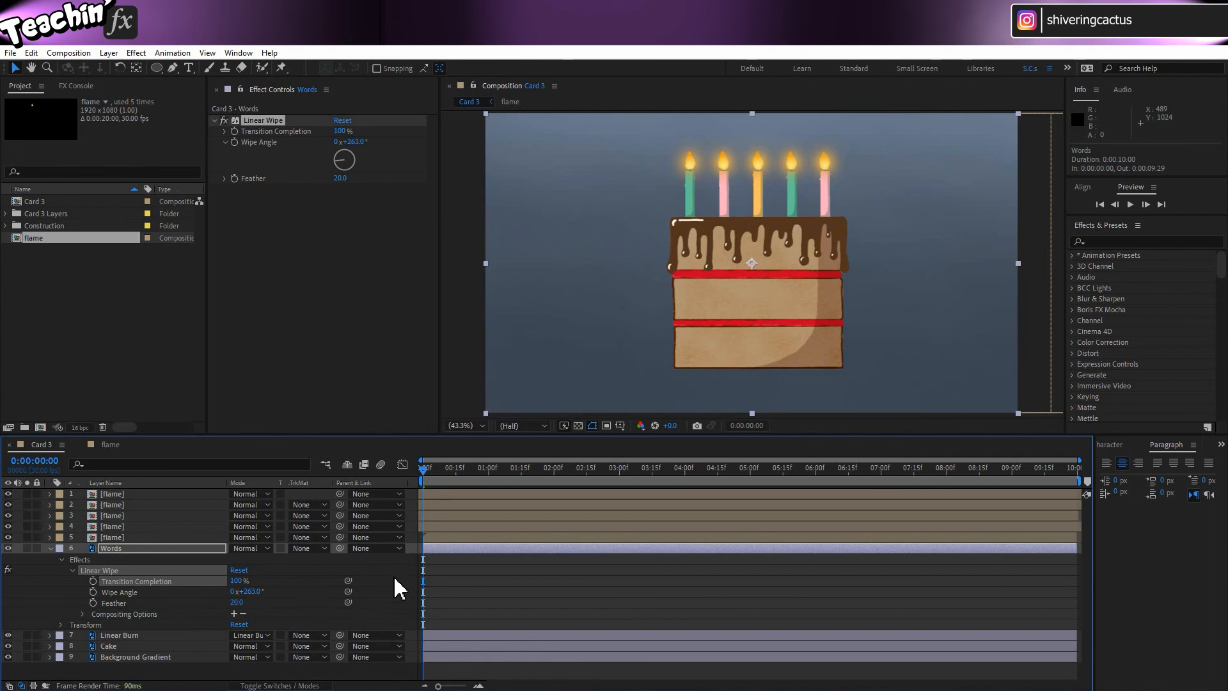
click(94, 580)
Step: Keyframe the Words layer's Transition Completion at 0% at 0:00:05:00 and preview the wipe from the beginning
drag(421, 470, 747, 487)
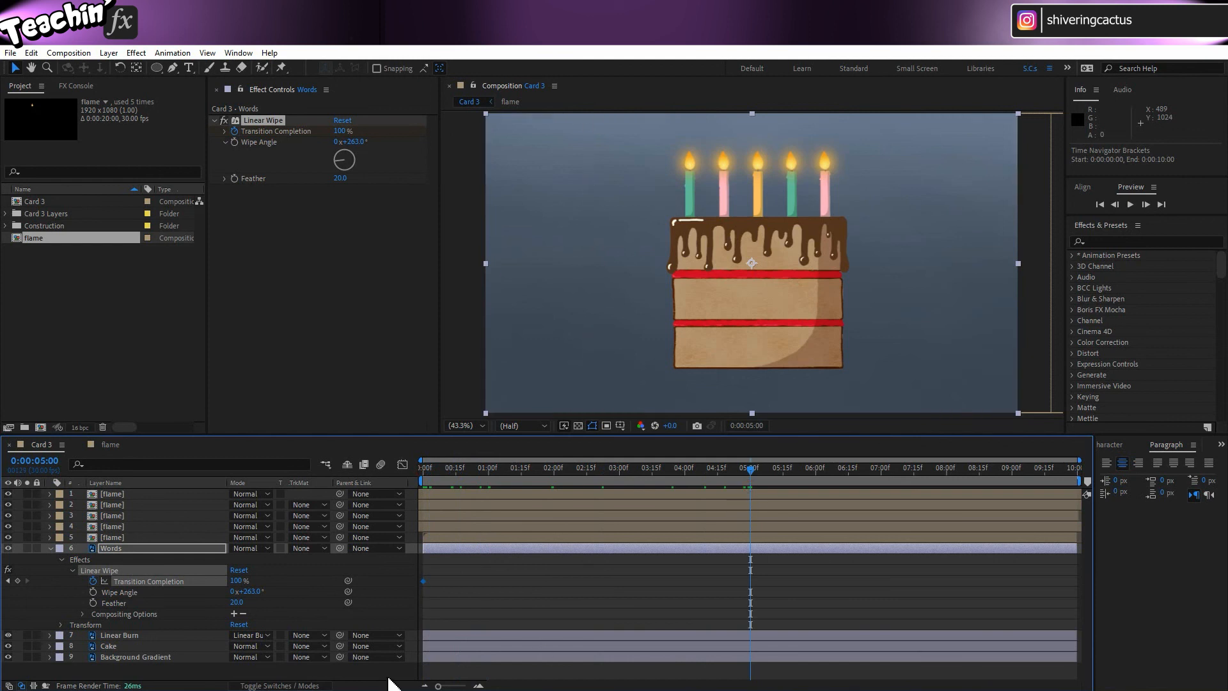
click(236, 582)
text(0)
key(Return)
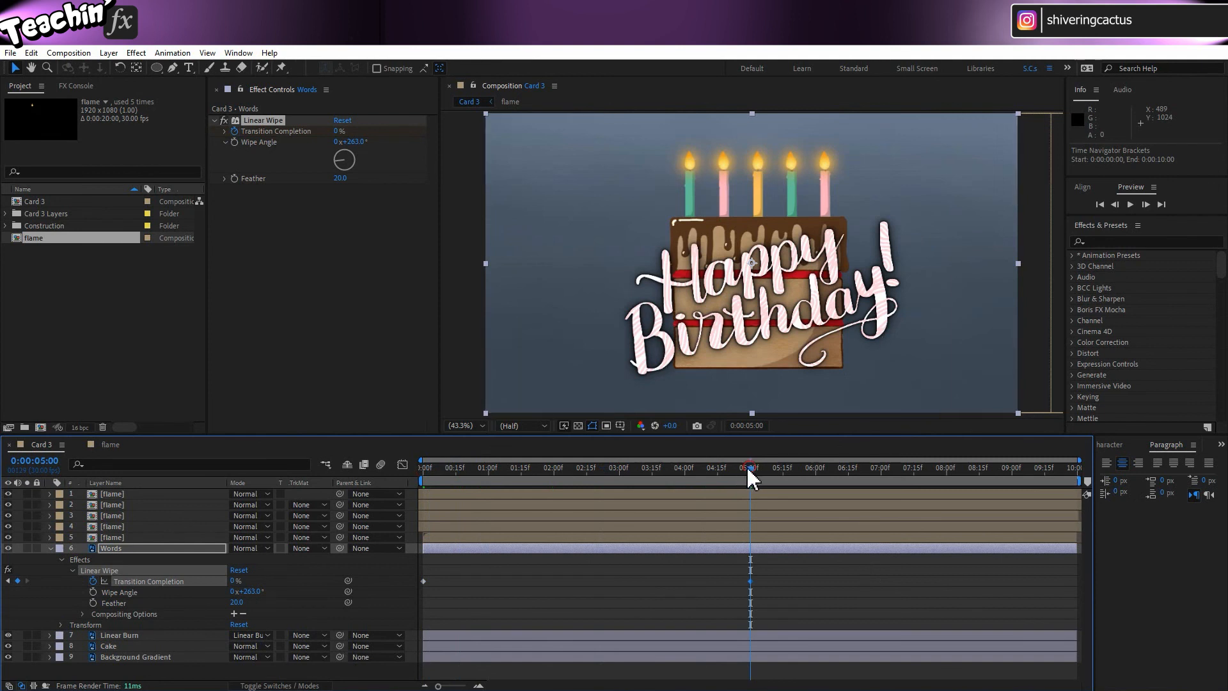
key(Home)
key(space)
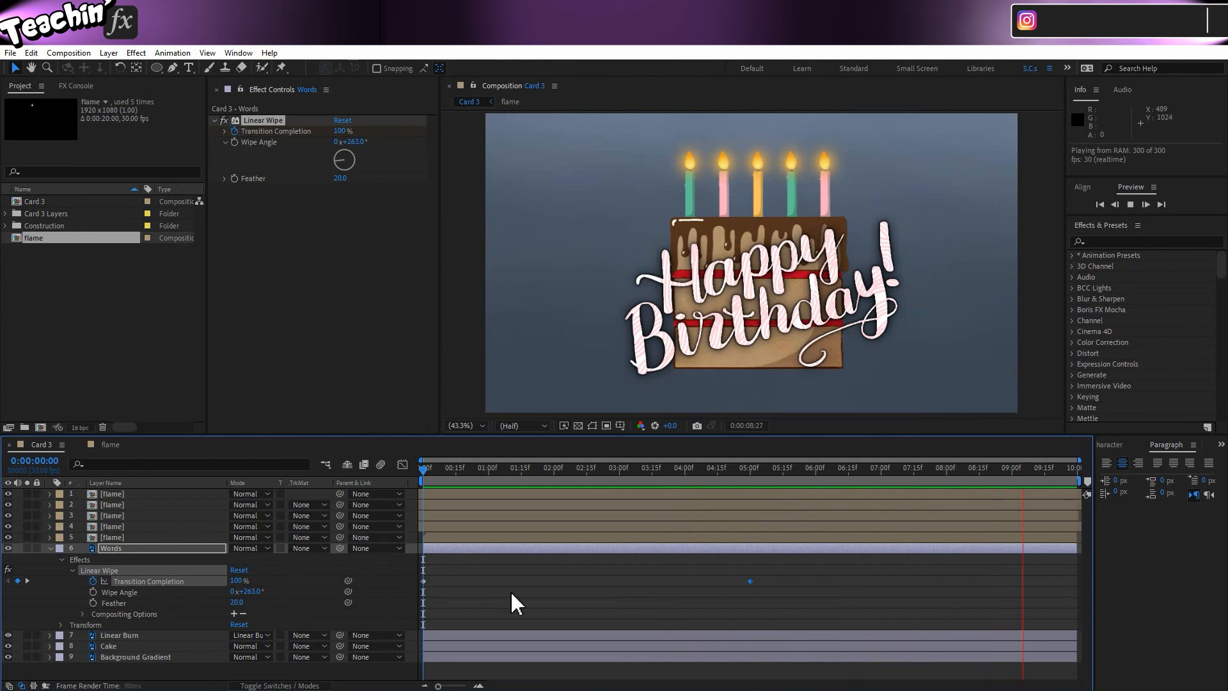
key(space)
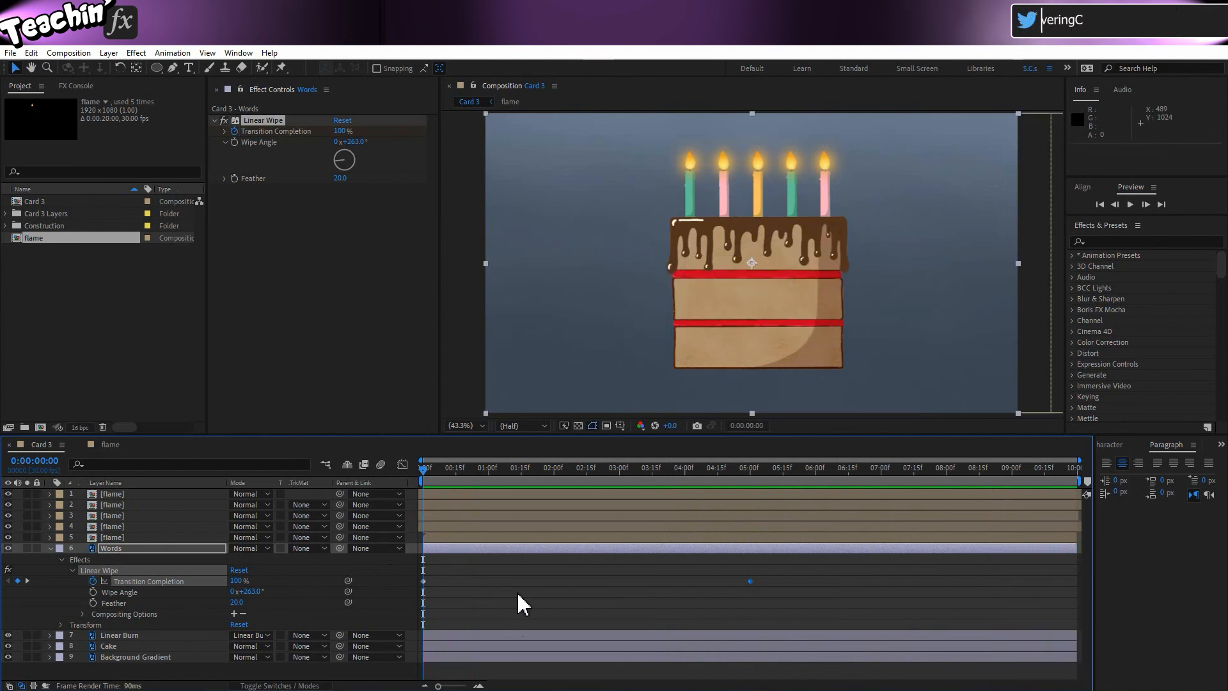
Step: Move the Words layer's second Transition Completion keyframe earlier to 0:00:03:28 and preview the faster wipe
drag(751, 581, 679, 580)
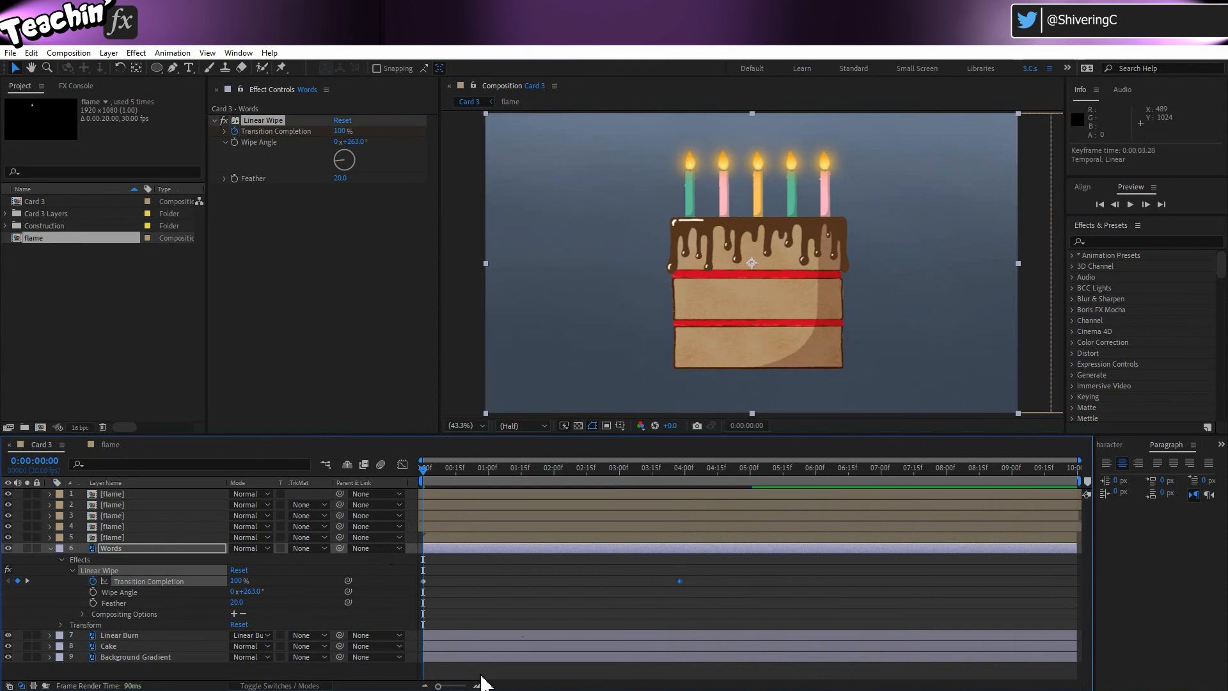
key(space)
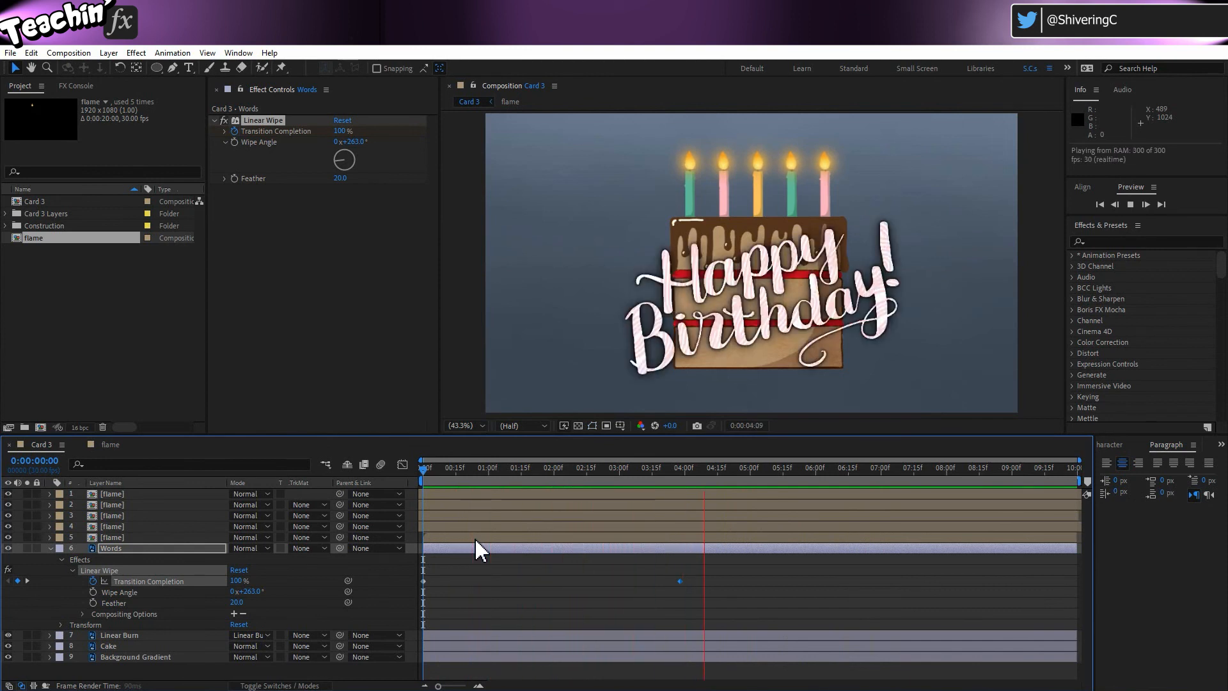
key(space)
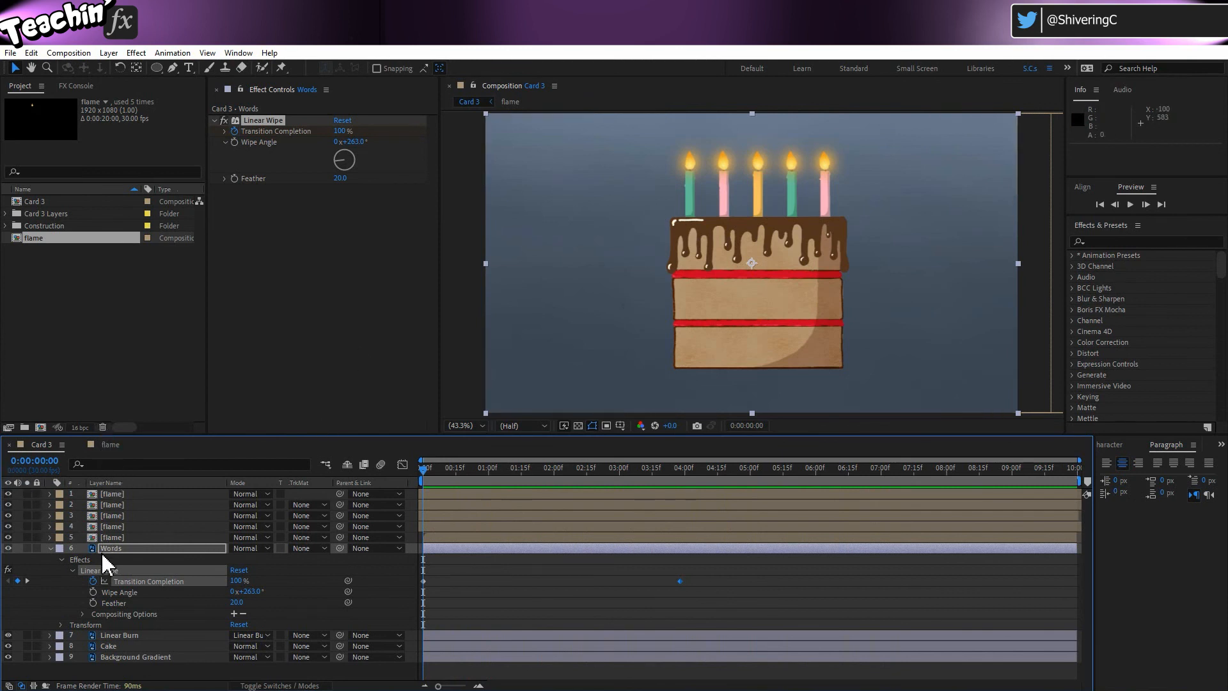
Step: In the flame composition, set the shape layer's Wiggle Paths Wiggles/Second to 4
click(111, 445)
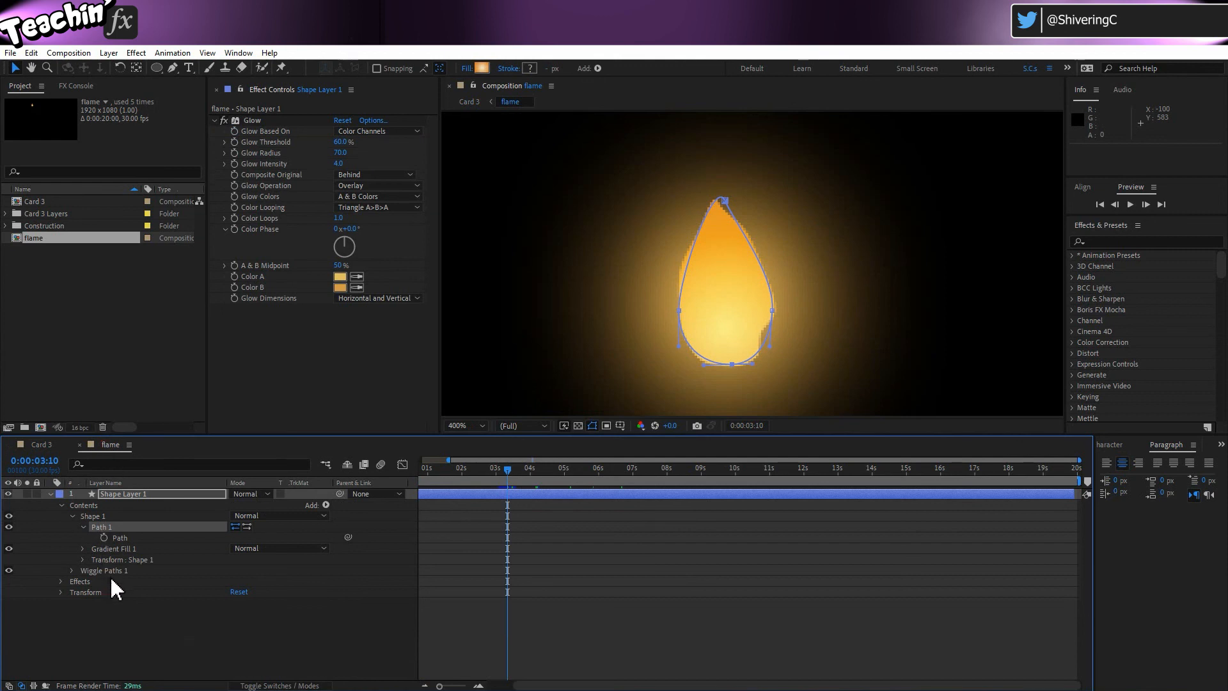
click(71, 571)
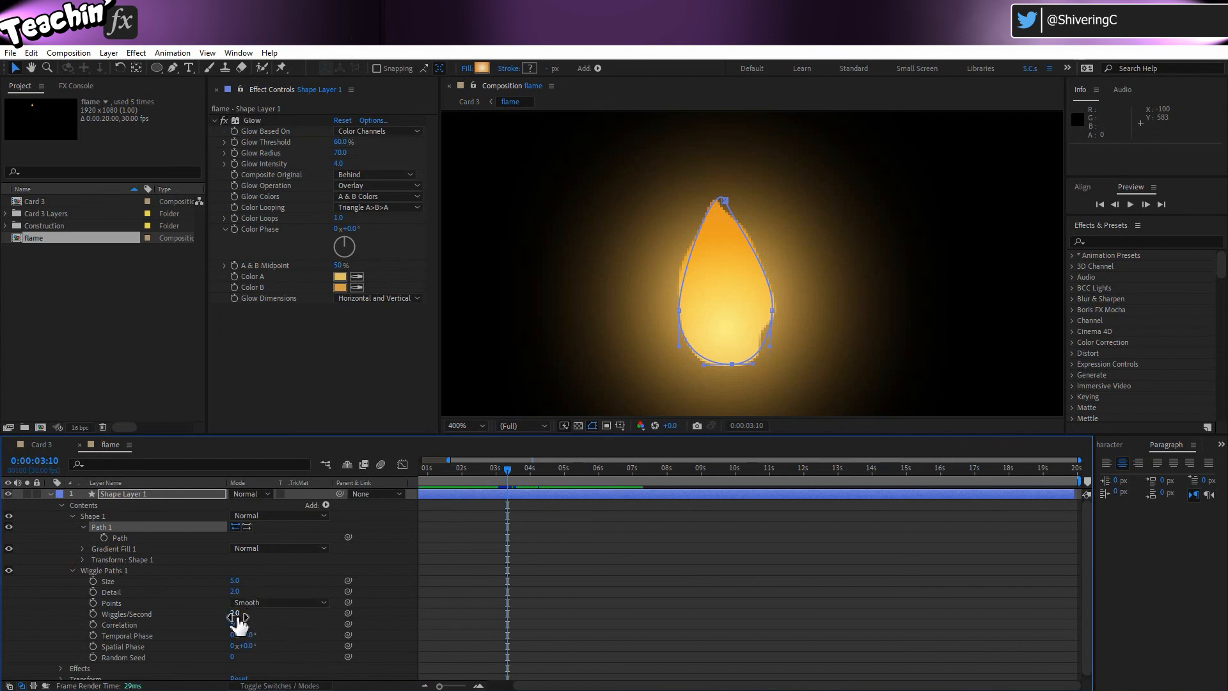
click(238, 614)
text(4)
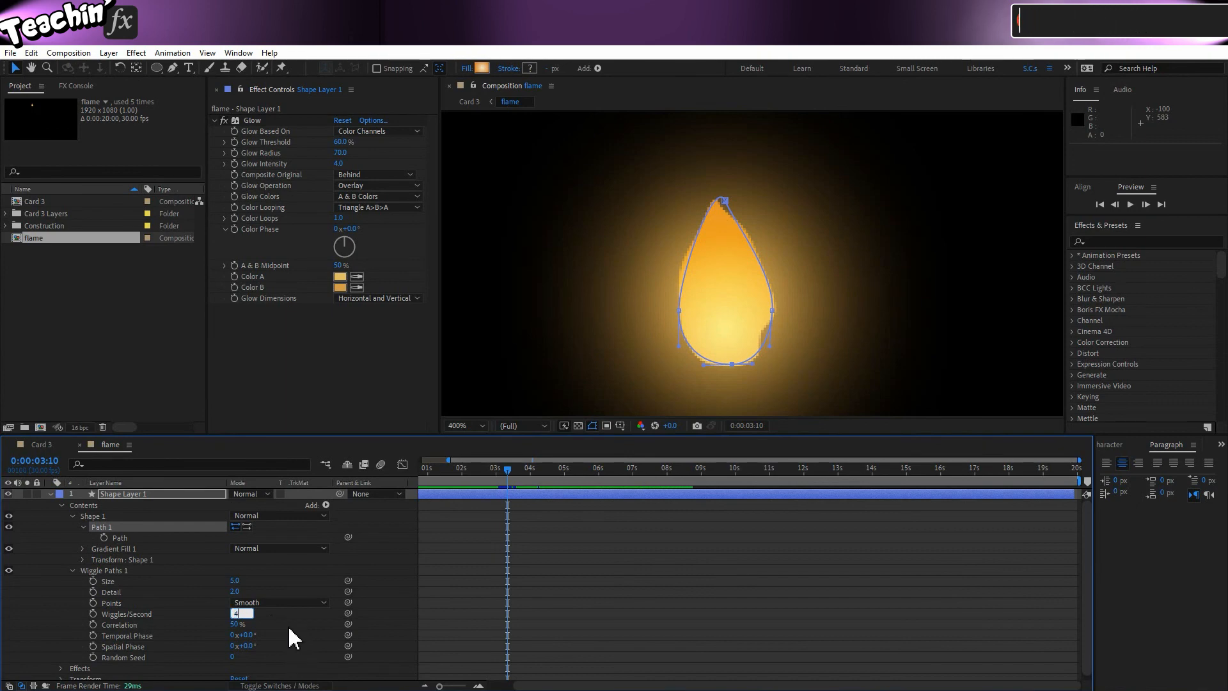
key(Return)
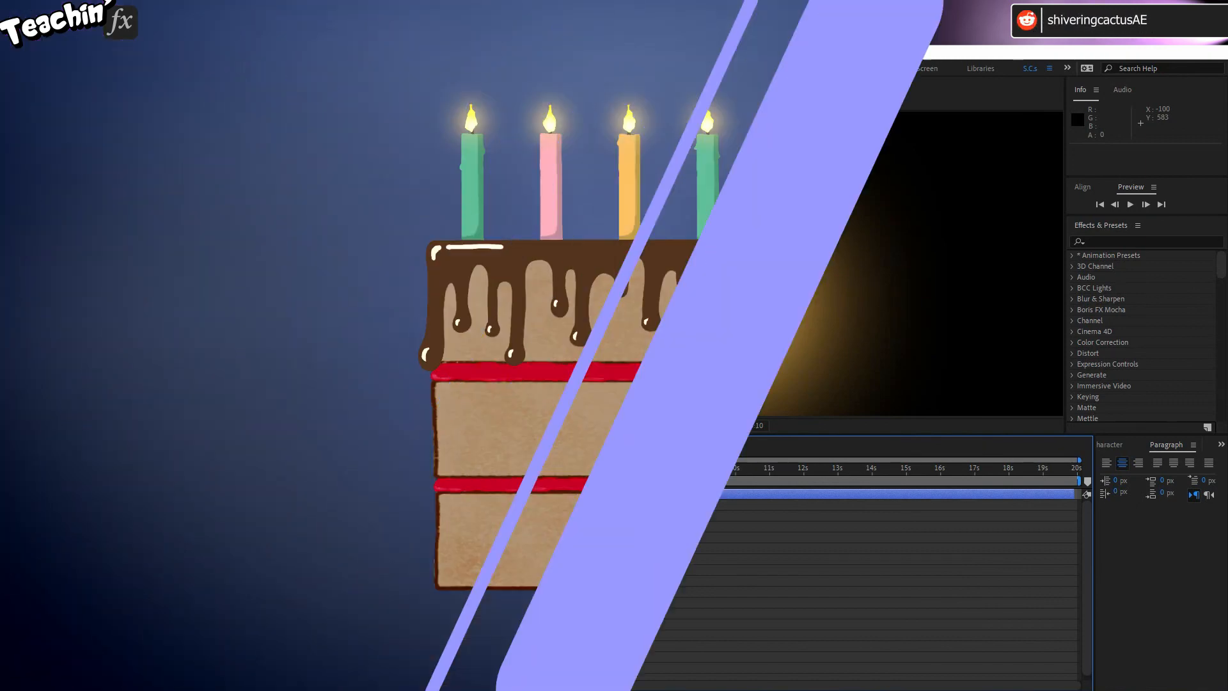